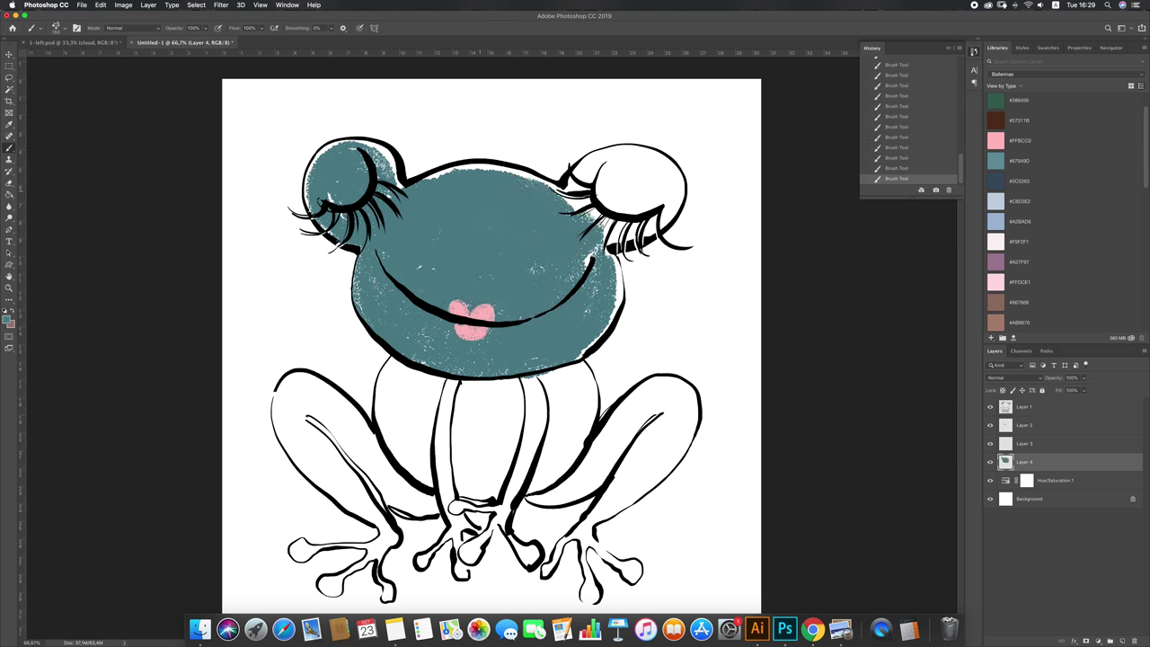
Step: Paint the right eye, the torso with arms, and the left hind leg with its foot teal on Layer 4
{"action": "mouse_move", "coordinate": [507, 174]}
{"action": "left_mouse_down"}
{"action": "mouse_move", "coordinate": [605, 195]}
{"action": "mouse_move", "coordinate": [629, 167]}
{"action": "mouse_move", "coordinate": [610, 198]}
{"action": "mouse_move", "coordinate": [665, 194]}
{"action": "mouse_move", "coordinate": [647, 225]}
{"action": "mouse_move", "coordinate": [616, 235]}
{"action": "mouse_move", "coordinate": [673, 211]}
{"action": "left_mouse_up"}
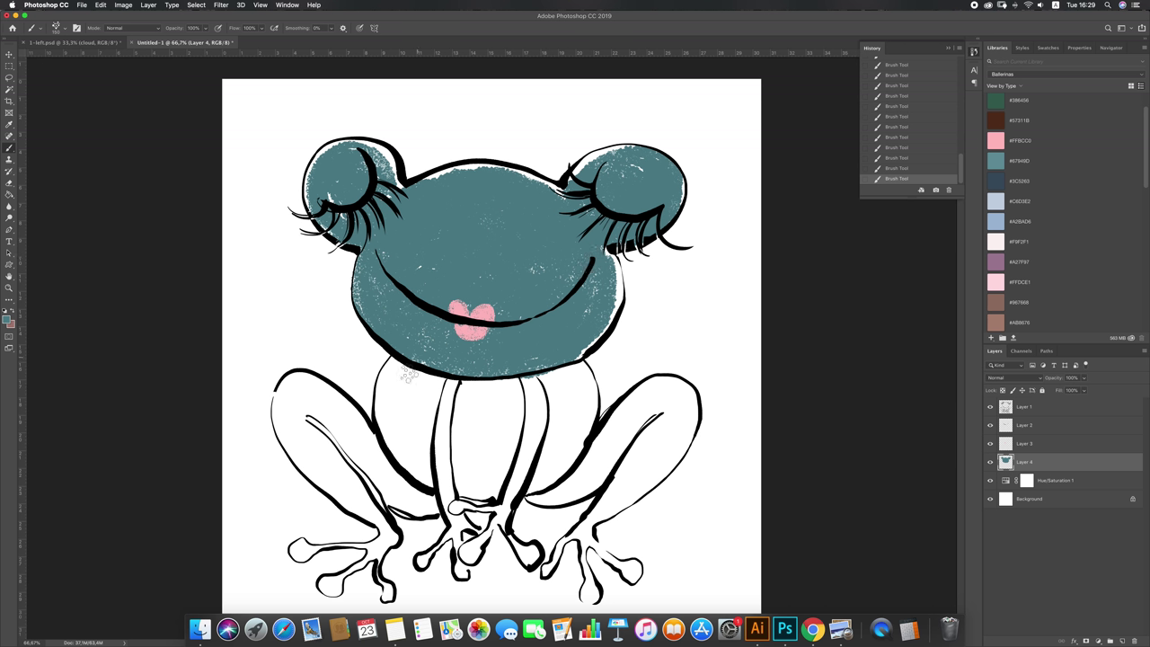
{"action": "mouse_move", "coordinate": [396, 364]}
{"action": "left_mouse_down"}
{"action": "mouse_move", "coordinate": [404, 467]}
{"action": "mouse_move", "coordinate": [421, 382]}
{"action": "mouse_move", "coordinate": [454, 485]}
{"action": "mouse_move", "coordinate": [485, 377]}
{"action": "mouse_move", "coordinate": [539, 494]}
{"action": "mouse_move", "coordinate": [580, 387]}
{"action": "mouse_move", "coordinate": [566, 467]}
{"action": "mouse_move", "coordinate": [576, 449]}
{"action": "mouse_move", "coordinate": [580, 370]}
{"action": "mouse_move", "coordinate": [584, 381]}
{"action": "left_mouse_up"}
{"action": "mouse_move", "coordinate": [282, 388]}
{"action": "left_mouse_down"}
{"action": "mouse_move", "coordinate": [335, 478]}
{"action": "mouse_move", "coordinate": [377, 521]}
{"action": "mouse_move", "coordinate": [312, 413]}
{"action": "mouse_move", "coordinate": [348, 423]}
{"action": "mouse_move", "coordinate": [324, 404]}
{"action": "mouse_move", "coordinate": [390, 467]}
{"action": "mouse_move", "coordinate": [355, 463]}
{"action": "mouse_move", "coordinate": [395, 504]}
{"action": "mouse_move", "coordinate": [431, 495]}
{"action": "mouse_move", "coordinate": [418, 509]}
{"action": "left_mouse_up"}
{"action": "mouse_move", "coordinate": [284, 554]}
{"action": "left_mouse_down"}
{"action": "mouse_move", "coordinate": [389, 539]}
{"action": "mouse_move", "coordinate": [381, 510]}
{"action": "mouse_move", "coordinate": [372, 544]}
{"action": "mouse_move", "coordinate": [327, 580]}
{"action": "mouse_move", "coordinate": [392, 561]}
{"action": "mouse_move", "coordinate": [385, 604]}
{"action": "left_mouse_up"}
Step: Erase the teal paint spilling past the outline around the left hind foot
{"action": "key", "text": "r"}
{"action": "left_click", "coordinate": [379, 589]}
{"action": "key", "text": "e"}
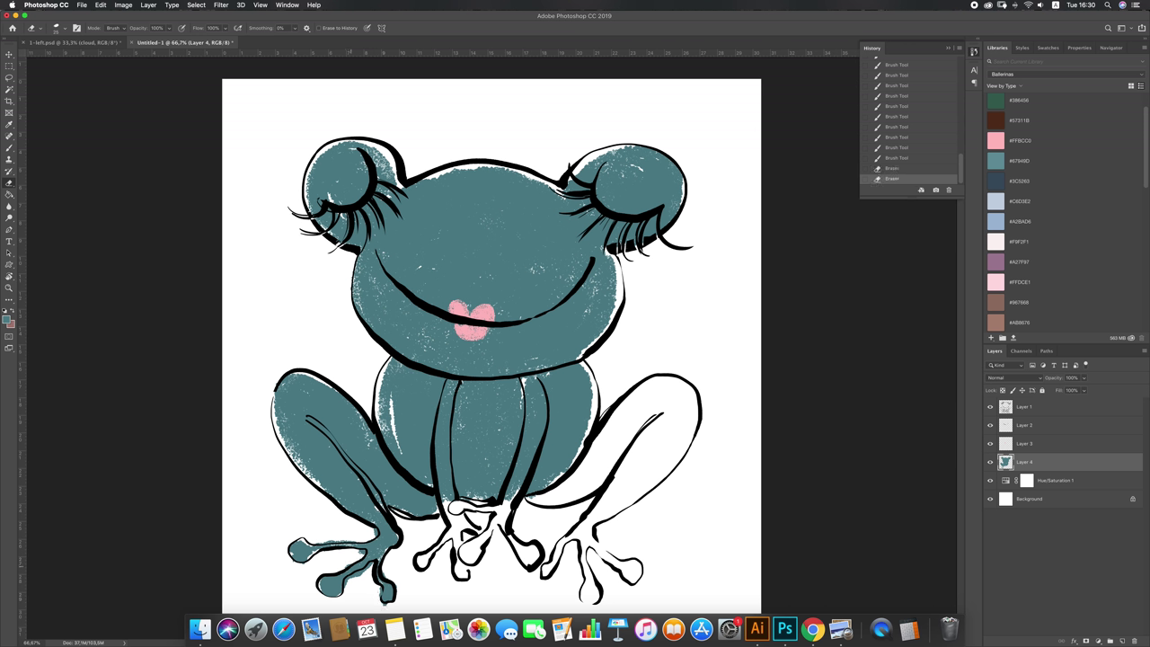
{"action": "left_click", "coordinate": [365, 553]}
Step: Paint both front feet and the right hind leg with its foot teal using the brush
{"action": "key", "text": "b"}
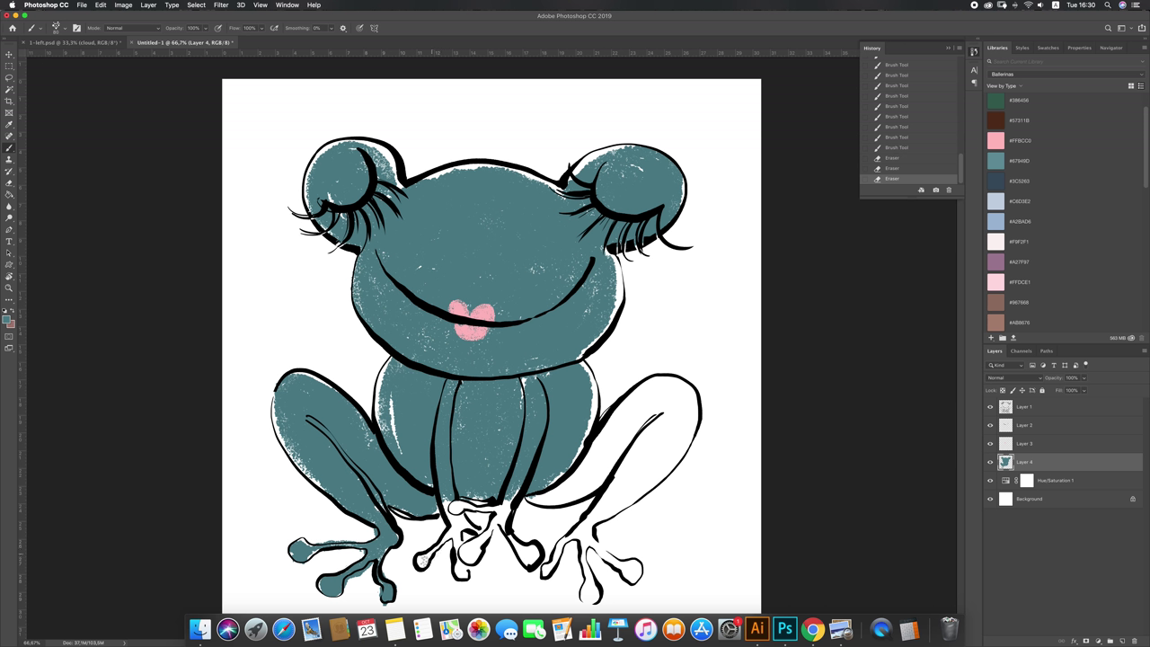
{"action": "mouse_move", "coordinate": [455, 505]}
{"action": "left_mouse_down"}
{"action": "mouse_move", "coordinate": [460, 575]}
{"action": "mouse_move", "coordinate": [492, 520]}
{"action": "mouse_move", "coordinate": [485, 503]}
{"action": "mouse_move", "coordinate": [530, 564]}
{"action": "mouse_move", "coordinate": [538, 547]}
{"action": "left_mouse_up"}
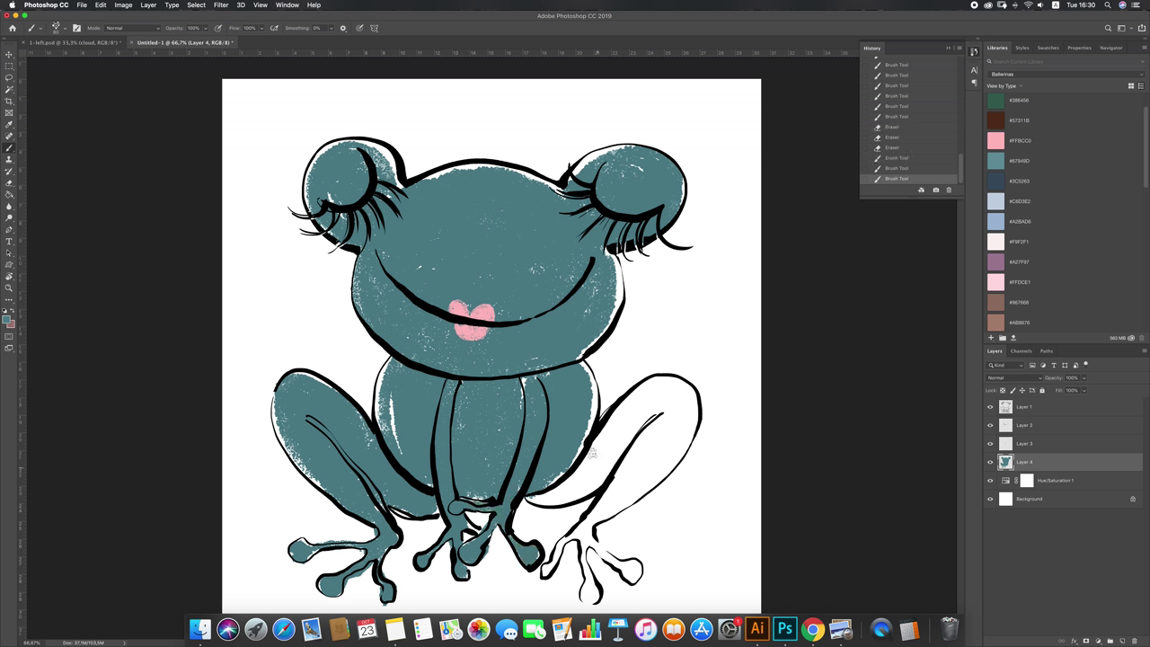
{"action": "left_click_drag", "start_coordinate": [579, 362], "coordinate": [580, 366]}
{"action": "mouse_move", "coordinate": [582, 476]}
{"action": "left_mouse_down"}
{"action": "mouse_move", "coordinate": [534, 498]}
{"action": "mouse_move", "coordinate": [561, 501]}
{"action": "mouse_move", "coordinate": [625, 458]}
{"action": "mouse_move", "coordinate": [620, 422]}
{"action": "mouse_move", "coordinate": [665, 387]}
{"action": "mouse_move", "coordinate": [645, 421]}
{"action": "mouse_move", "coordinate": [640, 473]}
{"action": "mouse_move", "coordinate": [616, 499]}
{"action": "mouse_move", "coordinate": [660, 457]}
{"action": "mouse_move", "coordinate": [609, 507]}
{"action": "mouse_move", "coordinate": [676, 445]}
{"action": "left_mouse_up"}
{"action": "mouse_move", "coordinate": [676, 382]}
{"action": "left_mouse_down"}
{"action": "mouse_move", "coordinate": [689, 426]}
{"action": "mouse_move", "coordinate": [687, 407]}
{"action": "left_mouse_up"}
{"action": "mouse_move", "coordinate": [686, 416]}
{"action": "left_mouse_down"}
{"action": "mouse_move", "coordinate": [639, 494]}
{"action": "mouse_move", "coordinate": [545, 572]}
{"action": "mouse_move", "coordinate": [557, 559]}
{"action": "left_mouse_up"}
{"action": "mouse_move", "coordinate": [584, 526]}
{"action": "left_mouse_down"}
{"action": "mouse_move", "coordinate": [593, 601]}
{"action": "mouse_move", "coordinate": [593, 540]}
{"action": "mouse_move", "coordinate": [633, 575]}
{"action": "mouse_move", "coordinate": [636, 566]}
{"action": "left_mouse_up"}
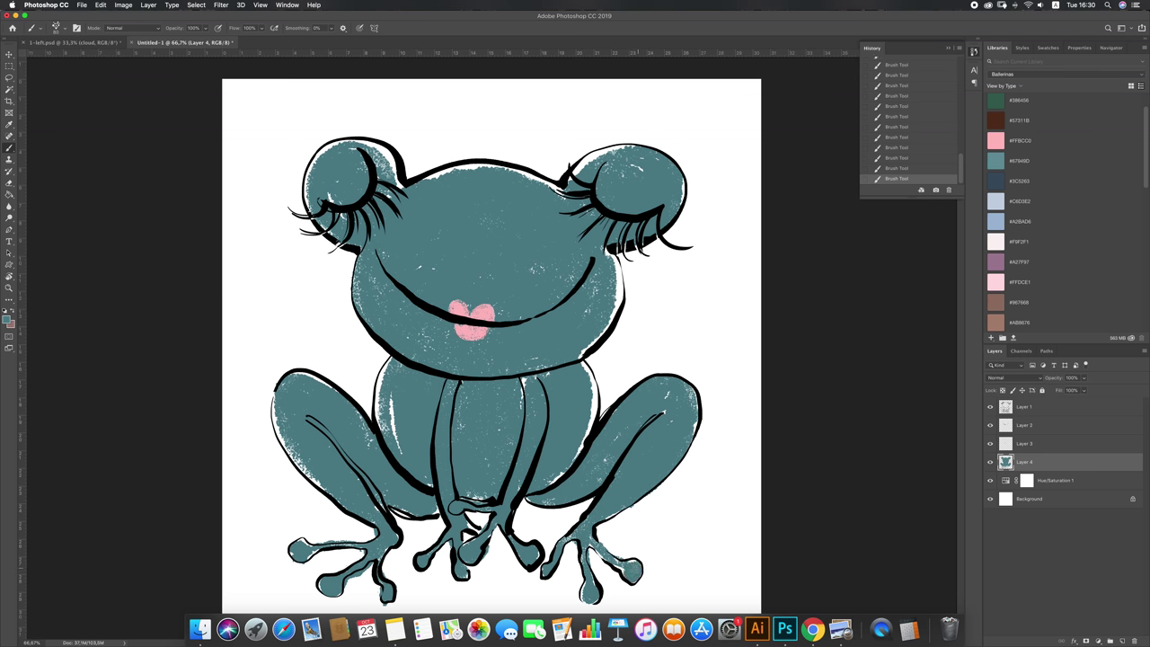
Step: Add a Hue/Saturation adjustment clipped to Layer 4, shifting the hue toward green and setting lightness to +22
{"action": "key", "text": "v"}
{"action": "left_click", "coordinate": [1098, 641]}
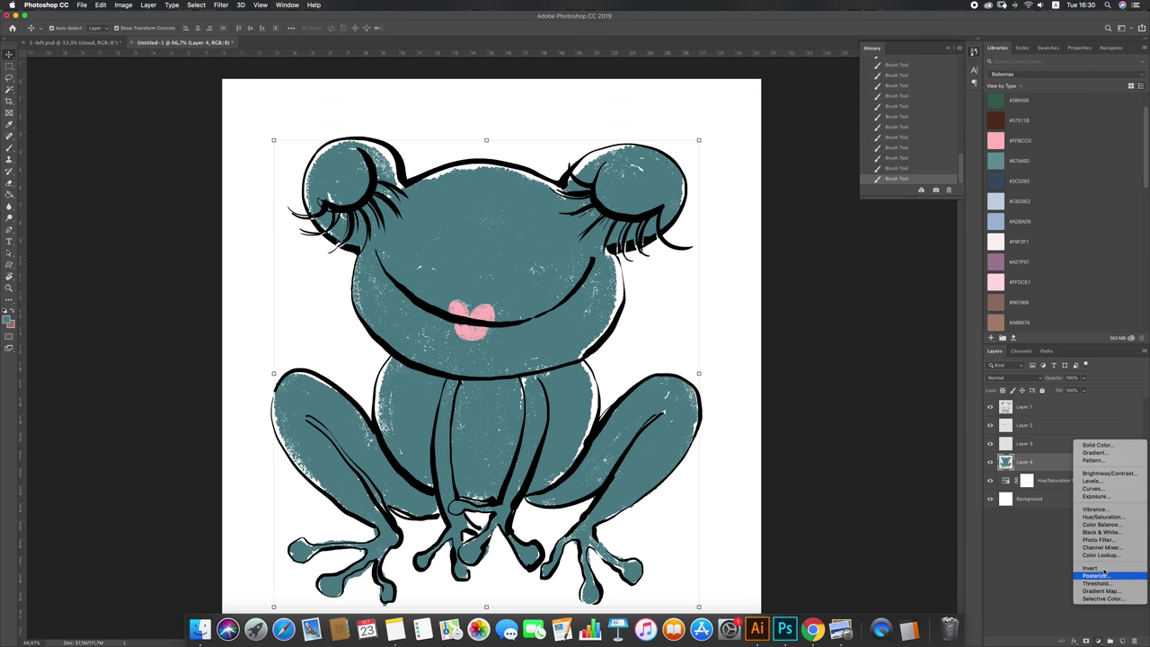
{"action": "left_click", "coordinate": [1092, 523]}
{"action": "right_click", "coordinate": [1070, 461]}
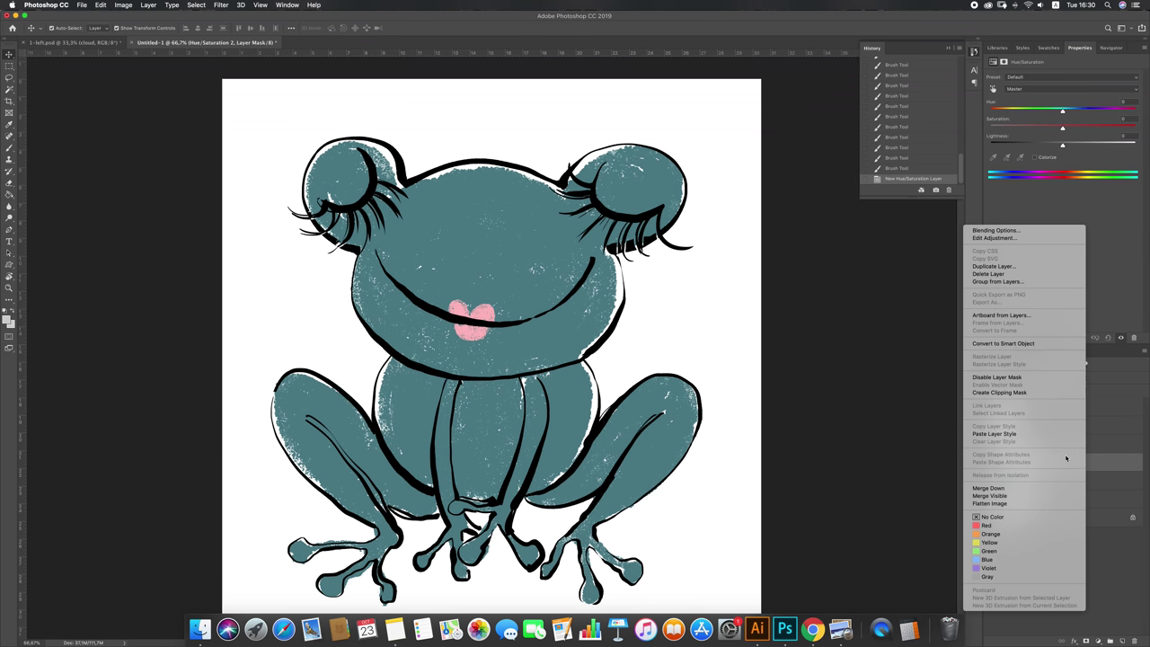
{"action": "left_click", "coordinate": [999, 393]}
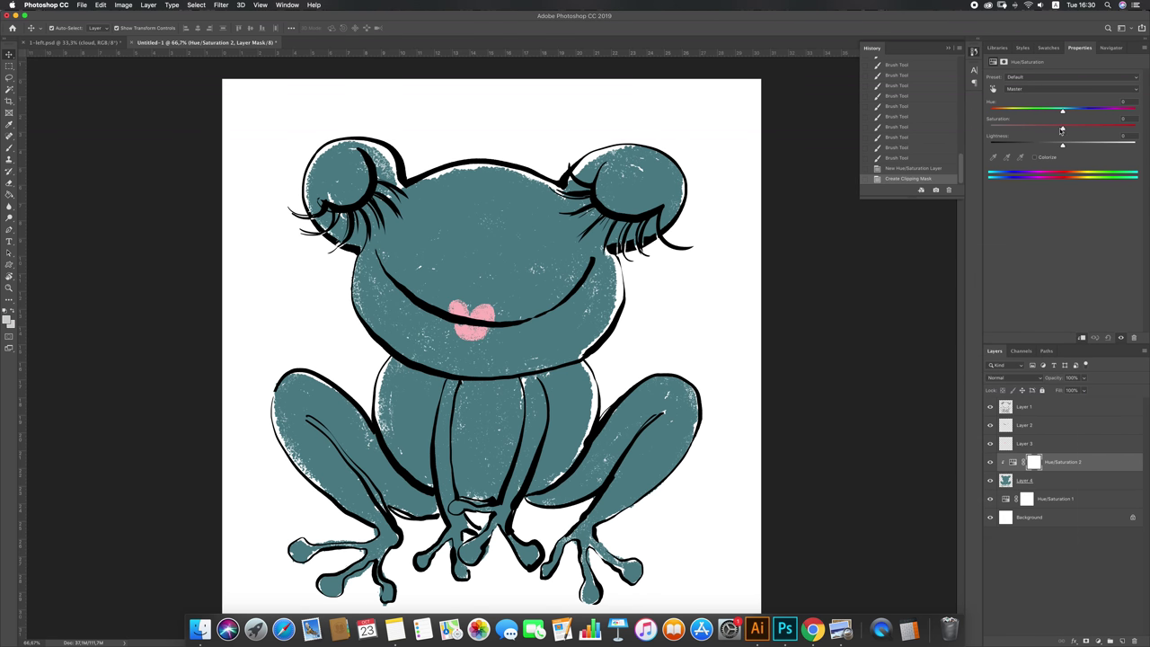
{"action": "left_click_drag", "start_coordinate": [1065, 113], "coordinate": [1079, 148]}
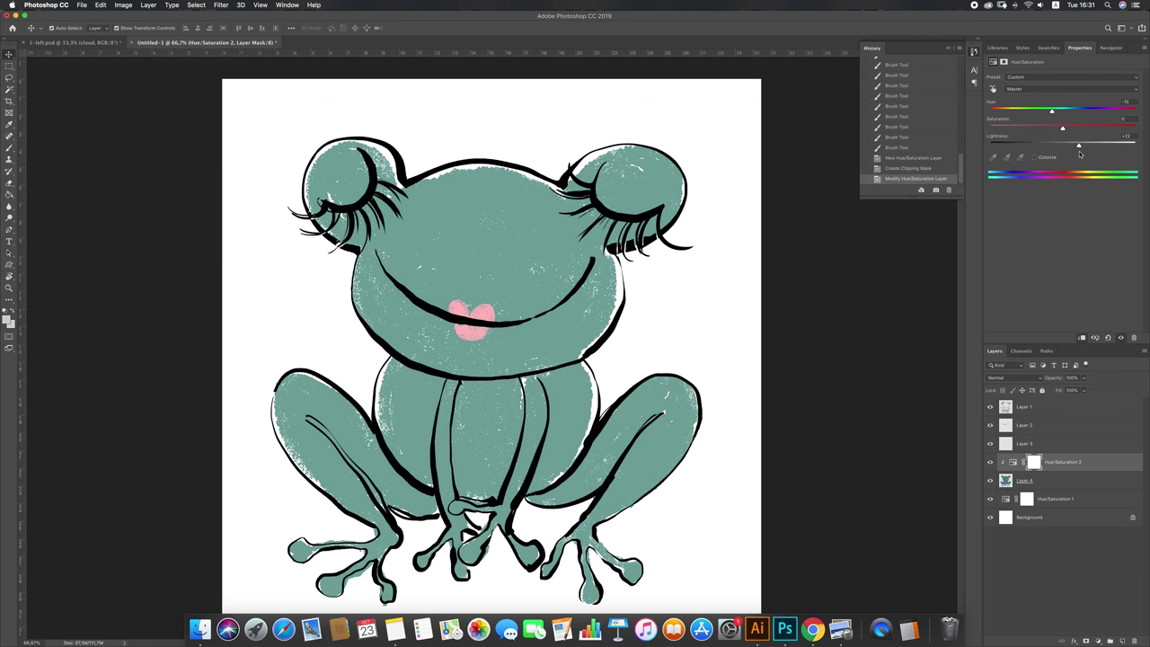
Step: Select Layer 4 and set the brush to Multiply mode at about 39% opacity
{"action": "left_click", "coordinate": [1123, 640]}
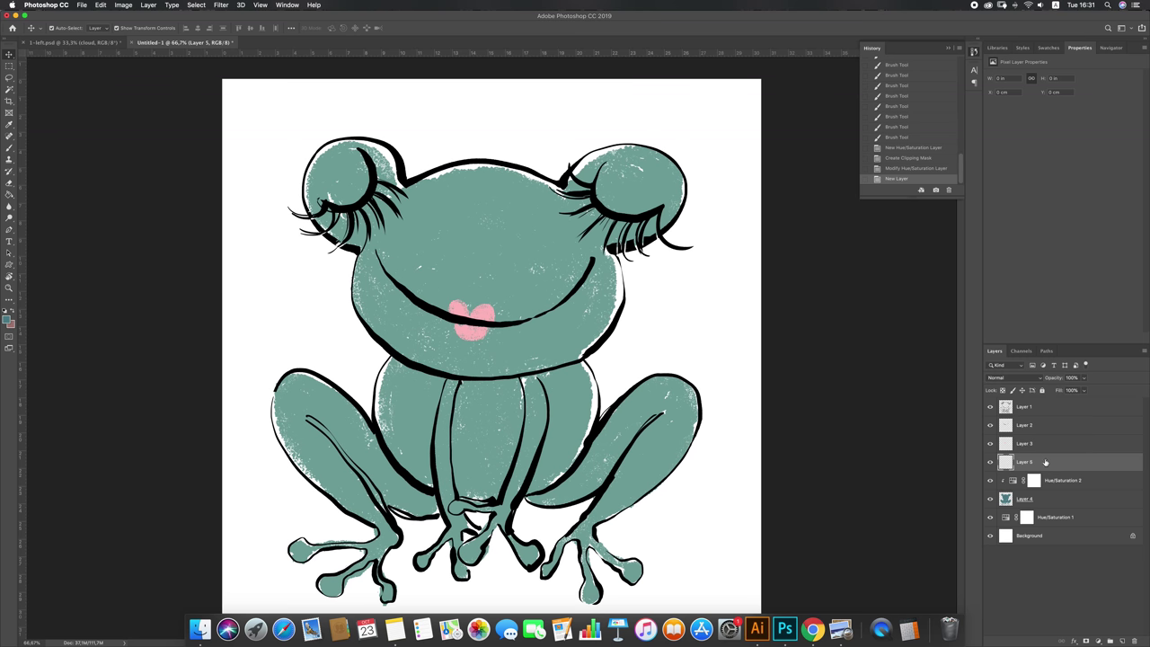
{"action": "left_click", "coordinate": [1134, 641]}
{"action": "left_click", "coordinate": [1062, 481]}
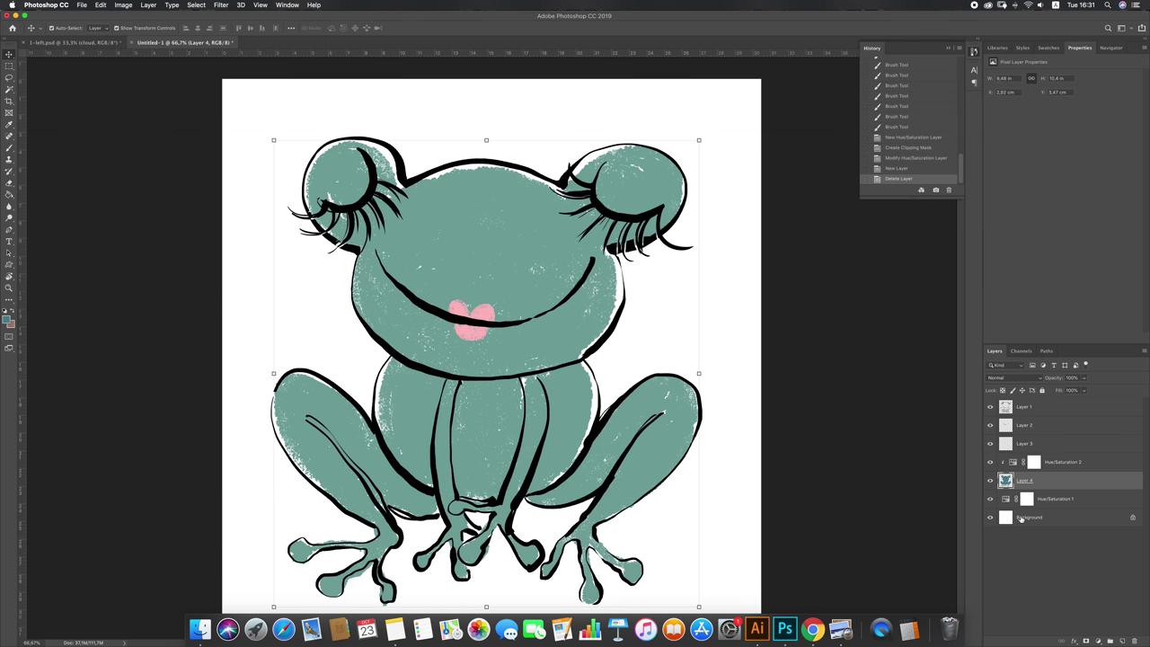
{"action": "key", "text": "b"}
{"action": "left_click", "coordinate": [102, 27]}
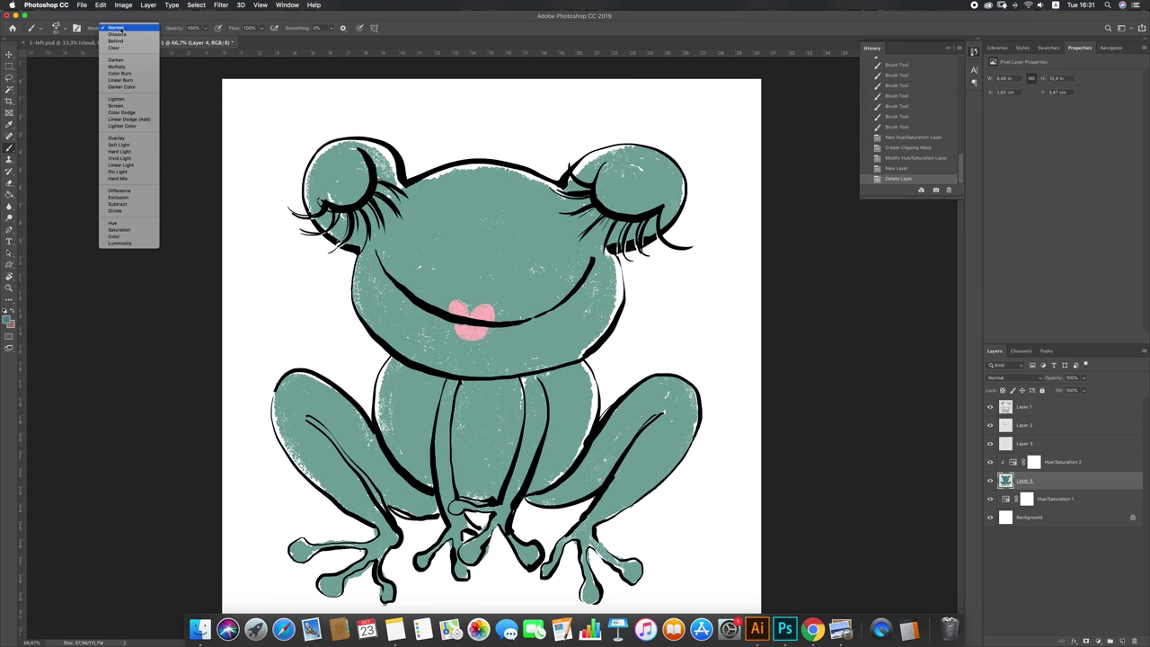
{"action": "left_click", "coordinate": [117, 68]}
{"action": "left_click", "coordinate": [206, 28]}
{"action": "left_click_drag", "start_coordinate": [206, 39], "coordinate": [180, 38]}
Step: Paint soft shadows on the inner hind legs, beneath the head, and on the belly between the arms
{"action": "left_click", "coordinate": [381, 428]}
{"action": "left_click_drag", "start_coordinate": [326, 420], "coordinate": [379, 484]}
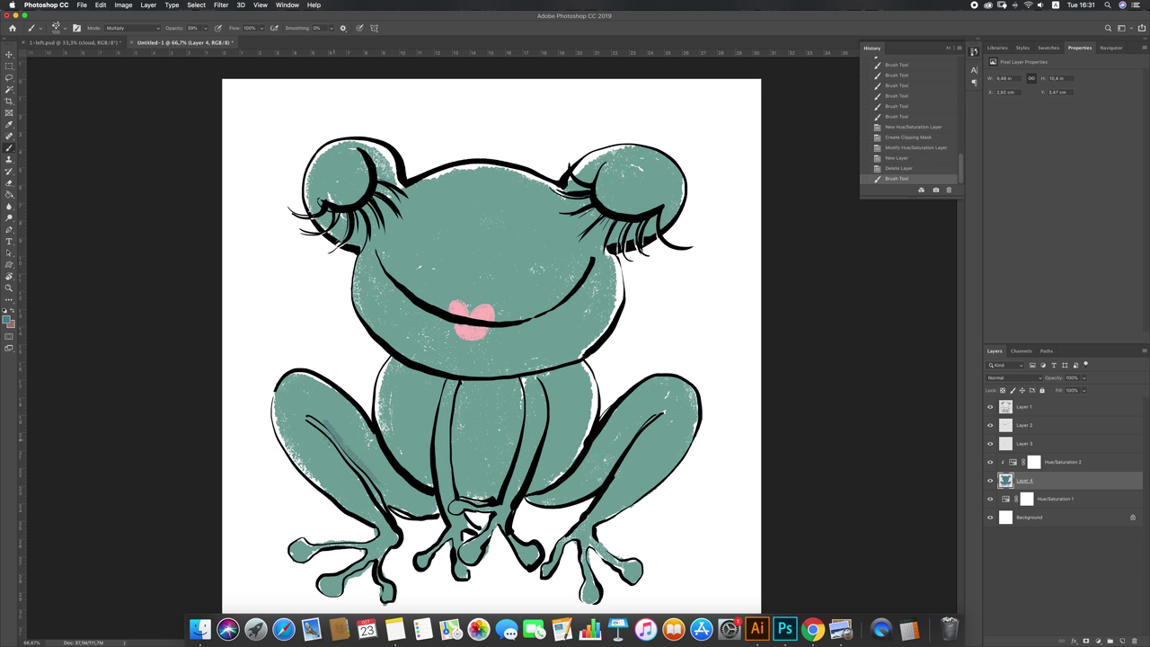
{"action": "key", "text": "super+z"}
{"action": "left_click_drag", "start_coordinate": [334, 436], "coordinate": [426, 511]}
{"action": "mouse_move", "coordinate": [392, 357]}
{"action": "left_mouse_down"}
{"action": "mouse_move", "coordinate": [417, 372]}
{"action": "mouse_move", "coordinate": [561, 381]}
{"action": "left_mouse_up"}
{"action": "left_click_drag", "start_coordinate": [458, 409], "coordinate": [464, 490]}
{"action": "mouse_move", "coordinate": [513, 438]}
{"action": "left_mouse_down"}
{"action": "mouse_move", "coordinate": [485, 495]}
{"action": "mouse_move", "coordinate": [599, 487]}
{"action": "left_mouse_up"}
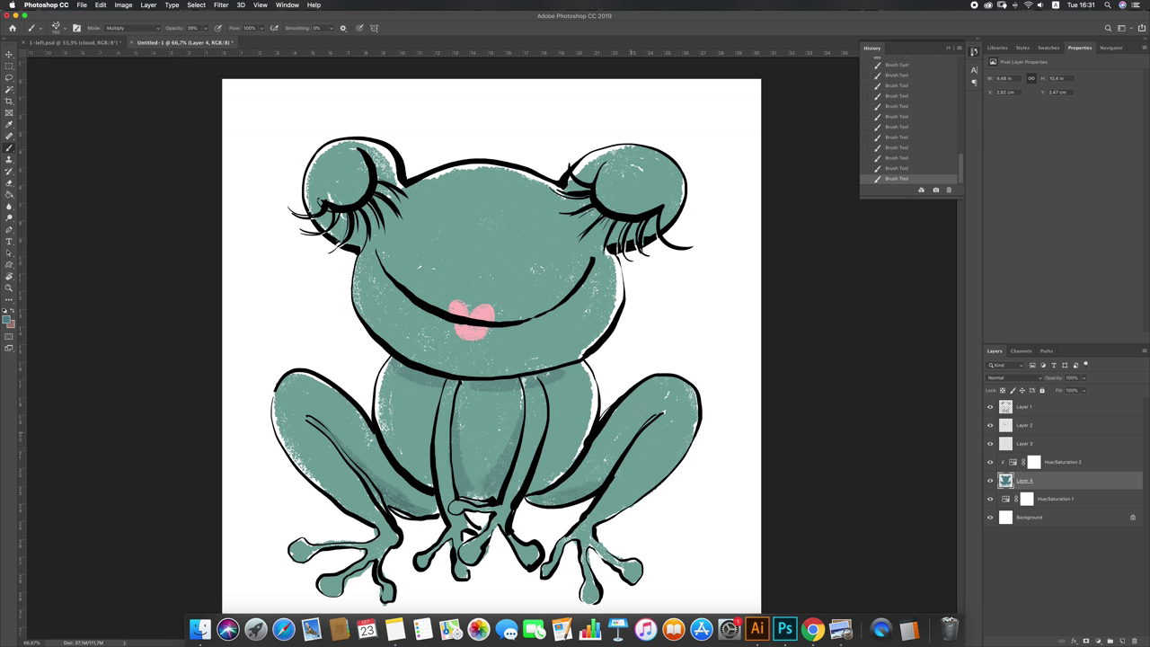
Step: Shade the right edge of the face and the left cheek below the smile, redoing unsatisfactory strokes
{"action": "left_click_drag", "start_coordinate": [609, 255], "coordinate": [617, 311]}
{"action": "left_click_drag", "start_coordinate": [388, 288], "coordinate": [453, 333]}
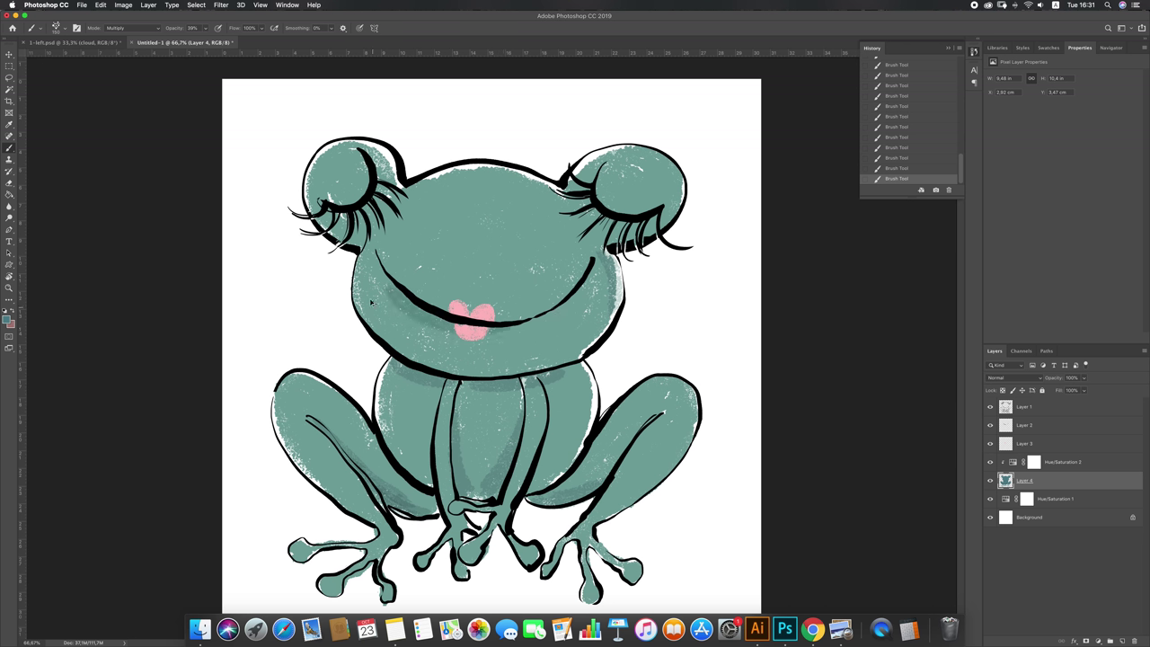
{"action": "key", "text": "super+z"}
{"action": "left_click_drag", "start_coordinate": [366, 273], "coordinate": [453, 363]}
{"action": "key", "text": "super+z"}
{"action": "left_click_drag", "start_coordinate": [364, 257], "coordinate": [430, 343]}
{"action": "key", "text": "super+z"}
{"action": "left_click_drag", "start_coordinate": [372, 261], "coordinate": [424, 346]}
{"action": "left_click_drag", "start_coordinate": [384, 298], "coordinate": [441, 353]}
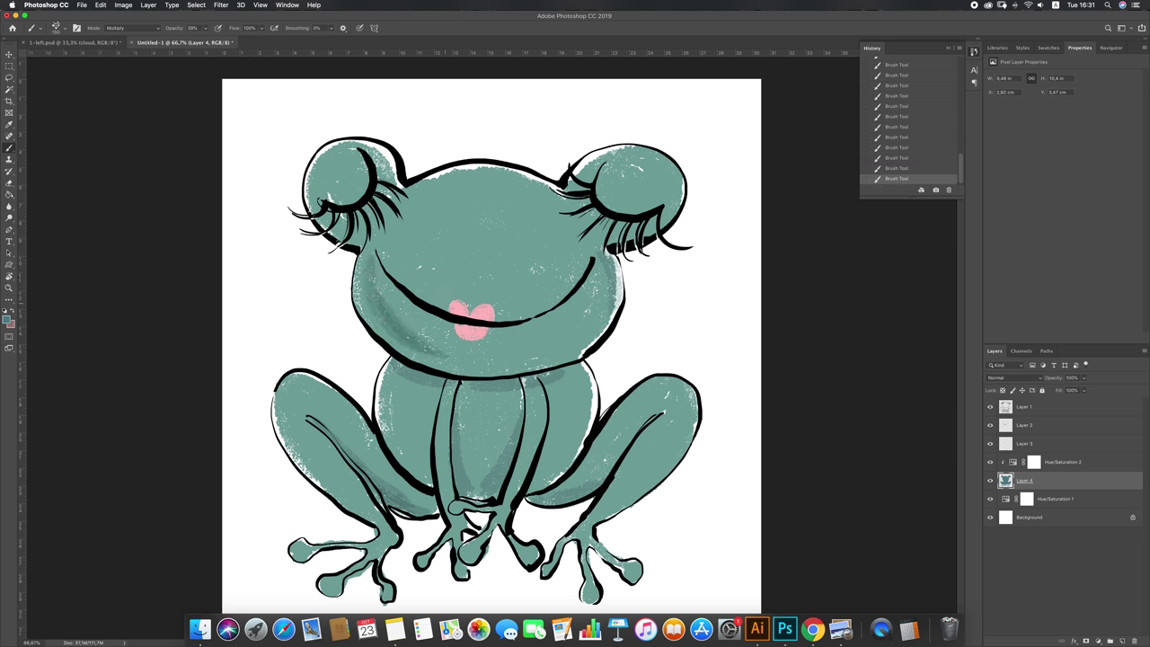
Step: Shade the edges of both eyes and the hind legs with the Multiply brush
{"action": "mouse_move", "coordinate": [318, 170]}
{"action": "left_mouse_down"}
{"action": "mouse_move", "coordinate": [365, 223]}
{"action": "mouse_move", "coordinate": [345, 231]}
{"action": "left_mouse_up"}
{"action": "mouse_move", "coordinate": [597, 191]}
{"action": "left_mouse_down"}
{"action": "mouse_move", "coordinate": [648, 227]}
{"action": "mouse_move", "coordinate": [668, 197]}
{"action": "left_mouse_up"}
{"action": "left_click_drag", "start_coordinate": [307, 414], "coordinate": [377, 465]}
{"action": "key", "text": "super+z"}
{"action": "key", "text": "super+shift+z"}
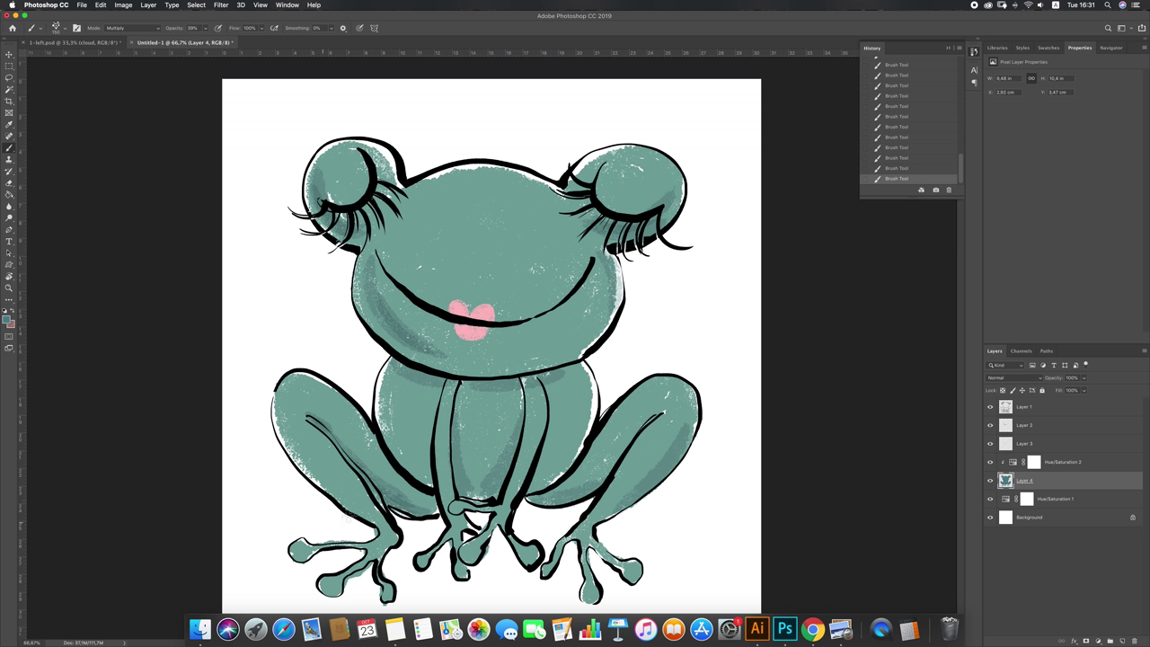
{"action": "key", "text": "super+z"}
{"action": "key", "text": "super+shift+z"}
Step: Add a new layer above Hue/Saturation 2 at about 48% opacity and choose white as the brush colour
{"action": "left_click", "coordinate": [1090, 464]}
{"action": "left_click", "coordinate": [1123, 641]}
{"action": "left_click", "coordinate": [1049, 48]}
{"action": "left_click", "coordinate": [1040, 75]}
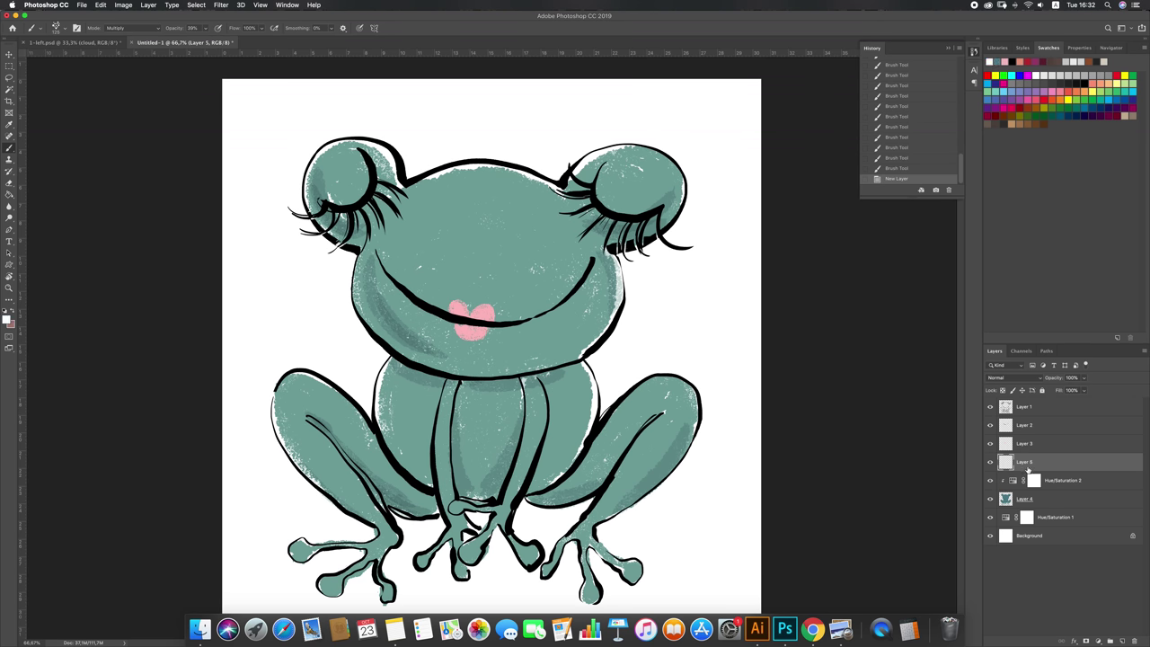
{"action": "left_click_drag", "start_coordinate": [1086, 389], "coordinate": [1062, 391]}
{"action": "left_click_drag", "start_coordinate": [425, 420], "coordinate": [415, 460]}
{"action": "left_click_drag", "start_coordinate": [423, 428], "coordinate": [418, 462]}
{"action": "key", "text": "super+z"}
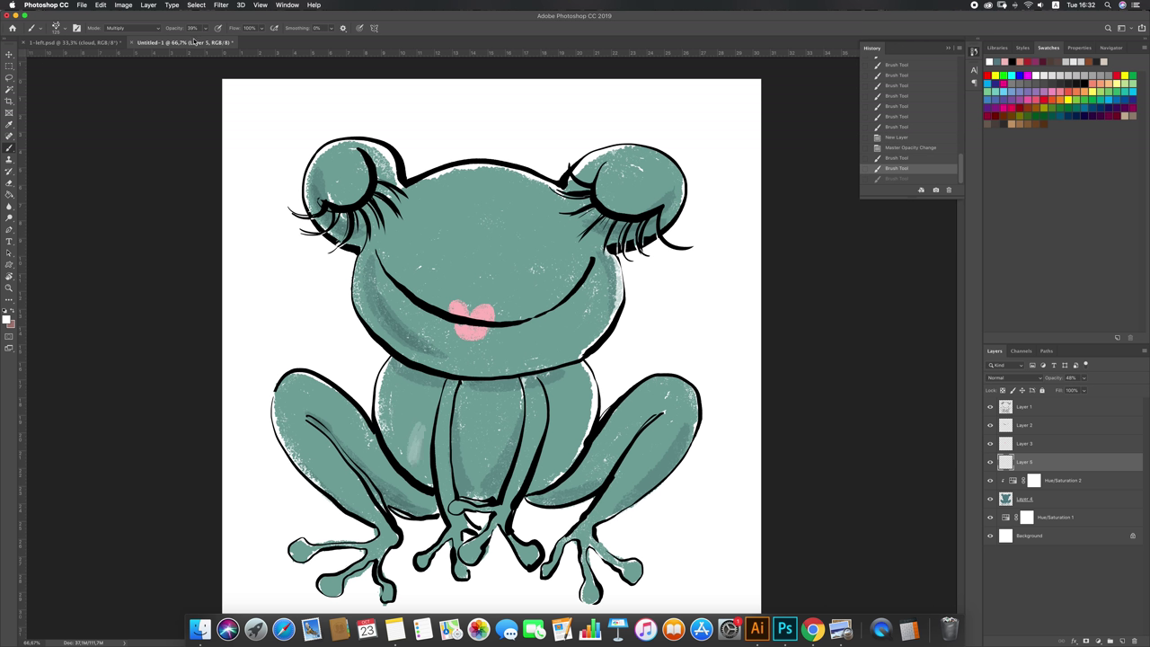
{"action": "key", "text": "super+z"}
{"action": "key", "text": "super+z"}
Step: Paint a white belly patch with the brush at 100% opacity and lower the layer's opacity to 32%
{"action": "left_click", "coordinate": [205, 29]}
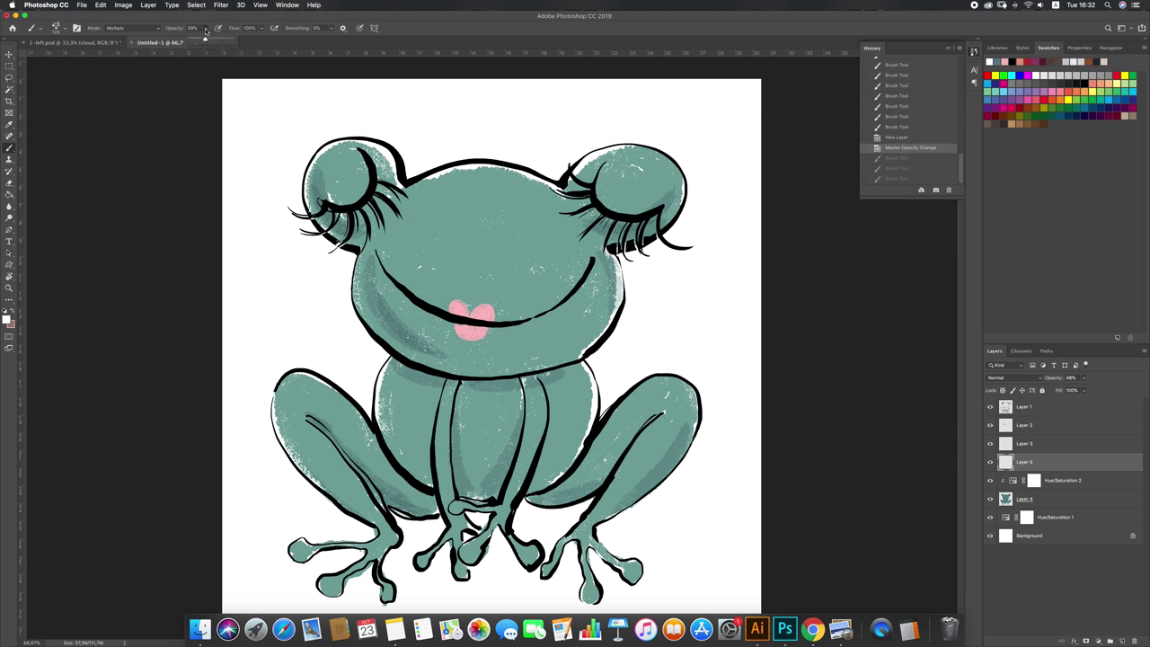
{"action": "mouse_move", "coordinate": [428, 419]}
{"action": "left_mouse_down"}
{"action": "mouse_move", "coordinate": [414, 459]}
{"action": "mouse_move", "coordinate": [424, 485]}
{"action": "mouse_move", "coordinate": [429, 452]}
{"action": "mouse_move", "coordinate": [478, 426]}
{"action": "mouse_move", "coordinate": [460, 426]}
{"action": "mouse_move", "coordinate": [469, 458]}
{"action": "mouse_move", "coordinate": [467, 430]}
{"action": "left_mouse_up"}
{"action": "mouse_move", "coordinate": [460, 493]}
{"action": "left_mouse_down"}
{"action": "mouse_move", "coordinate": [493, 424]}
{"action": "mouse_move", "coordinate": [510, 422]}
{"action": "mouse_move", "coordinate": [493, 419]}
{"action": "mouse_move", "coordinate": [498, 460]}
{"action": "mouse_move", "coordinate": [478, 421]}
{"action": "mouse_move", "coordinate": [457, 417]}
{"action": "mouse_move", "coordinate": [503, 404]}
{"action": "mouse_move", "coordinate": [519, 424]}
{"action": "mouse_move", "coordinate": [458, 426]}
{"action": "left_mouse_up"}
{"action": "mouse_move", "coordinate": [552, 431]}
{"action": "left_mouse_down"}
{"action": "mouse_move", "coordinate": [561, 458]}
{"action": "mouse_move", "coordinate": [541, 478]}
{"action": "mouse_move", "coordinate": [555, 475]}
{"action": "mouse_move", "coordinate": [528, 484]}
{"action": "left_mouse_up"}
{"action": "left_click", "coordinate": [1083, 378]}
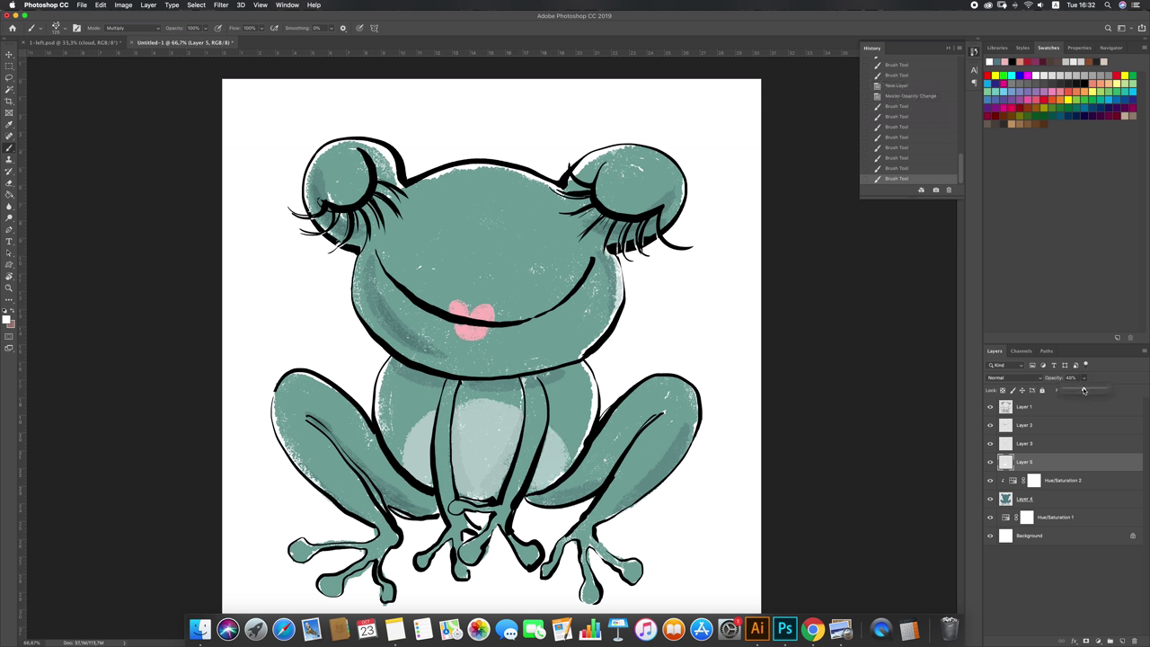
{"action": "left_click_drag", "start_coordinate": [1082, 389], "coordinate": [1077, 389]}
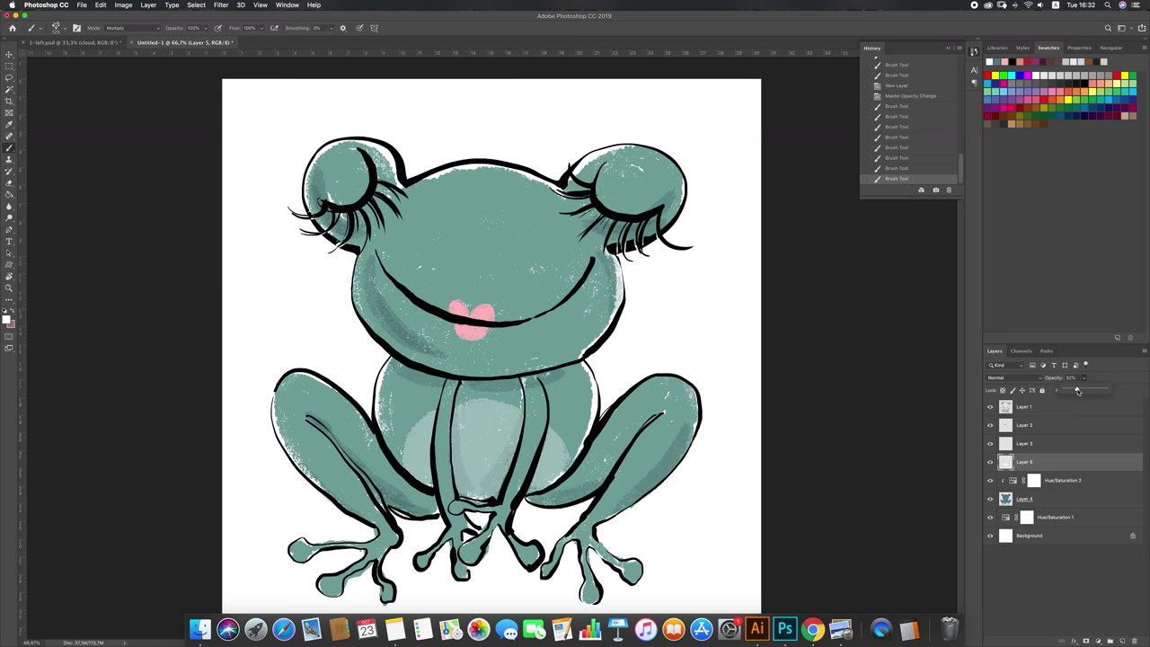
Step: Add a new clipped layer above Layer 4 and set the brush to Normal mode at 27% opacity
{"action": "left_click", "coordinate": [1066, 500]}
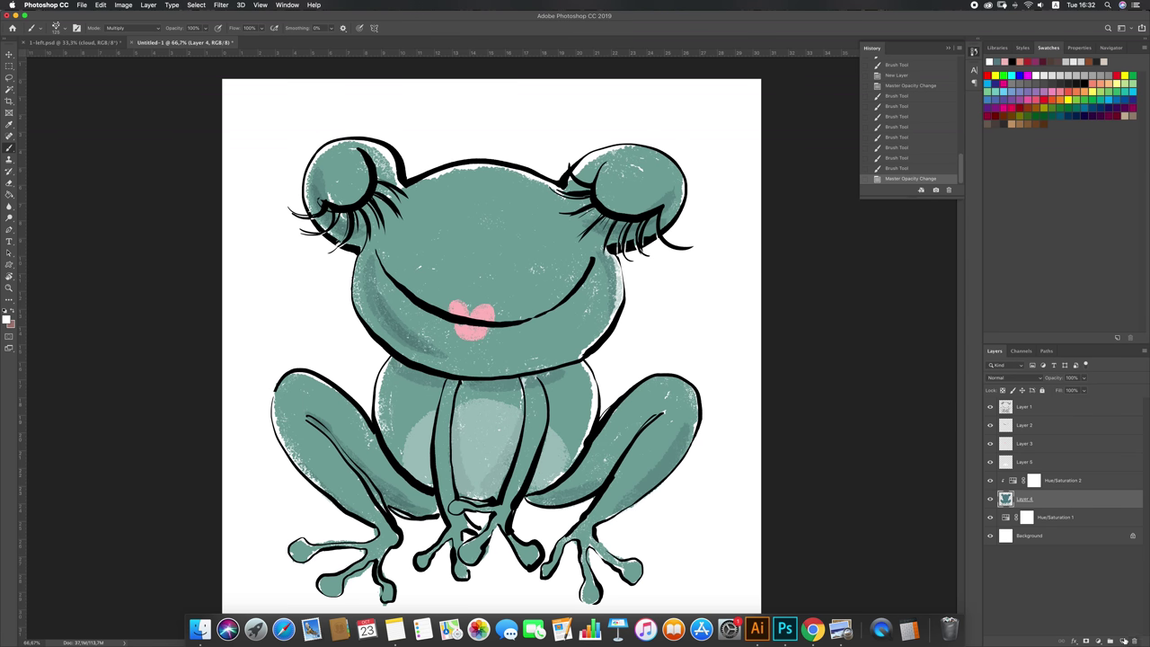
{"action": "left_click", "coordinate": [1122, 641]}
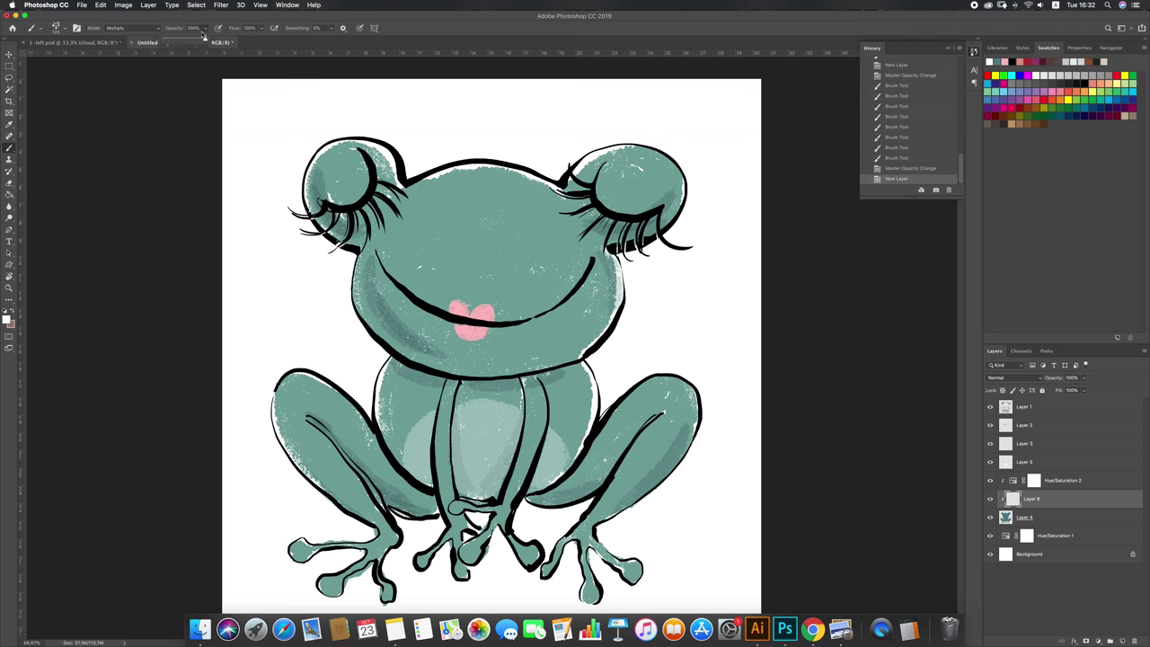
{"action": "left_click", "coordinate": [155, 29]}
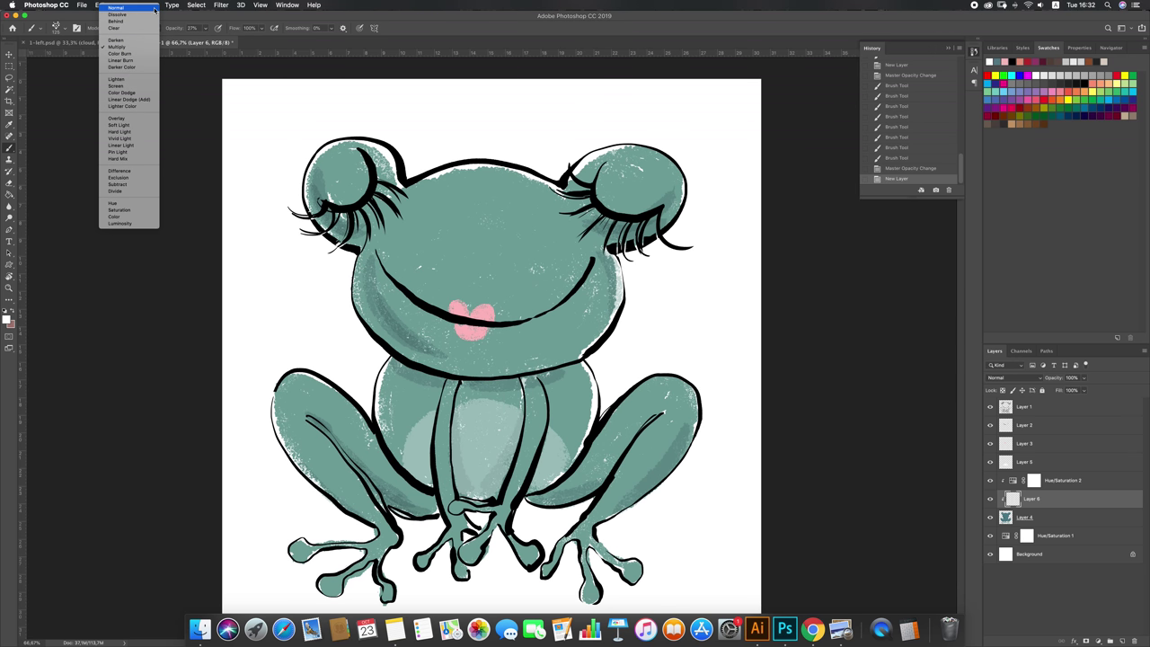
{"action": "left_click", "coordinate": [117, 11]}
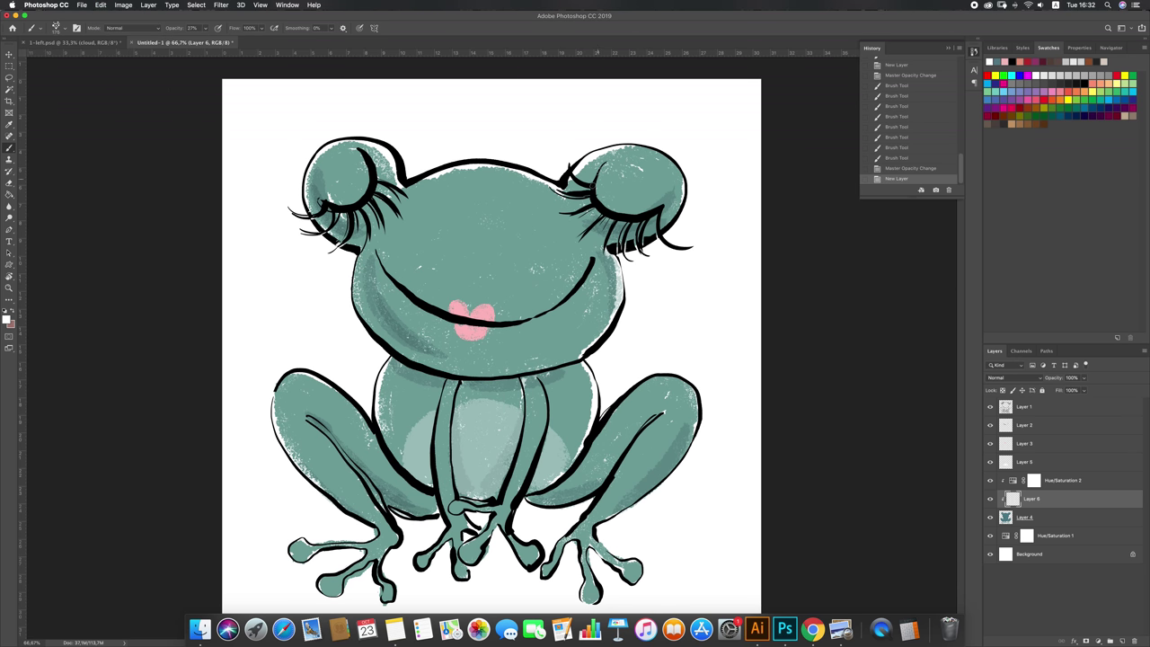
Step: Paint faint white highlights on both eyelids and the forehead with the brush at 14% opacity
{"action": "left_click_drag", "start_coordinate": [586, 188], "coordinate": [656, 173]}
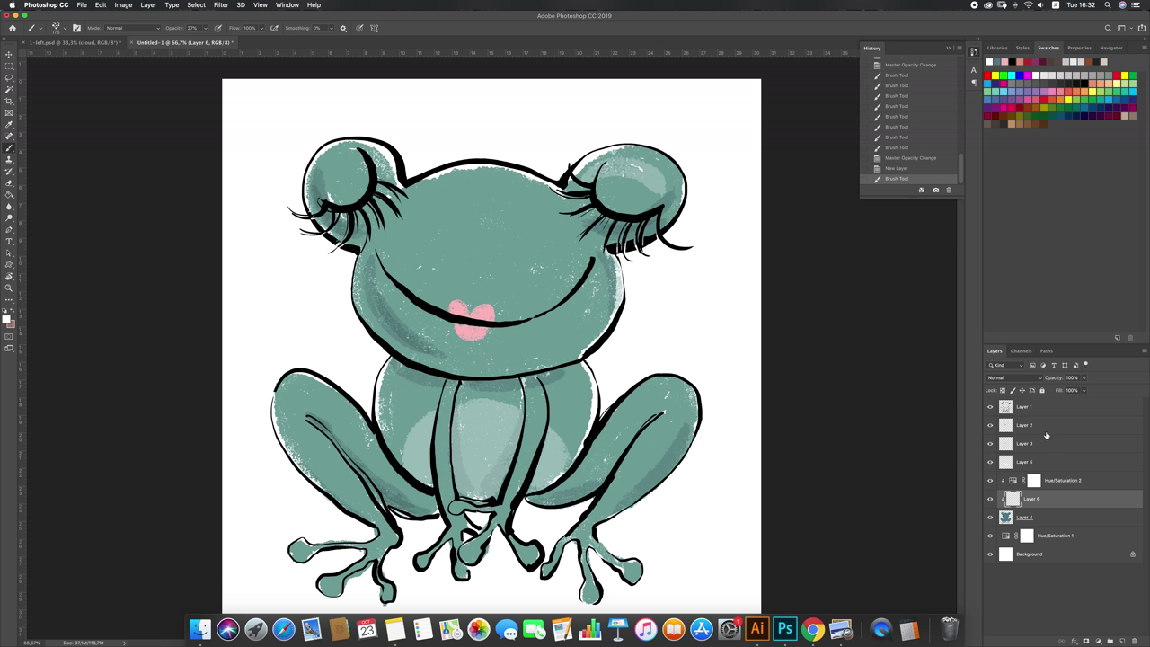
{"action": "key", "text": "super+z"}
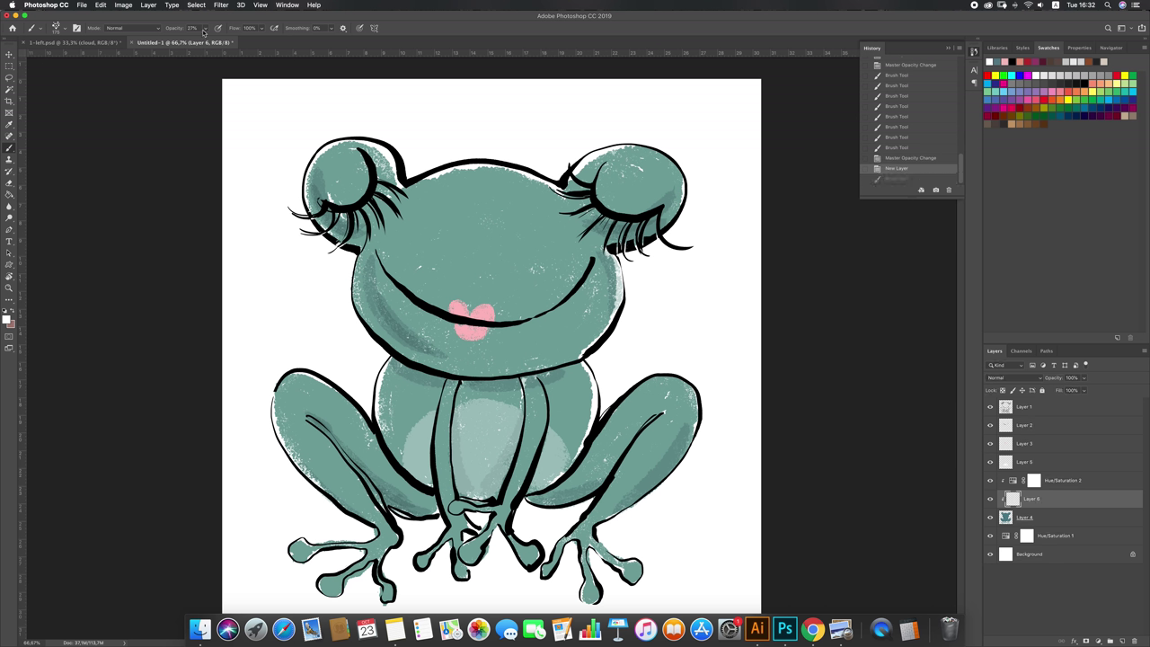
{"action": "mouse_move", "coordinate": [610, 168]}
{"action": "left_mouse_down"}
{"action": "mouse_move", "coordinate": [658, 165]}
{"action": "mouse_move", "coordinate": [608, 169]}
{"action": "left_mouse_up"}
{"action": "mouse_move", "coordinate": [361, 160]}
{"action": "left_mouse_down"}
{"action": "mouse_move", "coordinate": [331, 169]}
{"action": "mouse_move", "coordinate": [370, 156]}
{"action": "left_mouse_up"}
{"action": "mouse_move", "coordinate": [438, 199]}
{"action": "left_mouse_down"}
{"action": "mouse_move", "coordinate": [530, 205]}
{"action": "mouse_move", "coordinate": [429, 192]}
{"action": "left_mouse_up"}
{"action": "key", "text": "super+z"}
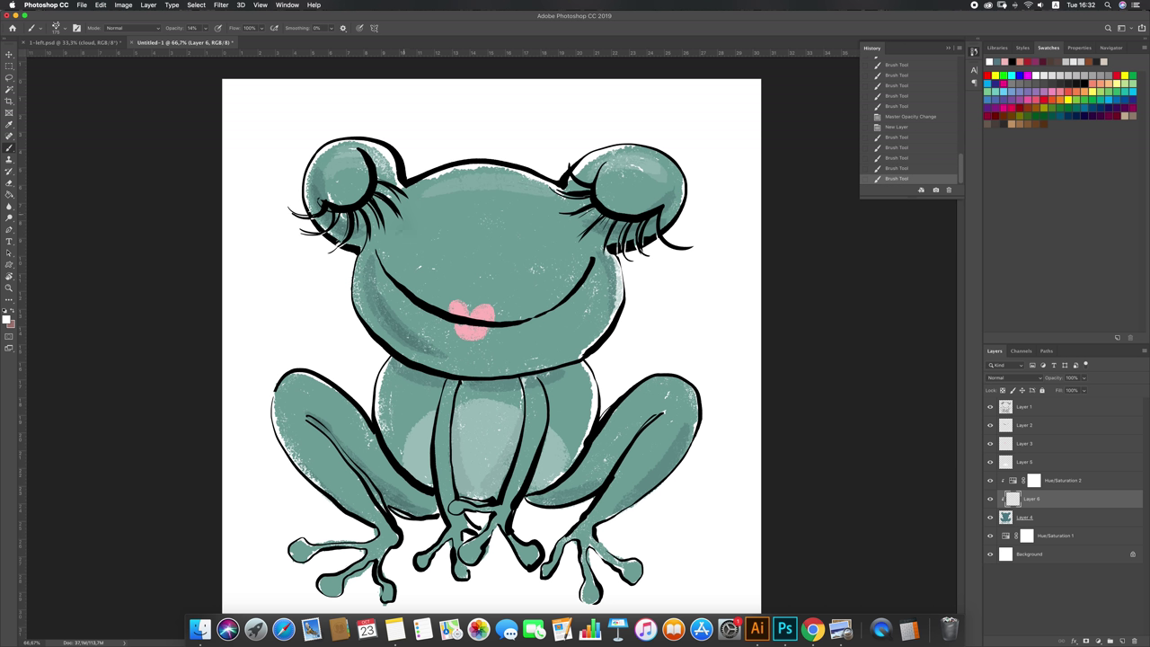
{"action": "left_click_drag", "start_coordinate": [396, 291], "coordinate": [446, 317]}
{"action": "key", "text": "super+z"}
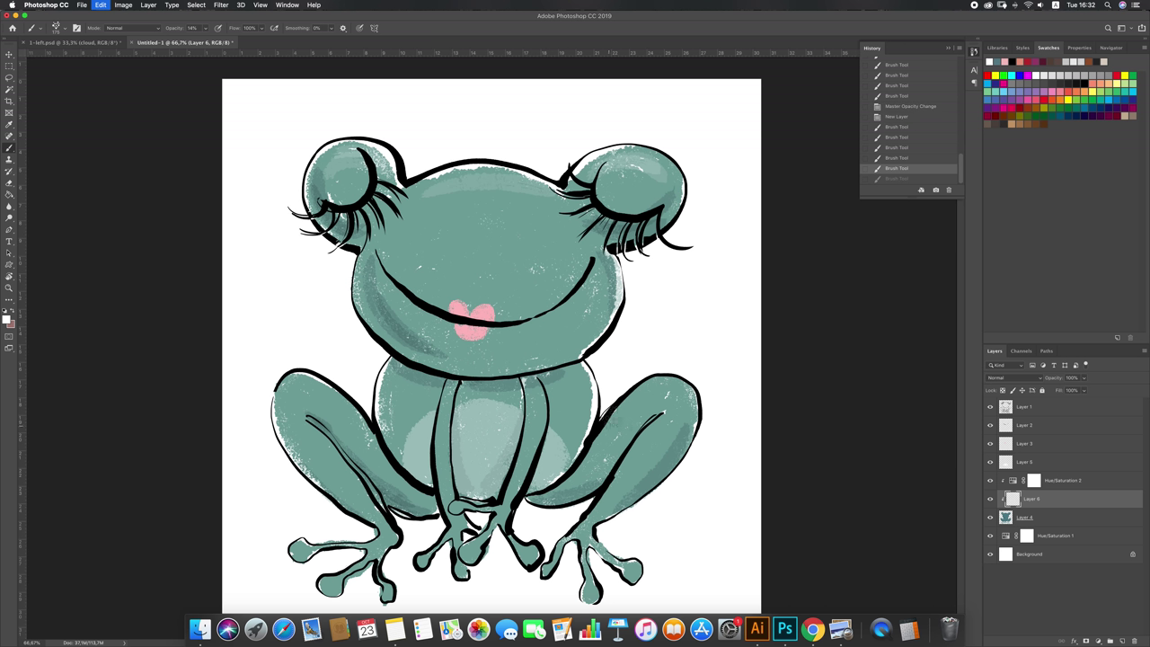
Step: Paint faint white highlights on the tops of both hind knees
{"action": "left_click_drag", "start_coordinate": [624, 413], "coordinate": [671, 387]}
{"action": "left_click_drag", "start_coordinate": [285, 392], "coordinate": [337, 392]}
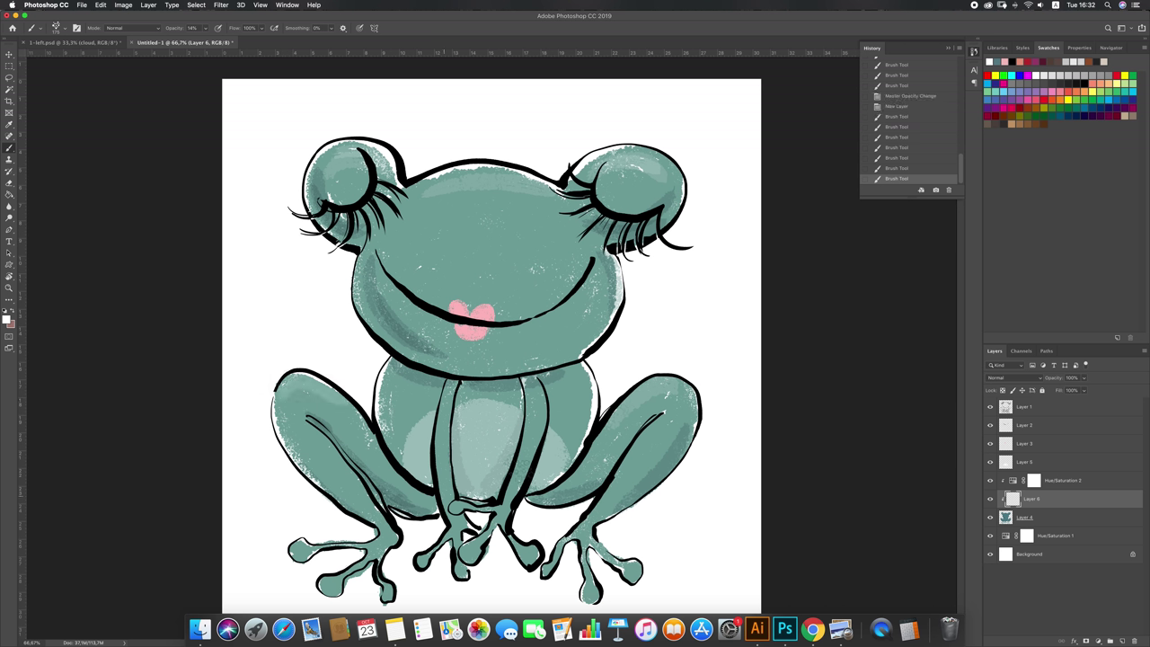
{"action": "mouse_move", "coordinate": [454, 511]}
{"action": "left_mouse_down"}
{"action": "mouse_move", "coordinate": [484, 517]}
{"action": "mouse_move", "coordinate": [463, 503]}
{"action": "left_mouse_up"}
{"action": "key", "text": "super+z"}
Step: Paint thin white highlights along both front arms with a smaller brush, redoing the left arm's stroke
{"action": "left_click_drag", "start_coordinate": [536, 390], "coordinate": [539, 451]}
{"action": "left_click_drag", "start_coordinate": [441, 391], "coordinate": [441, 472]}
{"action": "left_click_drag", "start_coordinate": [450, 400], "coordinate": [446, 492]}
{"action": "key", "text": "super+z"}
{"action": "left_click_drag", "start_coordinate": [446, 398], "coordinate": [438, 492]}
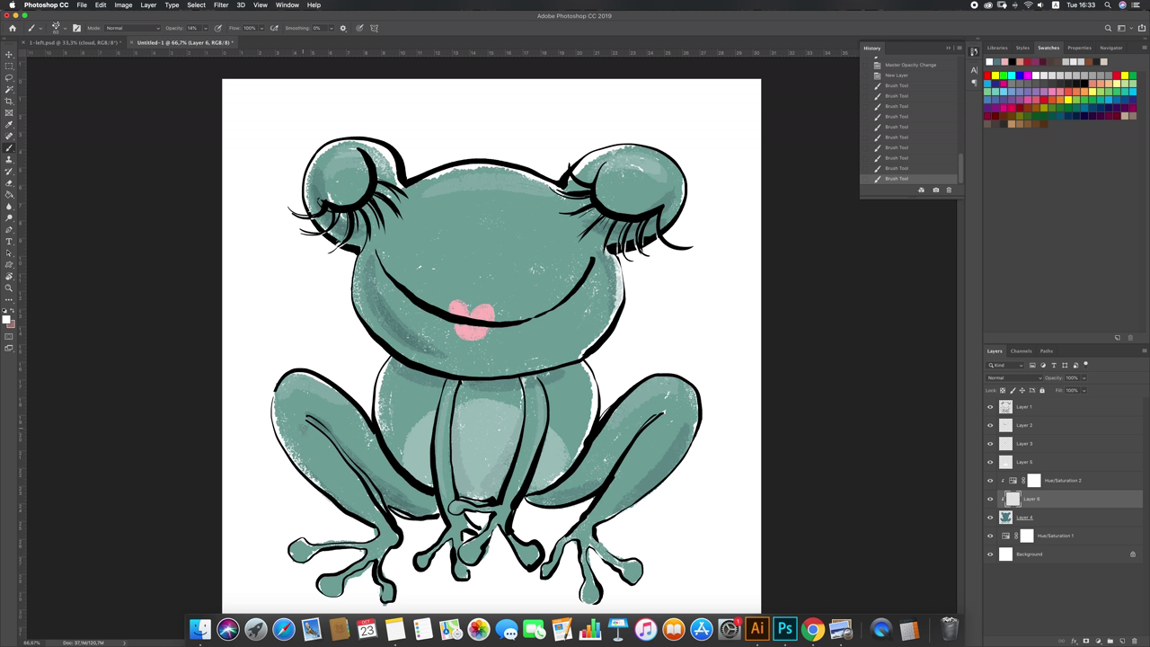
Step: Paint white highlights down the length of both hind legs, undoing the extra stroke on the right eye
{"action": "left_click_drag", "start_coordinate": [299, 426], "coordinate": [371, 505]}
{"action": "left_click_drag", "start_coordinate": [667, 422], "coordinate": [612, 493]}
{"action": "mouse_move", "coordinate": [618, 199]}
{"action": "left_mouse_down"}
{"action": "mouse_move", "coordinate": [640, 193]}
{"action": "mouse_move", "coordinate": [627, 188]}
{"action": "left_mouse_up"}
{"action": "key", "text": "super+z"}
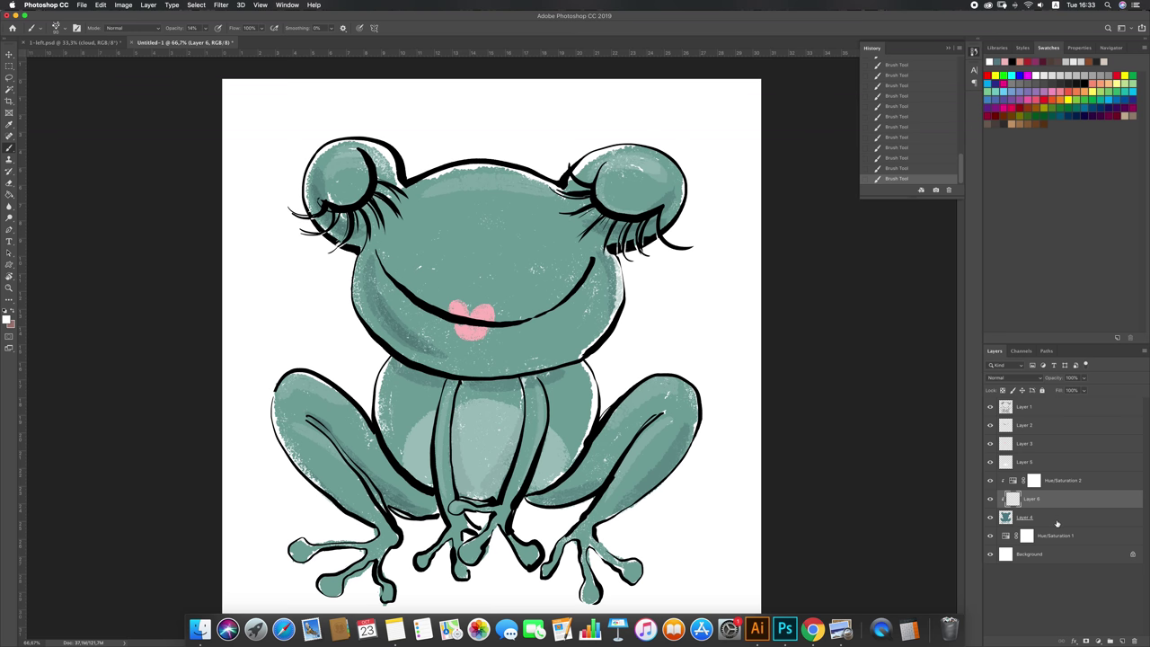
Step: Create a new layer directly above Layer 5 for crisp highlights
{"action": "left_click", "coordinate": [1073, 488]}
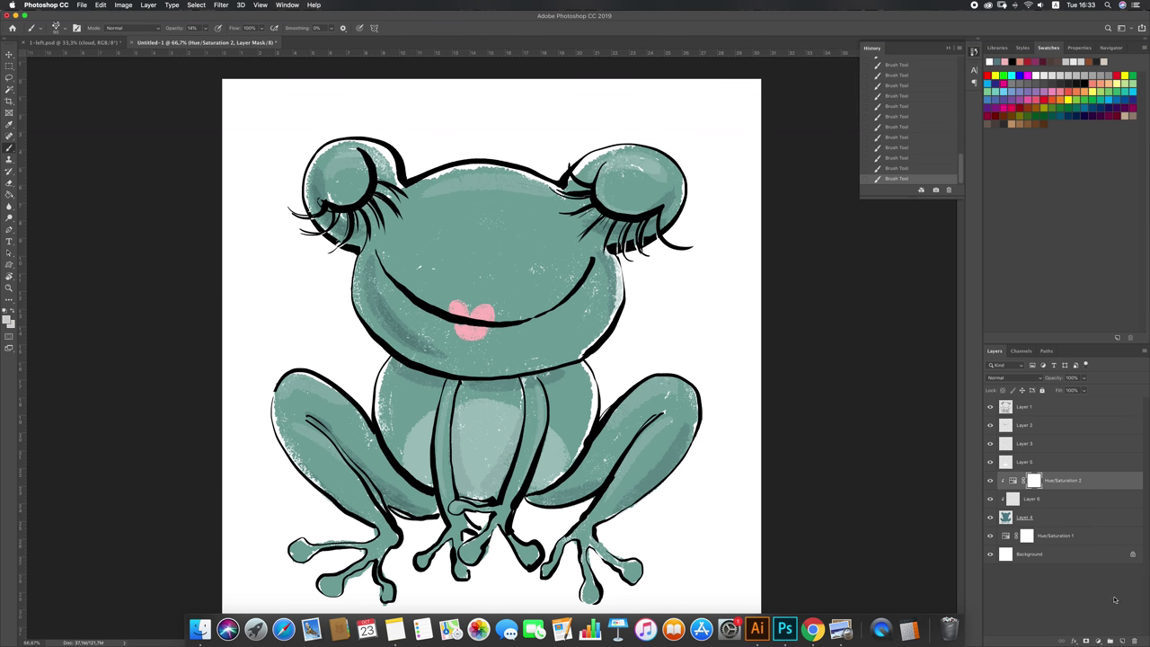
{"action": "left_click", "coordinate": [1043, 442]}
{"action": "left_click", "coordinate": [1054, 461]}
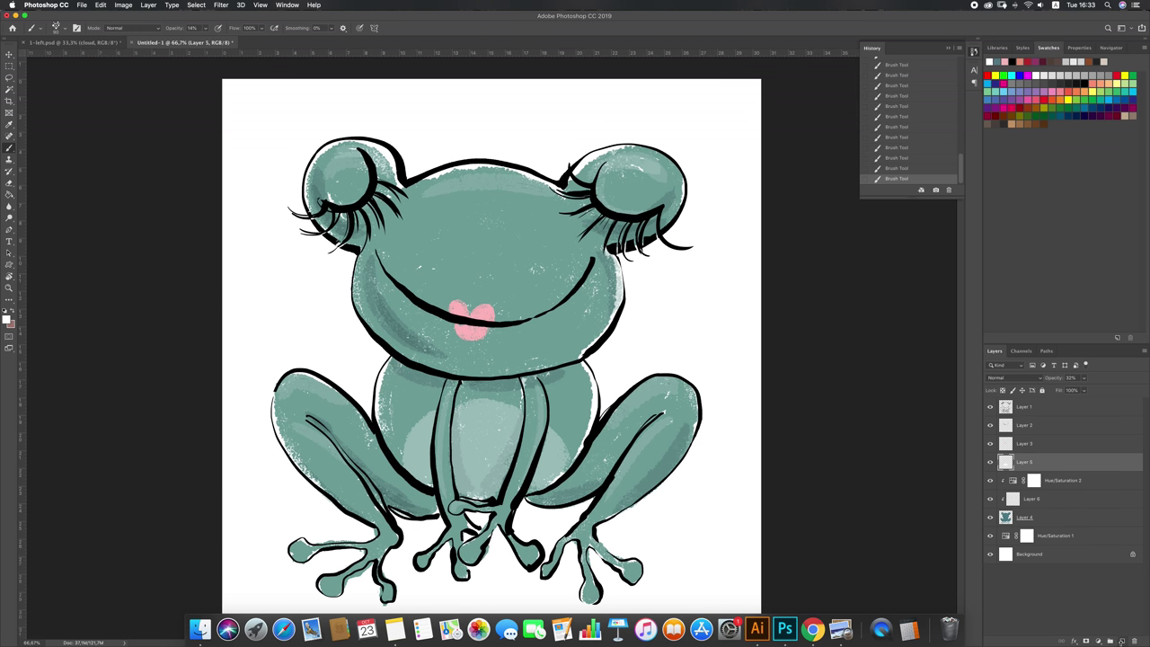
{"action": "left_click", "coordinate": [1122, 640]}
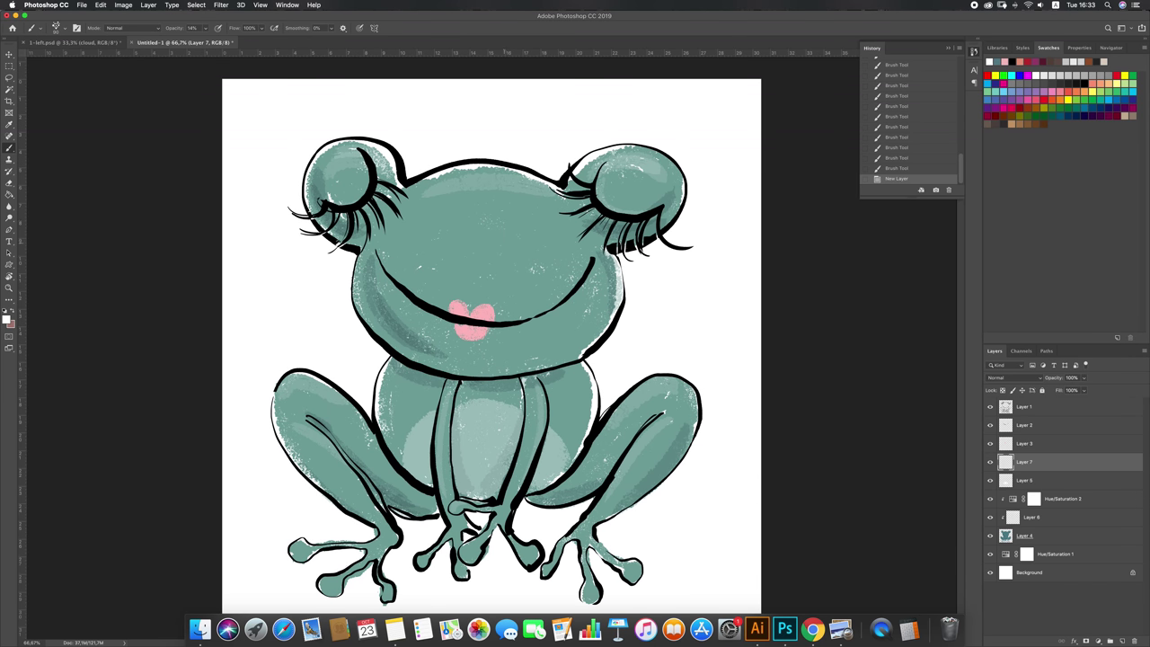
Step: Choose the Kyle's Inkbox - Belgian Comics brush for inking the highlight lines
{"action": "right_click", "coordinate": [532, 253]}
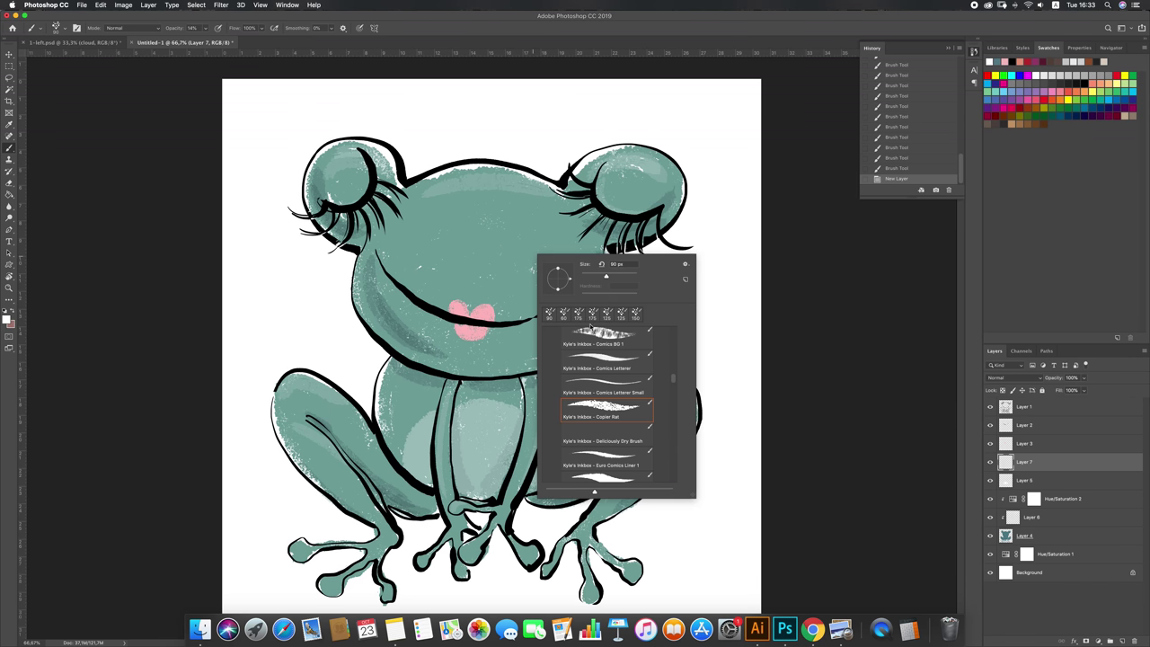
{"action": "double_click", "coordinate": [590, 340]}
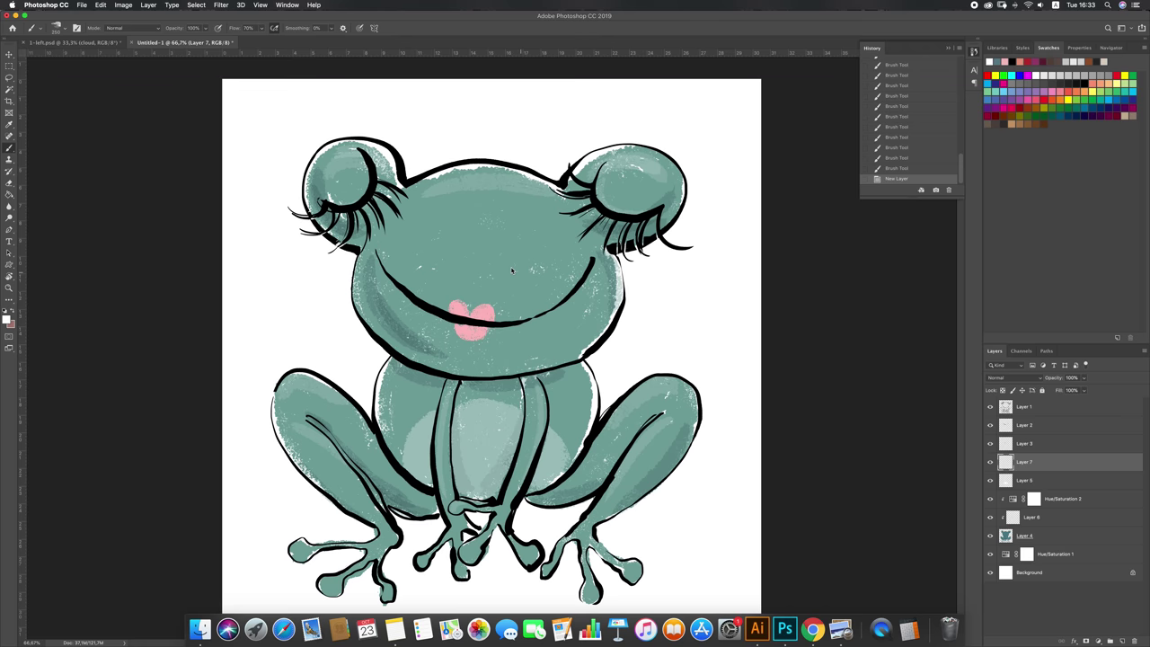
{"action": "right_click", "coordinate": [555, 297]}
{"action": "double_click", "coordinate": [609, 392]}
{"action": "left_click", "coordinate": [65, 28]}
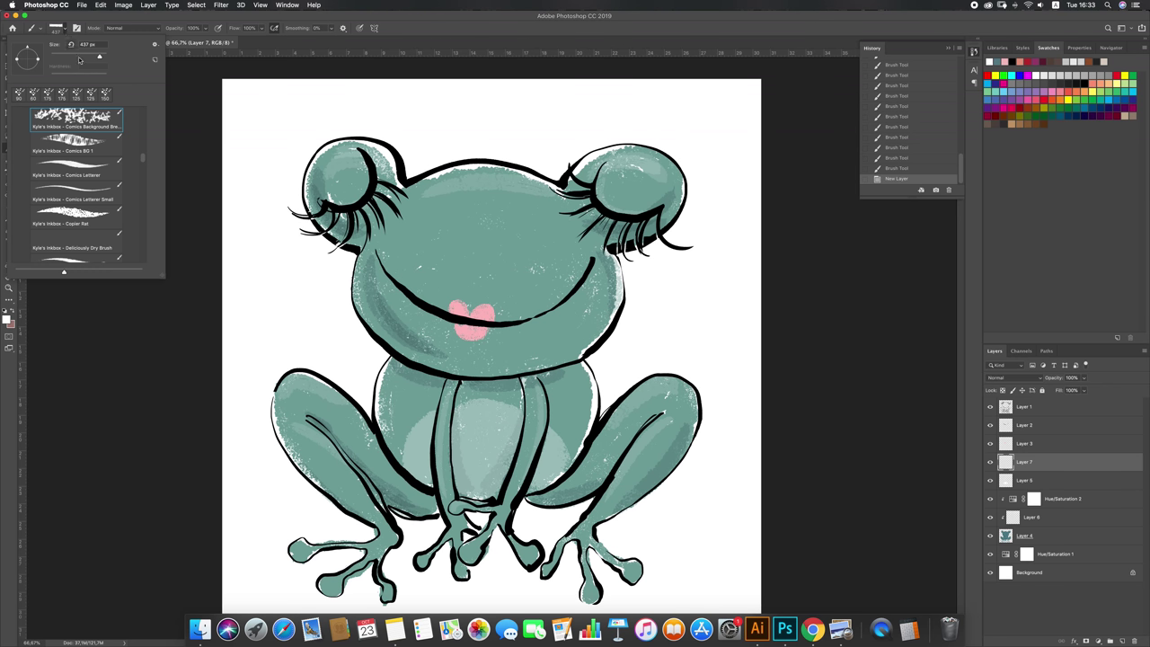
{"action": "scroll", "coordinate": [144, 151], "scroll_direction": "up", "scroll_amount": 5}
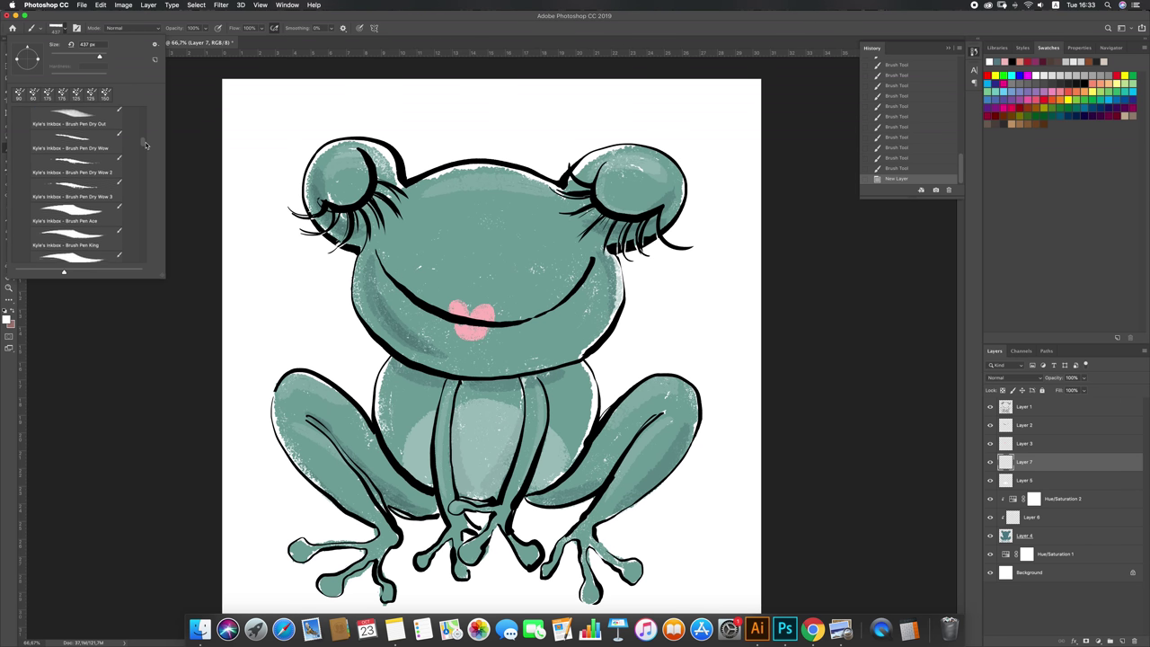
{"action": "scroll", "coordinate": [145, 148], "scroll_direction": "down", "scroll_amount": 3}
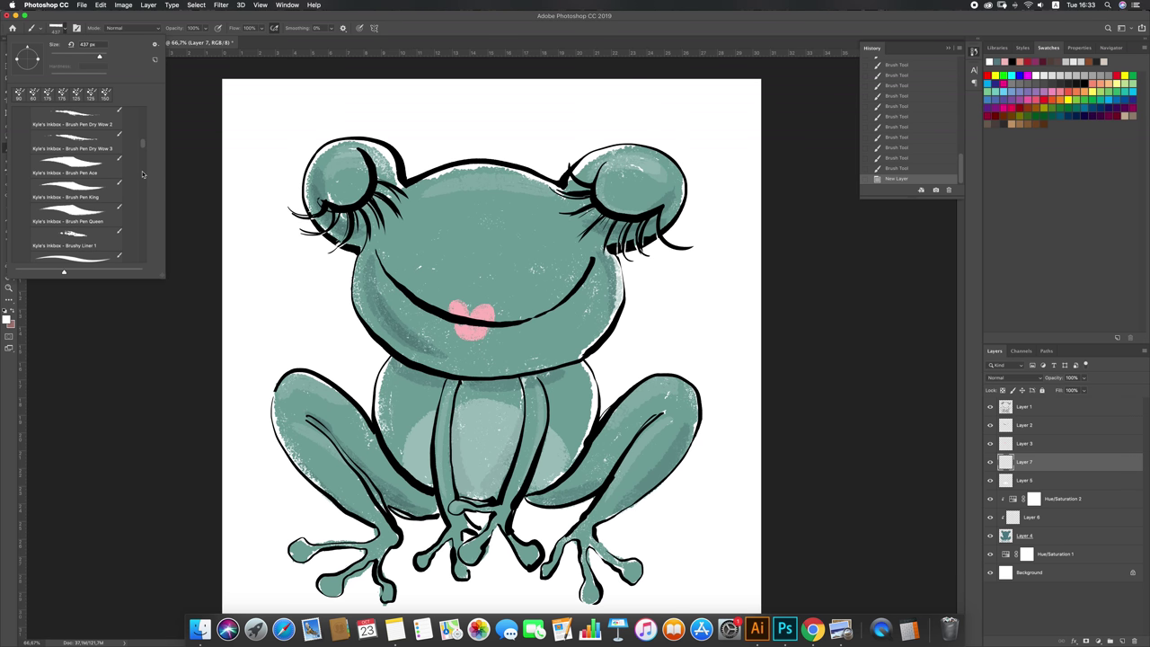
{"action": "scroll", "coordinate": [137, 154], "scroll_direction": "up", "scroll_amount": 6}
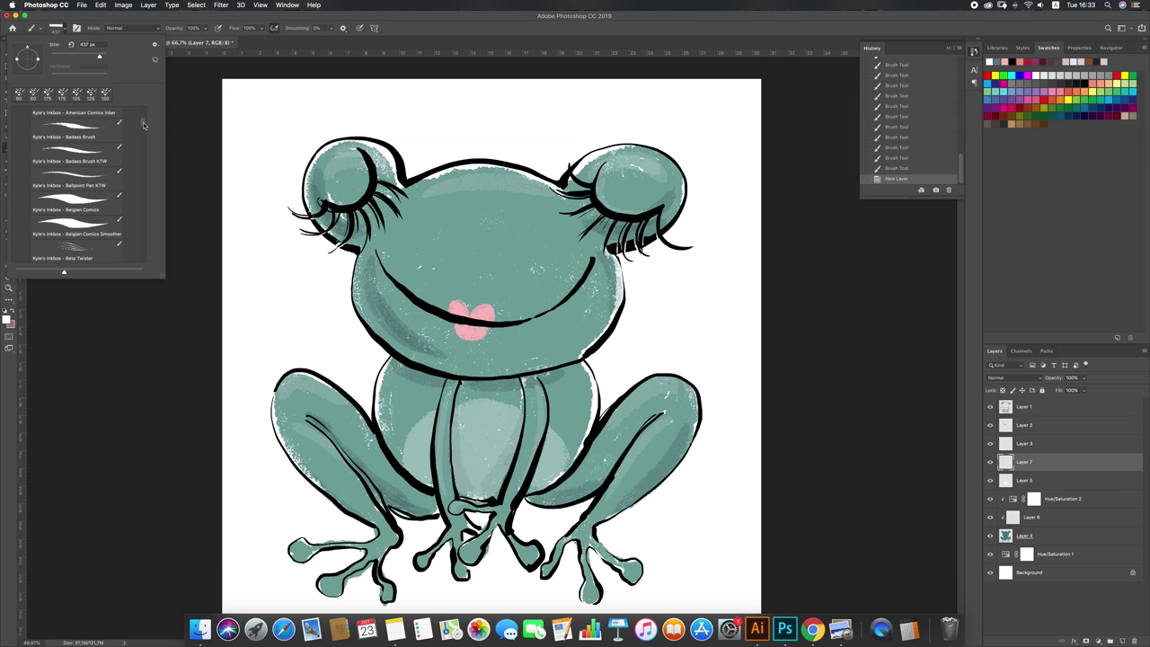
{"action": "double_click", "coordinate": [116, 183]}
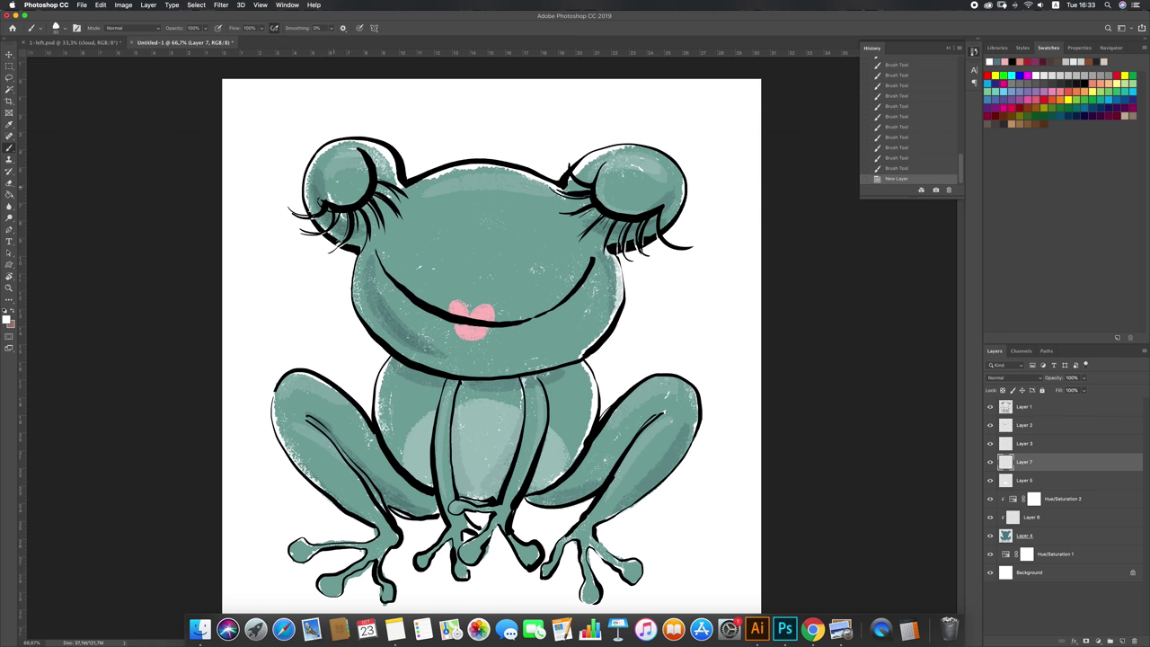
Step: Paint thin white accent lines on the left eye and beside the right eye's lid and lashes, checking the last stroke with undo and redo
{"action": "mouse_move", "coordinate": [319, 206]}
{"action": "left_mouse_down"}
{"action": "mouse_move", "coordinate": [351, 211]}
{"action": "mouse_move", "coordinate": [369, 194]}
{"action": "mouse_move", "coordinate": [362, 174]}
{"action": "left_mouse_up"}
{"action": "left_click_drag", "start_coordinate": [600, 213], "coordinate": [627, 221]}
{"action": "mouse_move", "coordinate": [569, 160]}
{"action": "left_mouse_down"}
{"action": "mouse_move", "coordinate": [583, 185]}
{"action": "mouse_move", "coordinate": [554, 193]}
{"action": "left_mouse_up"}
{"action": "key", "text": "super+z"}
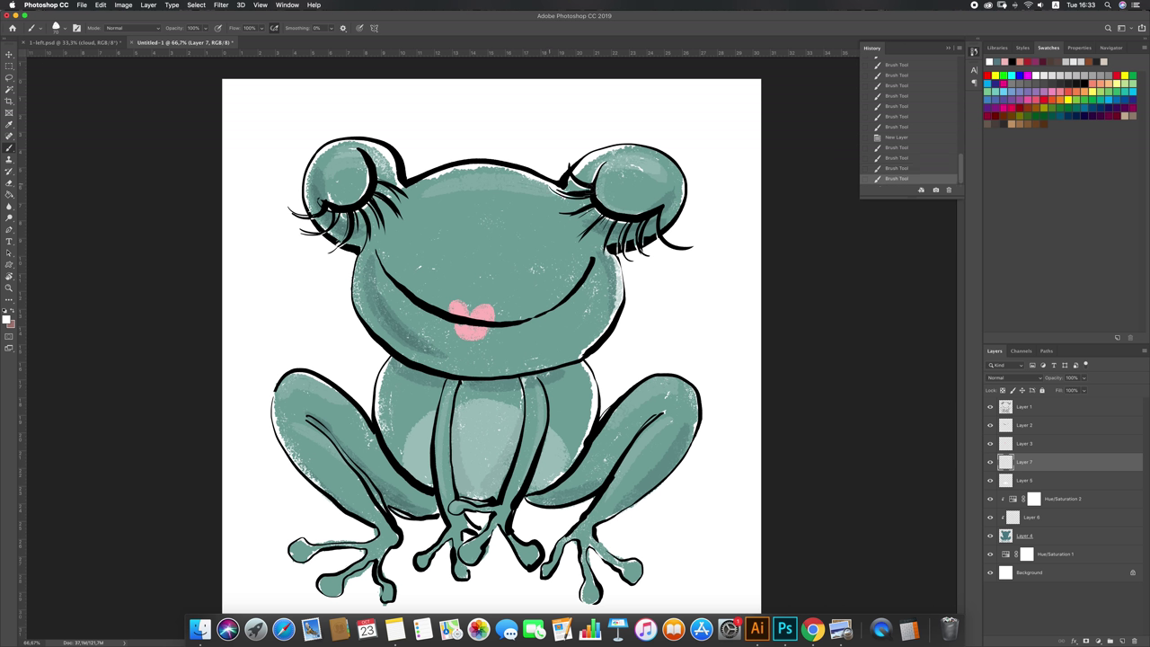
{"action": "key", "text": "super+z"}
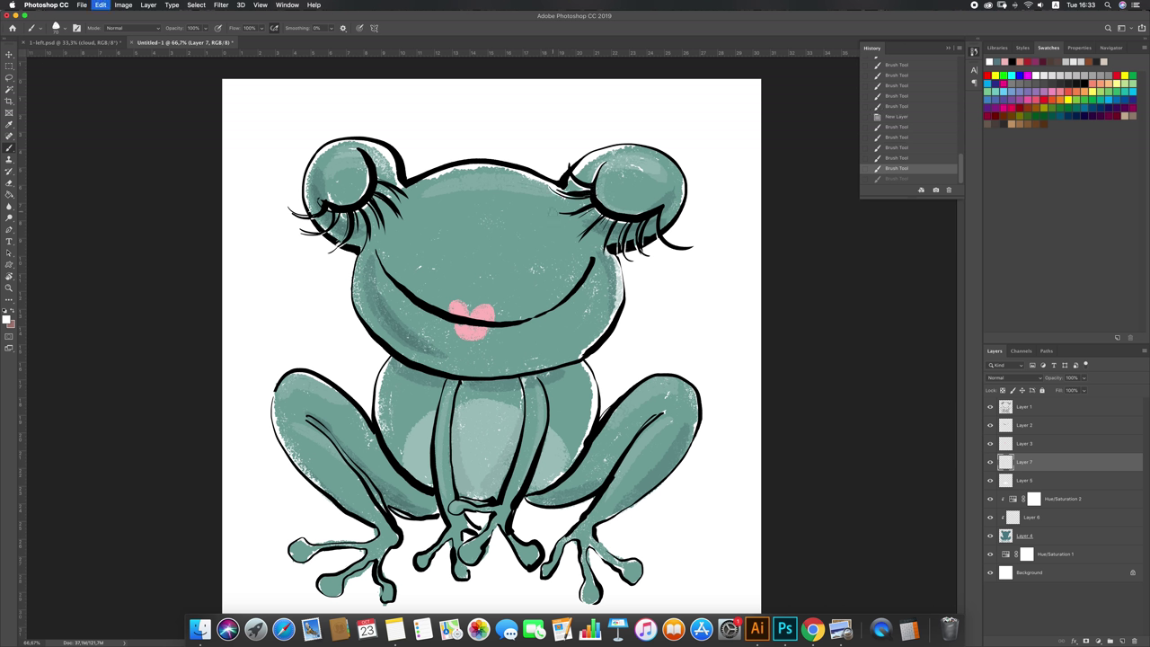
{"action": "key", "text": "super+shift+z"}
Step: Add small white strokes around the right eye's lashes and lower lid, undoing the unwanted ones
{"action": "mouse_move", "coordinate": [556, 211]}
{"action": "left_mouse_down"}
{"action": "mouse_move", "coordinate": [581, 208]}
{"action": "mouse_move", "coordinate": [574, 248]}
{"action": "mouse_move", "coordinate": [586, 235]}
{"action": "left_mouse_up"}
{"action": "key", "text": "super+z"}
{"action": "key", "text": "super+z"}
{"action": "key", "text": "shift+super+z"}
{"action": "mouse_move", "coordinate": [594, 224]}
{"action": "left_mouse_down"}
{"action": "mouse_move", "coordinate": [582, 241]}
{"action": "mouse_move", "coordinate": [620, 249]}
{"action": "left_mouse_up"}
{"action": "key", "text": "super+z"}
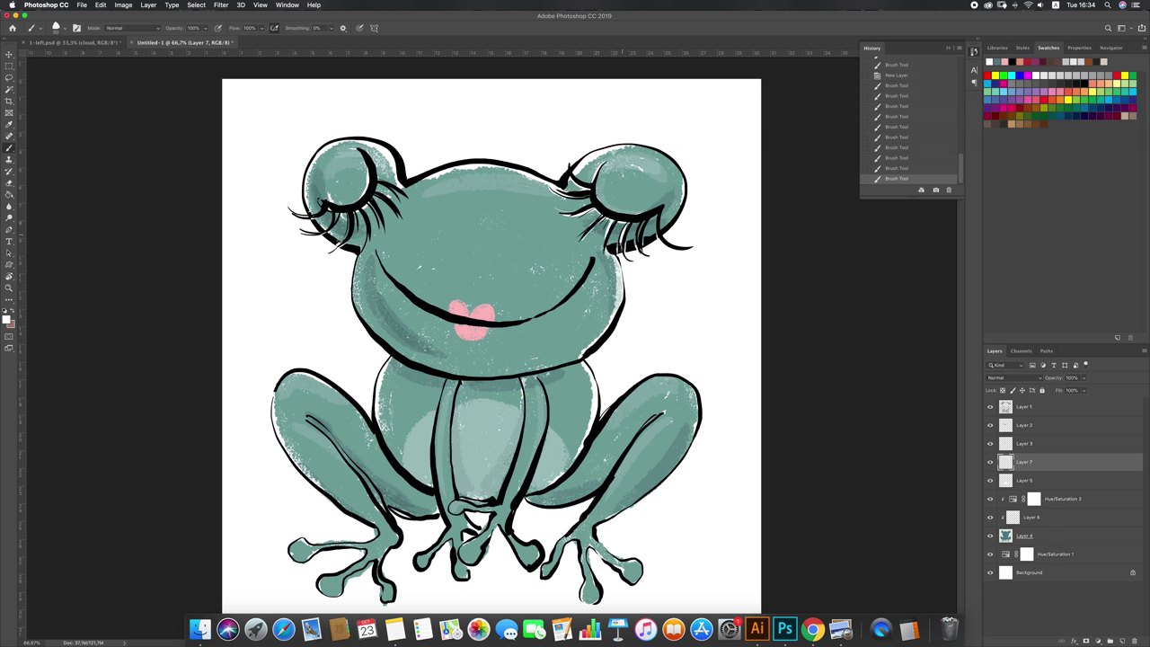
Step: Paint white rim lines inside the right eye's outer edge, undoing the stray last stroke
{"action": "left_click_drag", "start_coordinate": [664, 208], "coordinate": [659, 230]}
{"action": "left_click_drag", "start_coordinate": [675, 180], "coordinate": [661, 230]}
{"action": "mouse_move", "coordinate": [310, 184]}
{"action": "left_mouse_down"}
{"action": "mouse_move", "coordinate": [313, 216]}
{"action": "mouse_move", "coordinate": [441, 320]}
{"action": "mouse_move", "coordinate": [519, 325]}
{"action": "mouse_move", "coordinate": [574, 297]}
{"action": "left_mouse_up"}
{"action": "key", "text": "super+z"}
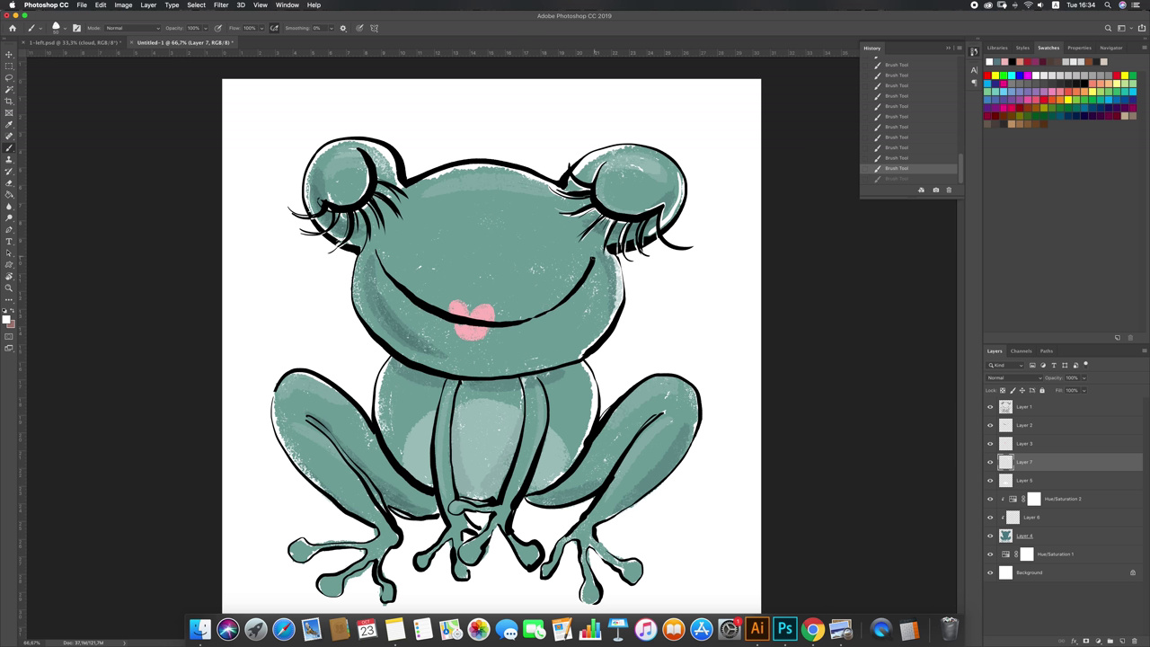
Step: Paint thin white highlights along the mouth line, under the pink lips and along the chin, undoing unwanted strokes
{"action": "mouse_move", "coordinate": [593, 257]}
{"action": "left_mouse_down"}
{"action": "mouse_move", "coordinate": [568, 295]}
{"action": "mouse_move", "coordinate": [520, 322]}
{"action": "left_mouse_up"}
{"action": "key", "text": "super+z"}
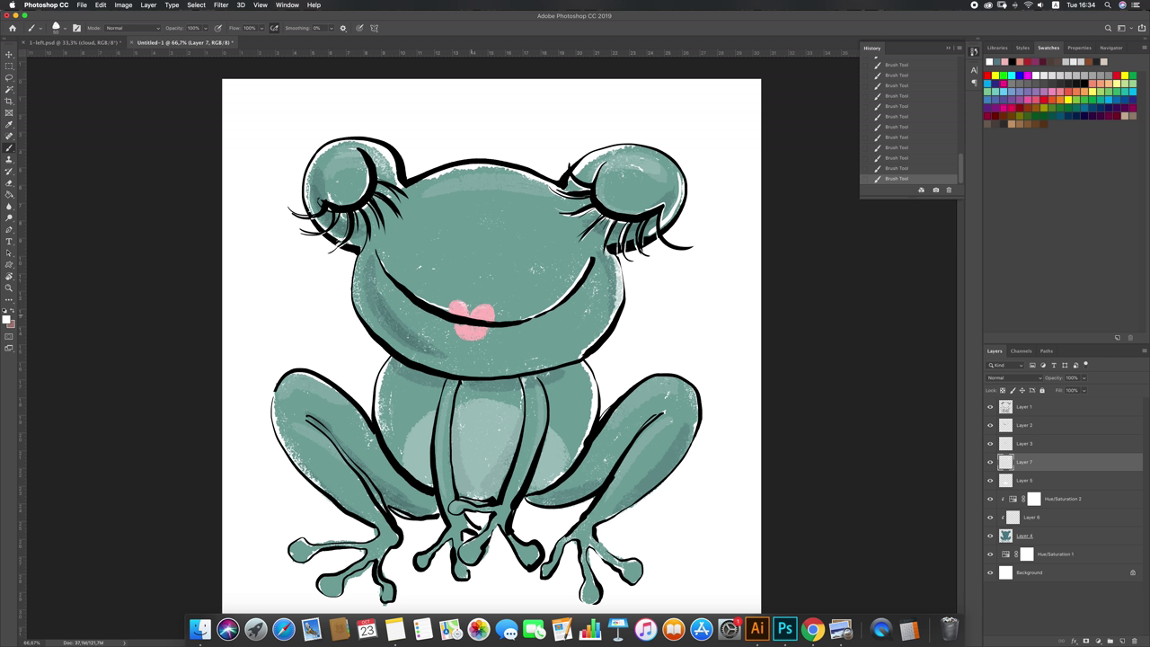
{"action": "left_click_drag", "start_coordinate": [458, 331], "coordinate": [479, 330]}
{"action": "left_click_drag", "start_coordinate": [434, 369], "coordinate": [535, 372]}
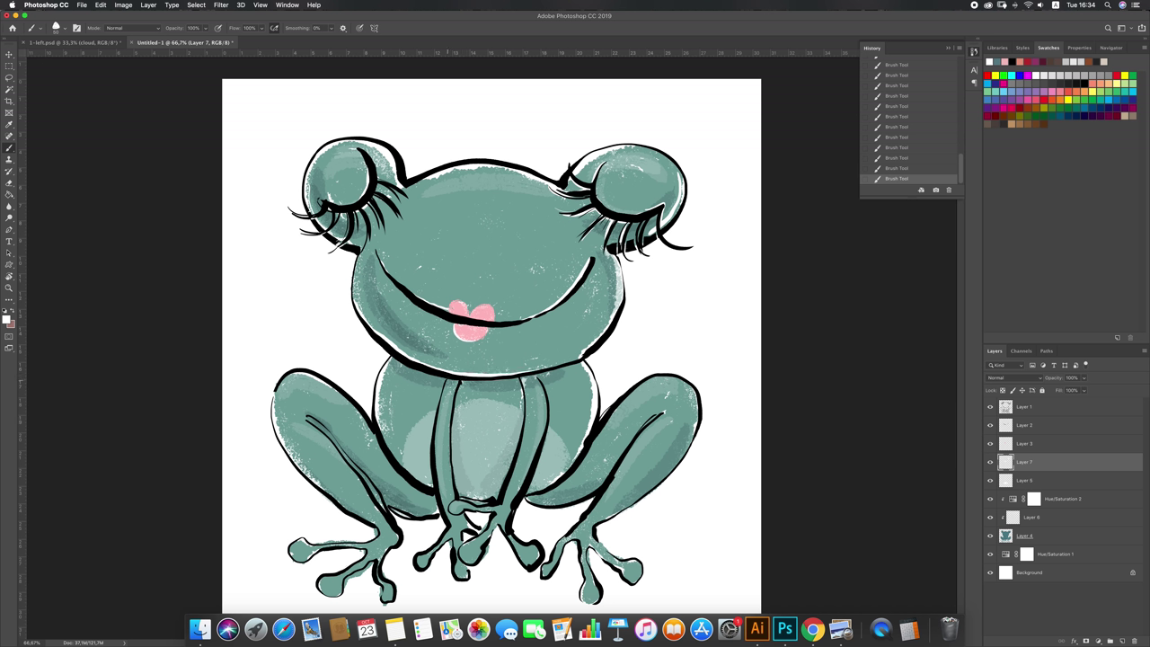
{"action": "key", "text": "super+z"}
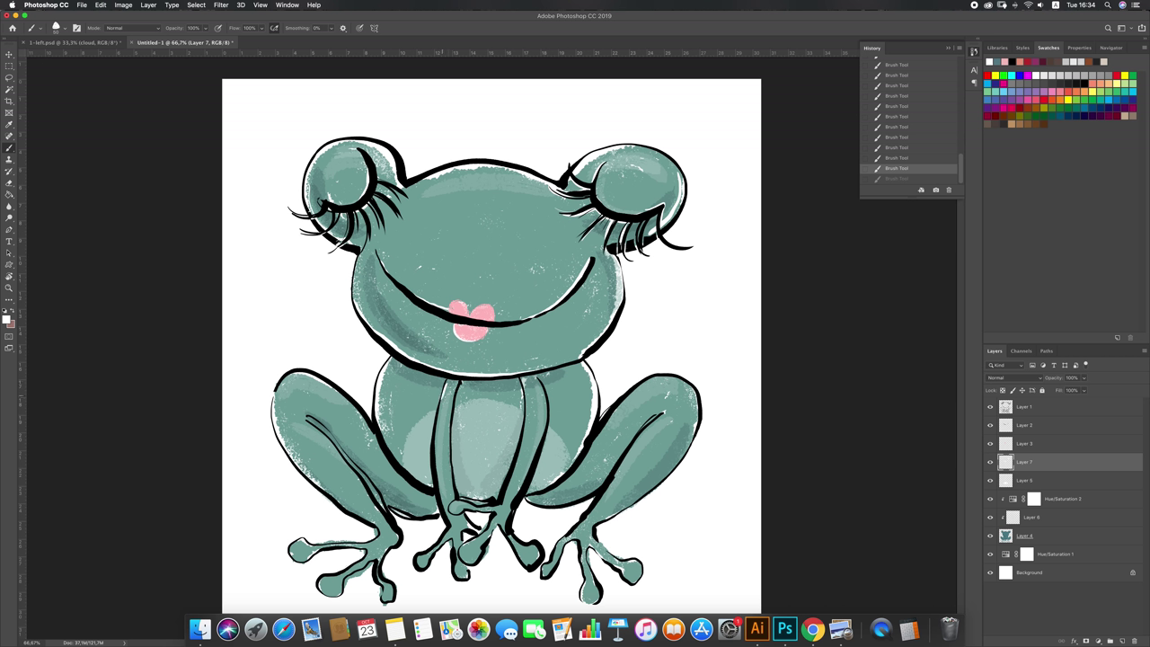
Step: Paint white highlight lines along the front arms and the inner contour lines of both hind legs, undoing an unwanted right arm stroke
{"action": "left_click_drag", "start_coordinate": [435, 419], "coordinate": [445, 514]}
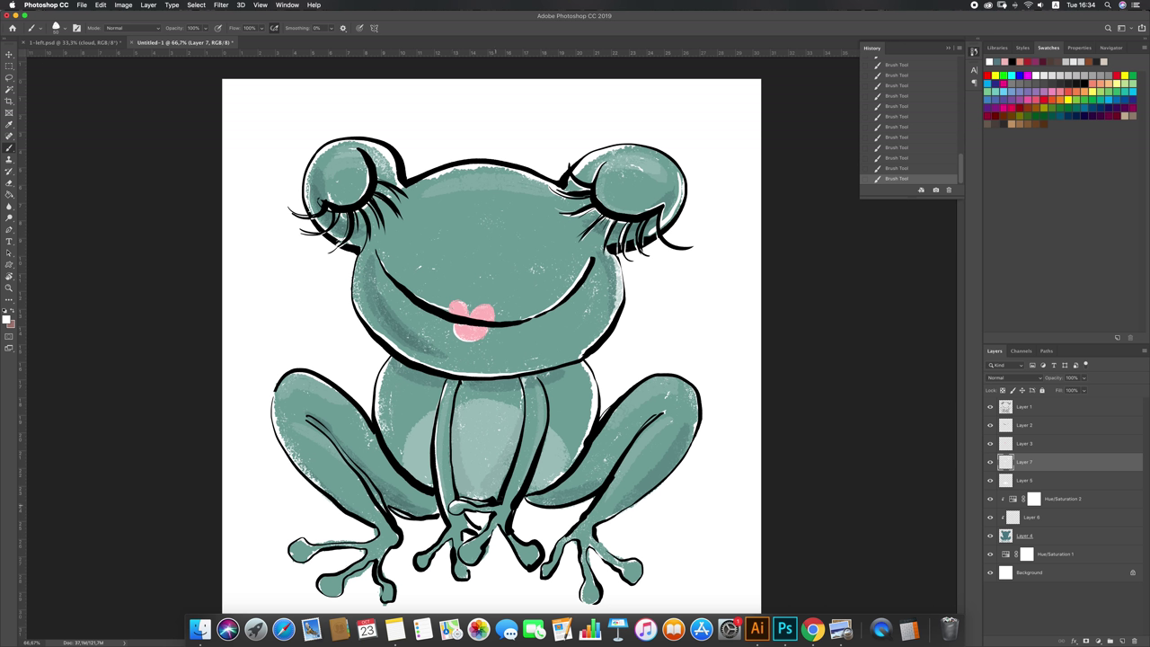
{"action": "left_click_drag", "start_coordinate": [539, 384], "coordinate": [544, 437]}
{"action": "key", "text": "super+z"}
{"action": "left_click_drag", "start_coordinate": [669, 410], "coordinate": [614, 480]}
{"action": "left_click_drag", "start_coordinate": [310, 419], "coordinate": [379, 504]}
{"action": "left_click_drag", "start_coordinate": [310, 425], "coordinate": [381, 505]}
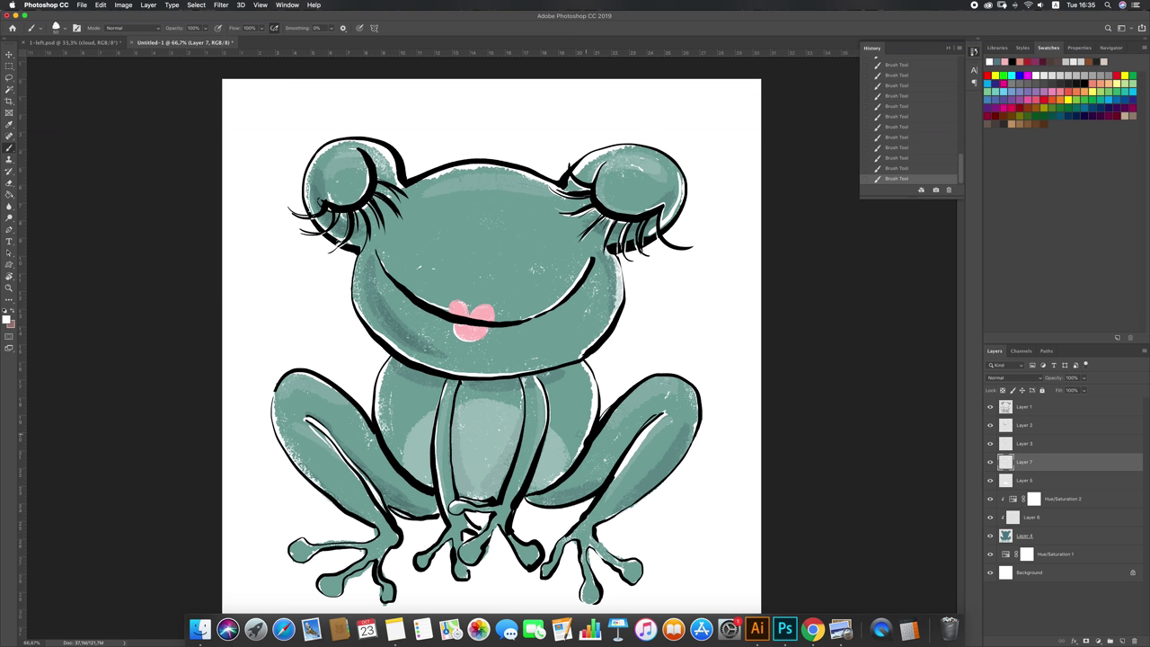
Step: Create a new layer above Hue/Saturation 2 and set the brush mode to Multiply
{"action": "left_click", "coordinate": [1068, 499]}
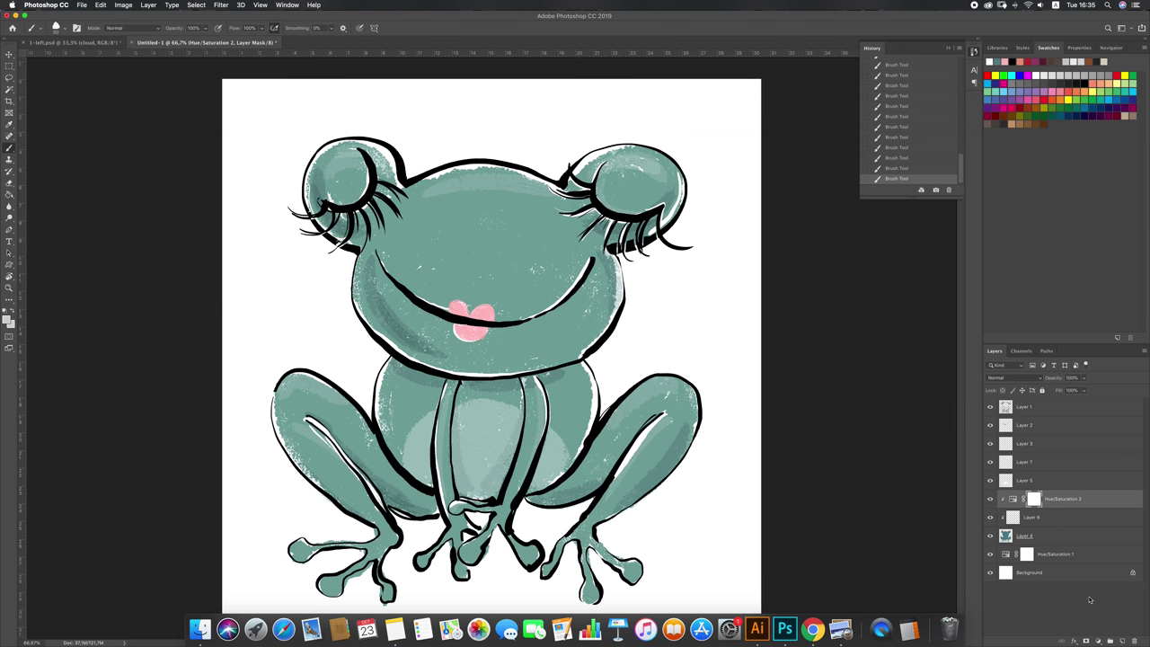
{"action": "left_click", "coordinate": [1123, 641]}
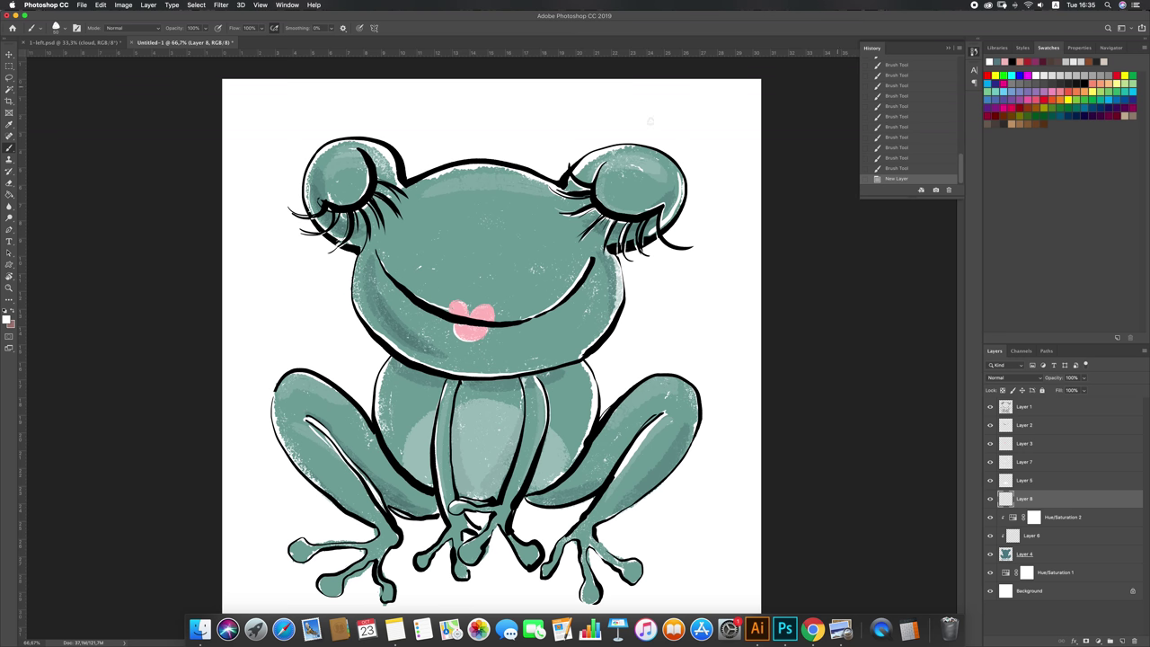
{"action": "left_click", "coordinate": [132, 28]}
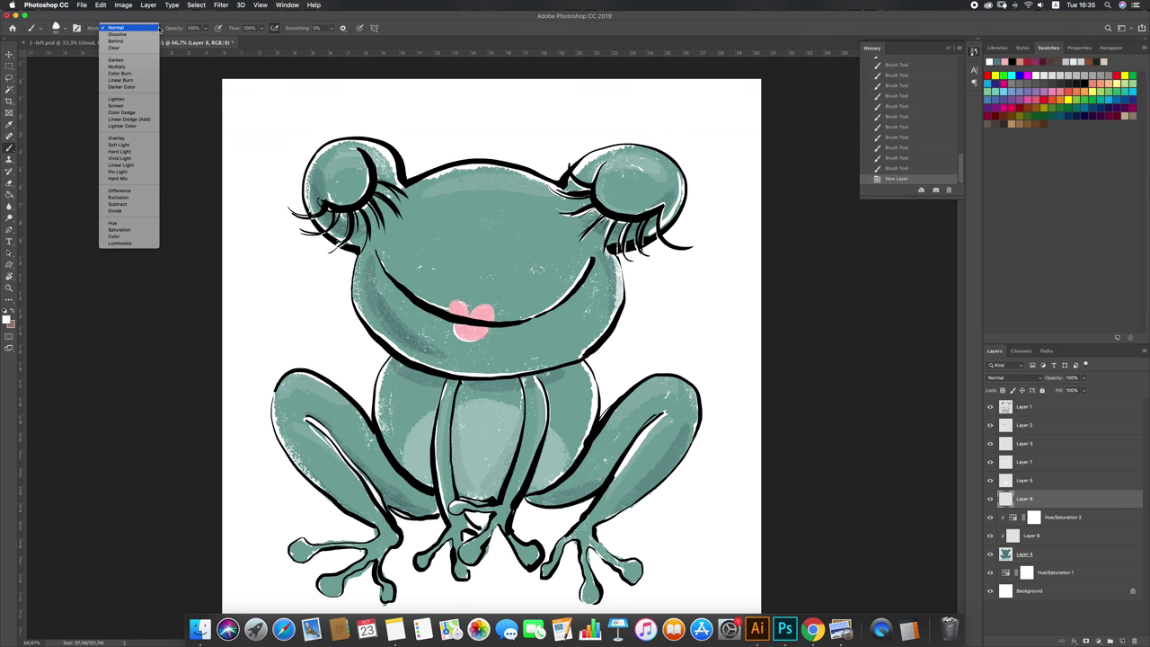
{"action": "left_click", "coordinate": [126, 63]}
Step: Switch back to the textured Copier Rat brush at 14% opacity and set its mode to Multiply
{"action": "right_click", "coordinate": [413, 171]}
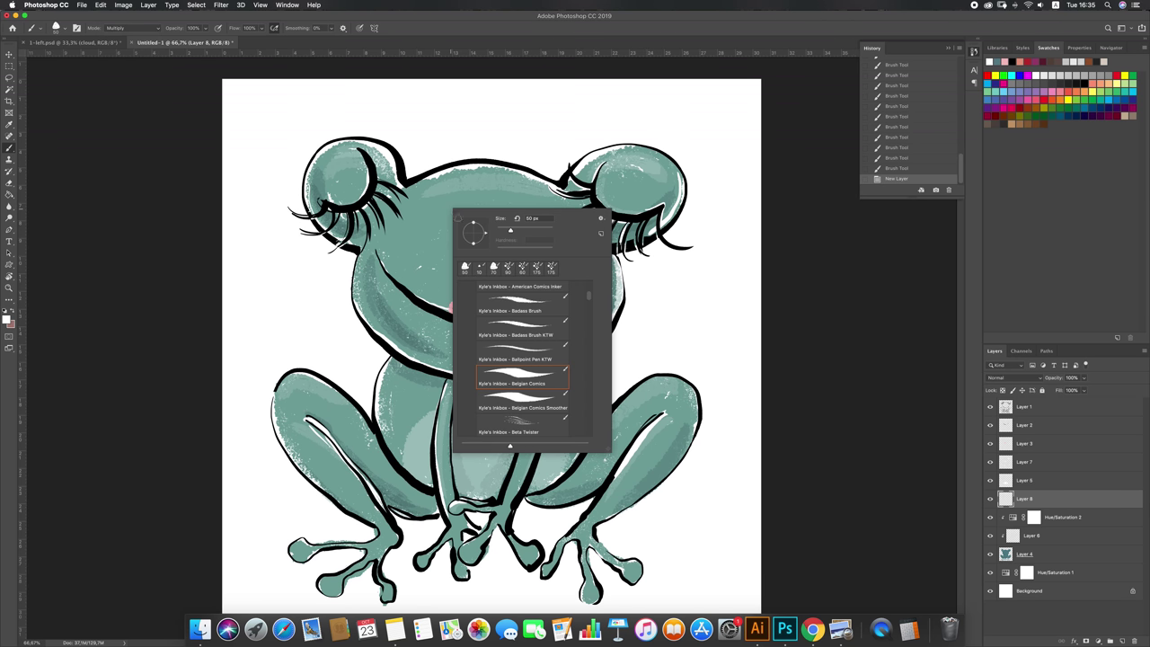
{"action": "double_click", "coordinate": [504, 267]}
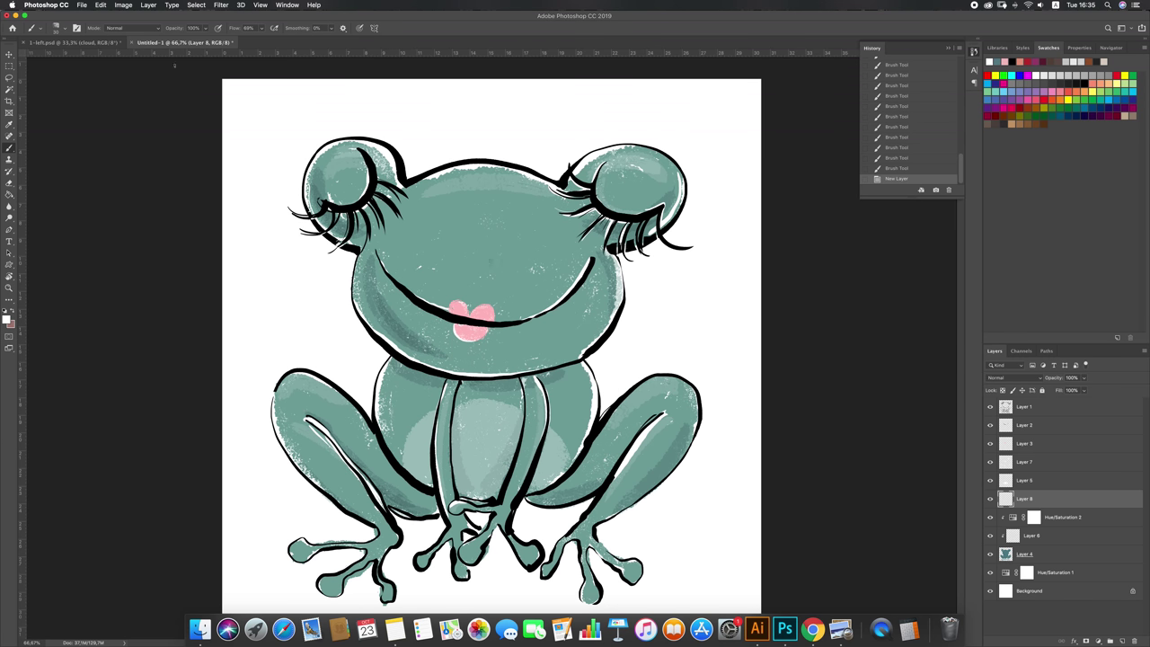
{"action": "right_click", "coordinate": [342, 126]}
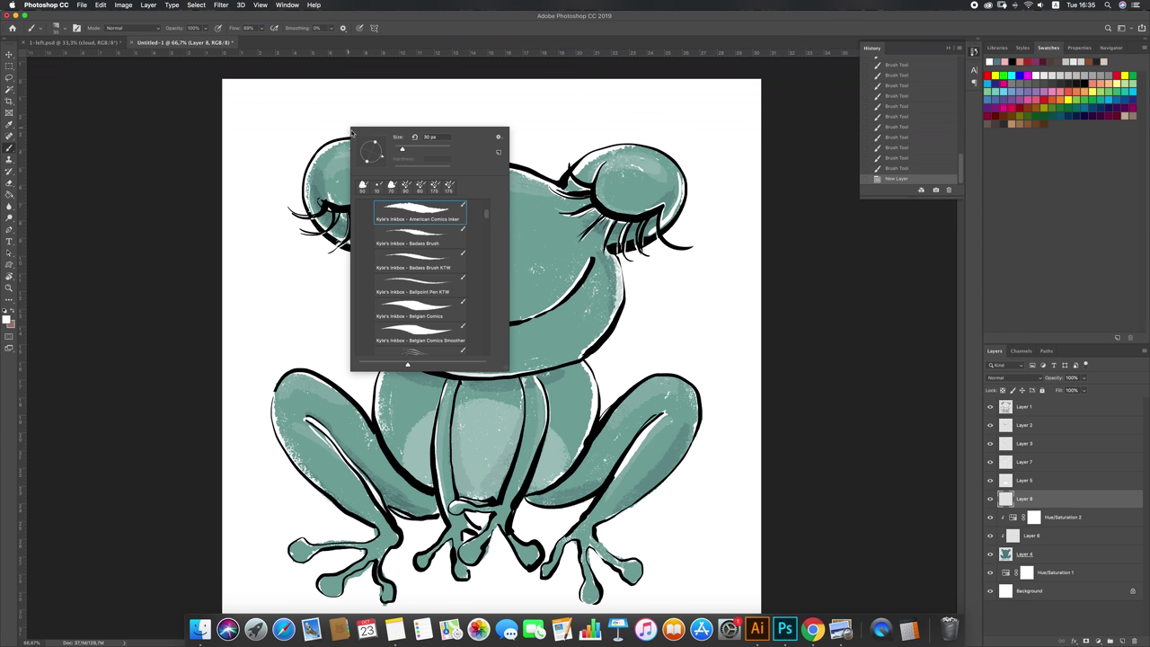
{"action": "double_click", "coordinate": [405, 186]}
{"action": "right_click", "coordinate": [395, 154]}
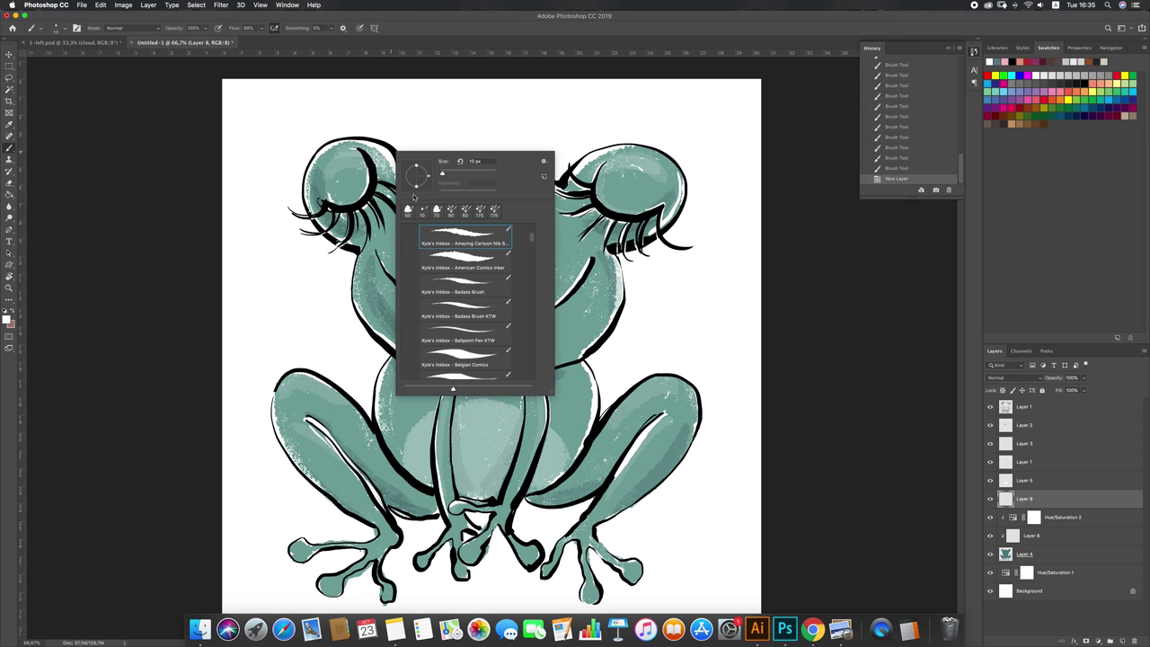
{"action": "left_click", "coordinate": [451, 210]}
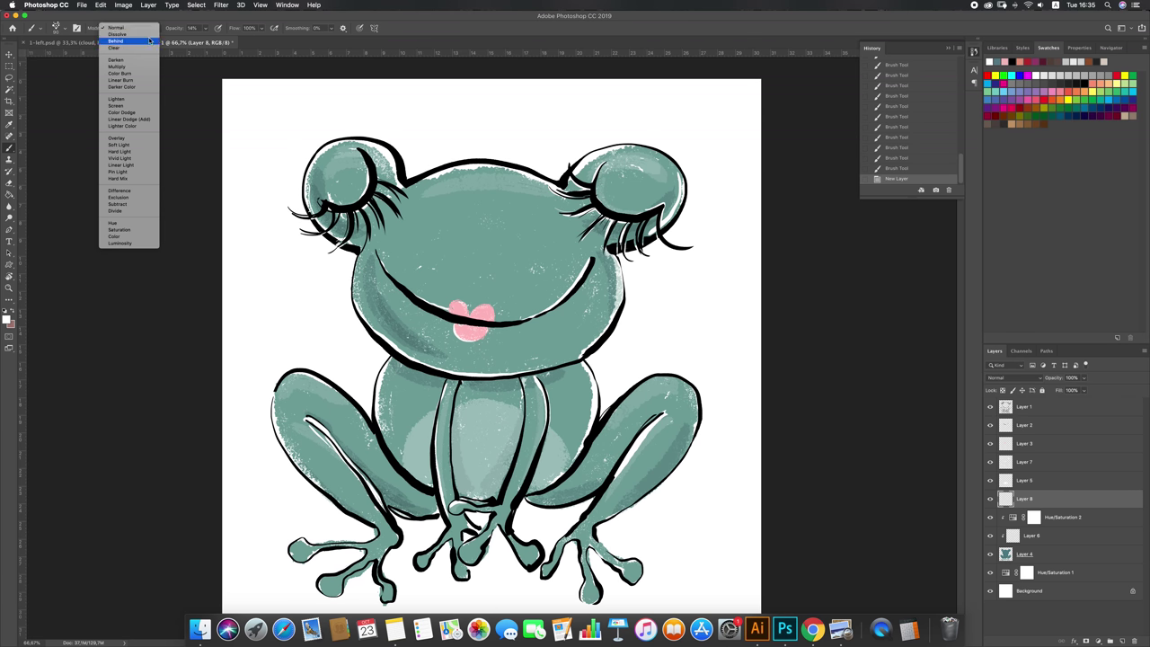
{"action": "key", "text": "Escape"}
{"action": "key", "text": "shift+alt+m"}
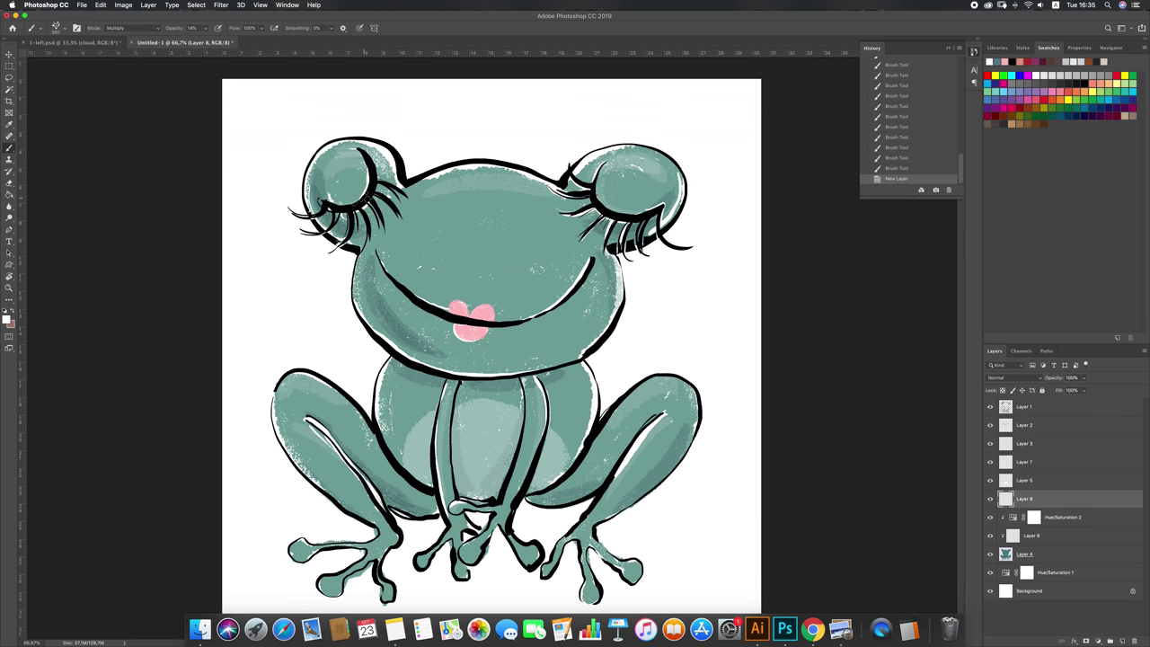
Step: Paint a faint shadow on the left eye, undoing the first stroke and switching the foreground colour to teal
{"action": "left_click_drag", "start_coordinate": [332, 188], "coordinate": [346, 217]}
{"action": "key", "text": "super+z"}
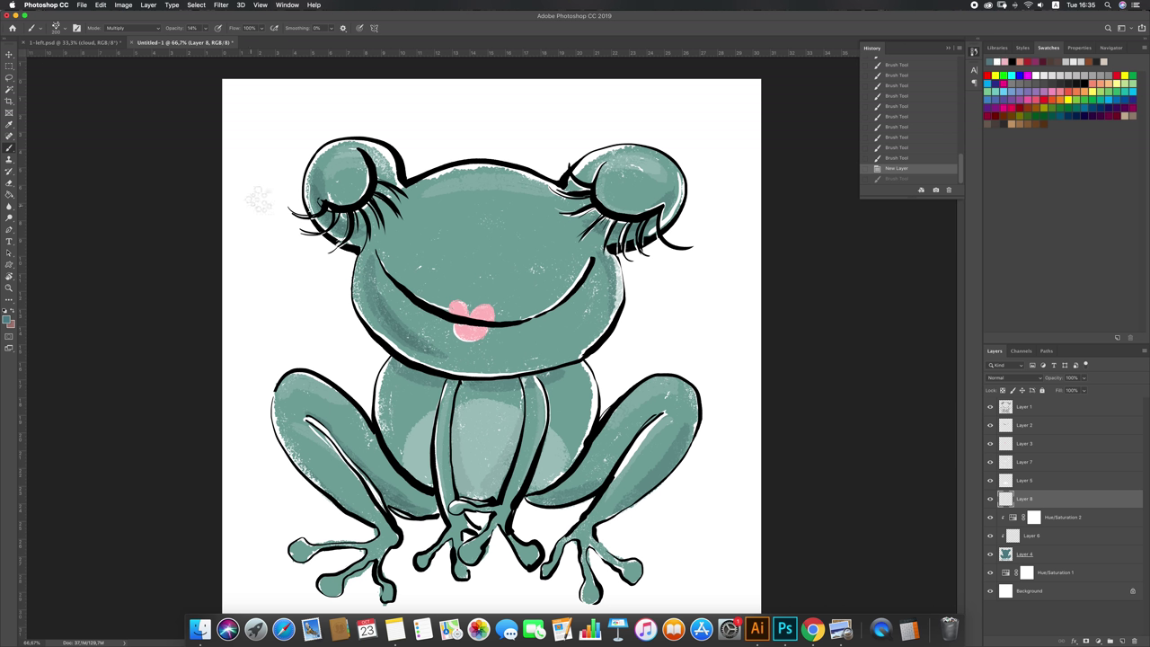
{"action": "key", "text": "shift+super+z"}
{"action": "key", "text": "shift+super+z"}
Step: Set the brush to 100% opacity and Normal mode, and paint a teal shadow on the left eye
{"action": "left_click", "coordinate": [206, 28]}
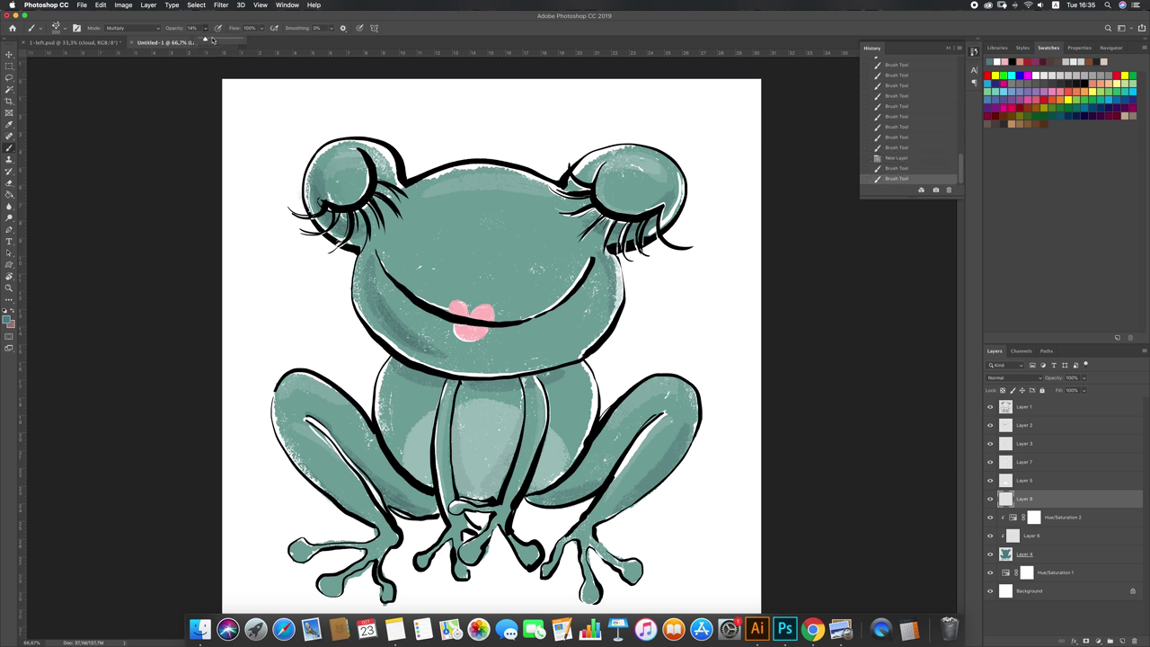
{"action": "left_click_drag", "start_coordinate": [207, 38], "coordinate": [254, 41]}
{"action": "left_click", "coordinate": [160, 28]}
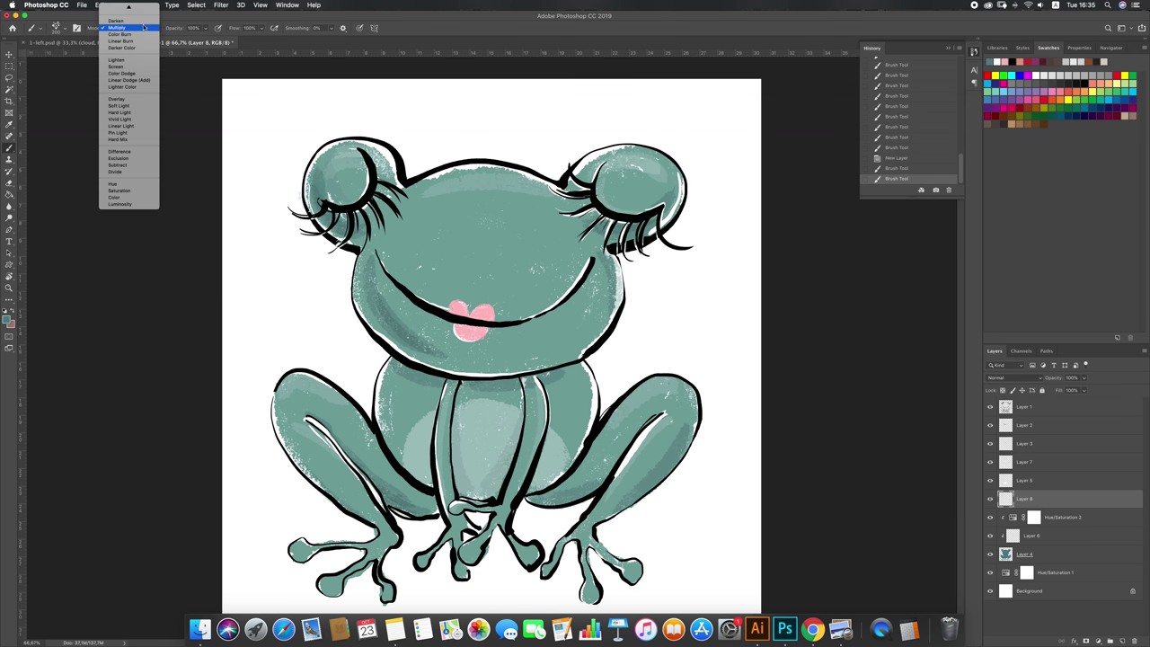
{"action": "left_click", "coordinate": [126, 13]}
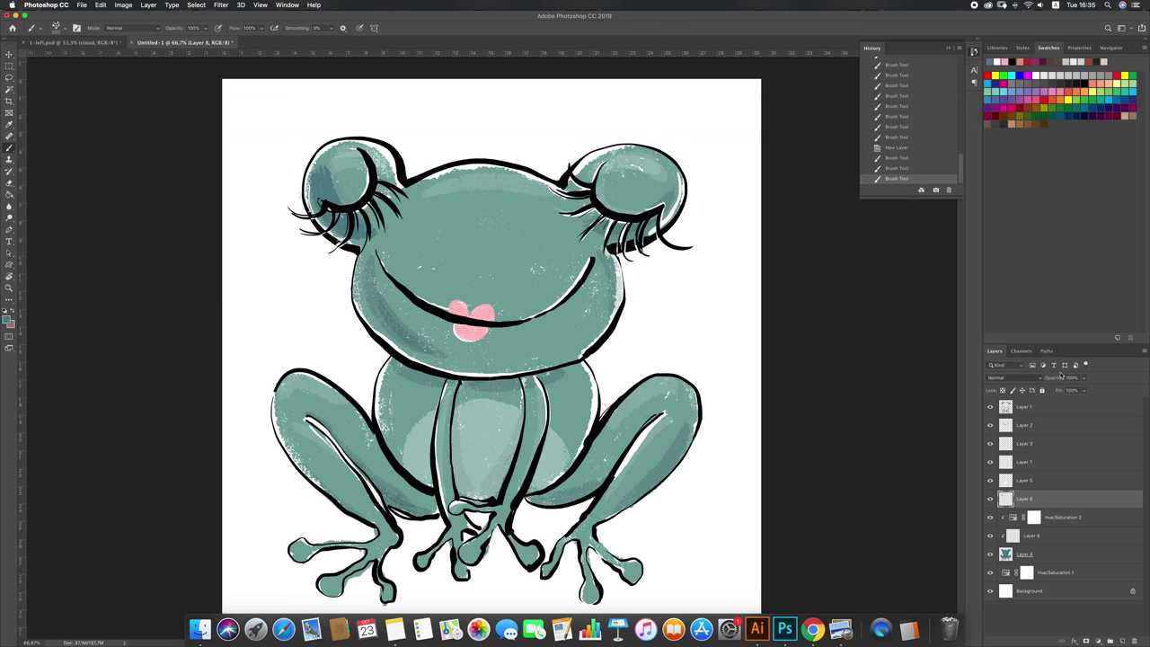
Step: Set Layer 8's blending mode to Multiply and lower its opacity to roughly 30%
{"action": "left_click", "coordinate": [1009, 377]}
{"action": "left_click", "coordinate": [1023, 405]}
{"action": "left_click", "coordinate": [1084, 378]}
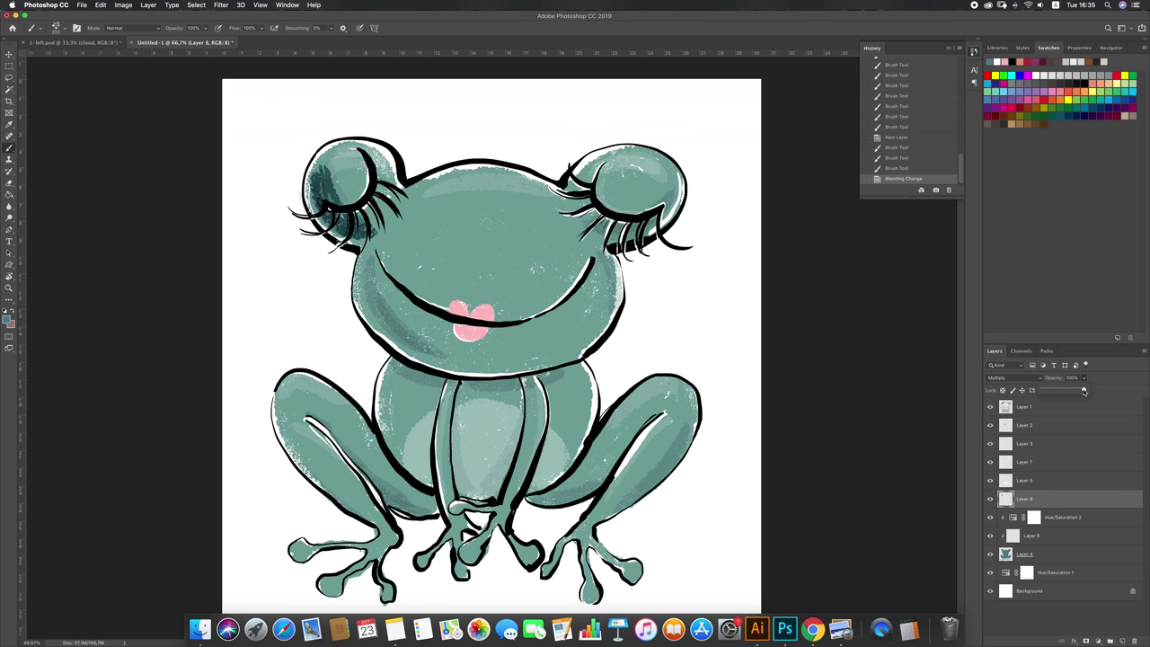
{"action": "left_click_drag", "start_coordinate": [1085, 391], "coordinate": [1053, 389]}
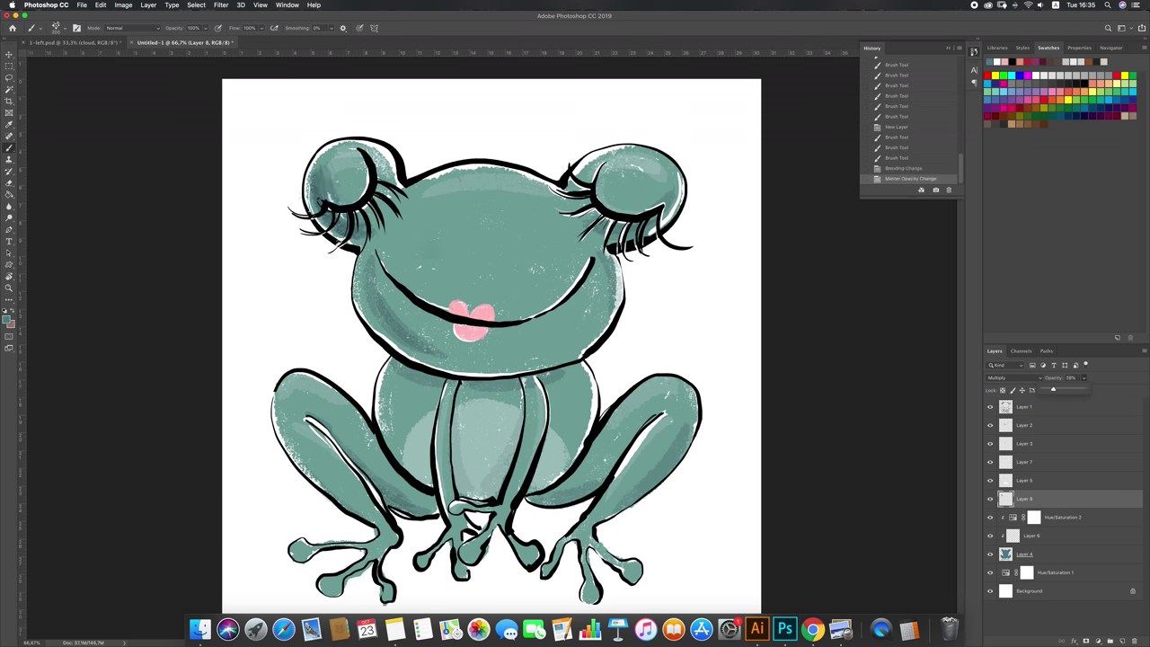
Step: Paint teal shadows down the left side of the face and along the chin with a larger brush
{"action": "left_click", "coordinate": [379, 245]}
{"action": "key", "text": "bracketright"}
{"action": "mouse_move", "coordinate": [380, 244]}
{"action": "left_mouse_down"}
{"action": "mouse_move", "coordinate": [381, 278]}
{"action": "mouse_move", "coordinate": [407, 316]}
{"action": "mouse_move", "coordinate": [441, 335]}
{"action": "mouse_move", "coordinate": [531, 358]}
{"action": "mouse_move", "coordinate": [598, 342]}
{"action": "left_mouse_up"}
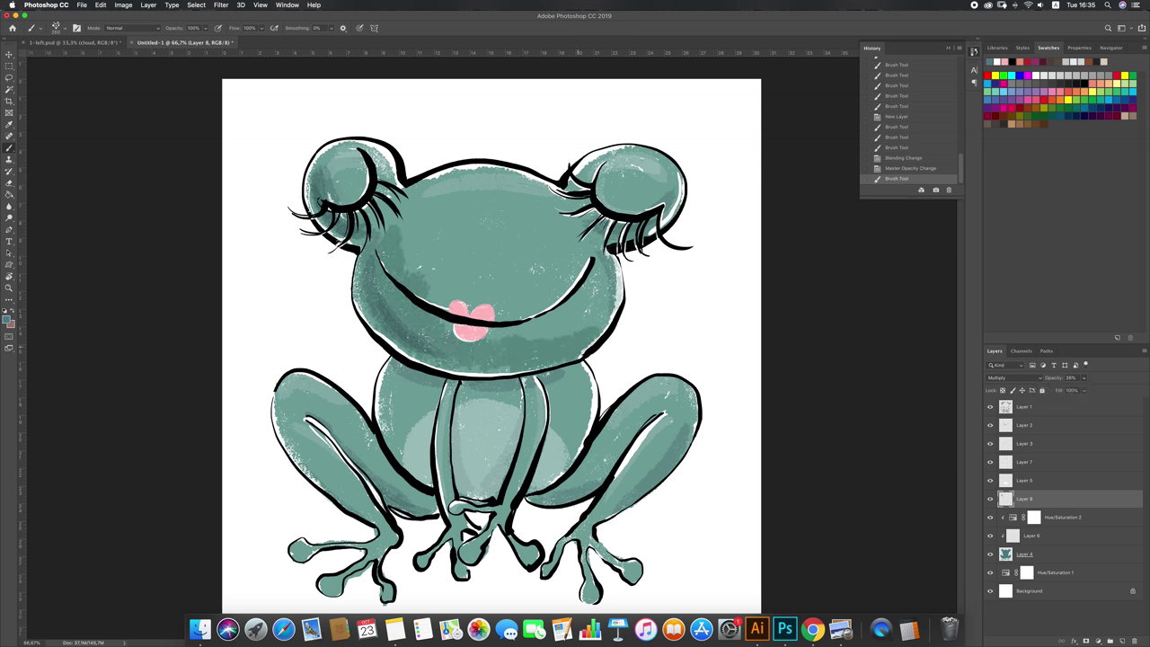
Step: Paint faint shadows beside the right eye and across the forehead, lowering Layer 8's opacity to 9%
{"action": "left_click_drag", "start_coordinate": [583, 214], "coordinate": [606, 240]}
{"action": "left_click", "coordinate": [1083, 377]}
{"action": "left_click_drag", "start_coordinate": [1082, 390], "coordinate": [1076, 391]}
{"action": "left_click", "coordinate": [521, 192]}
{"action": "mouse_move", "coordinate": [521, 191]}
{"action": "left_mouse_down"}
{"action": "mouse_move", "coordinate": [466, 190]}
{"action": "mouse_move", "coordinate": [539, 193]}
{"action": "left_mouse_up"}
{"action": "key", "text": "super+z"}
{"action": "left_click_drag", "start_coordinate": [465, 171], "coordinate": [448, 176]}
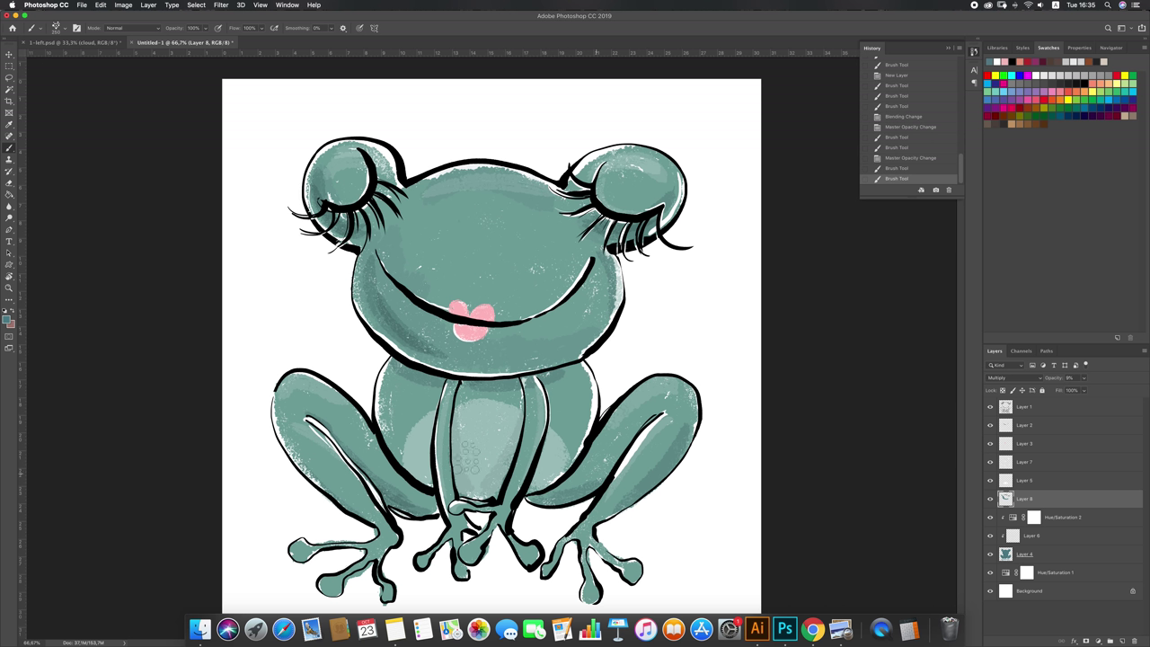
Step: Paint shadows on the frog's left and right thighs and set Layer 8's opacity to 17%
{"action": "left_click_drag", "start_coordinate": [384, 440], "coordinate": [433, 491]}
{"action": "mouse_move", "coordinate": [544, 475]}
{"action": "left_mouse_down"}
{"action": "mouse_move", "coordinate": [613, 458]}
{"action": "mouse_move", "coordinate": [603, 443]}
{"action": "mouse_move", "coordinate": [640, 430]}
{"action": "left_mouse_up"}
{"action": "left_click_drag", "start_coordinate": [629, 467], "coordinate": [676, 428]}
{"action": "left_click", "coordinate": [1085, 378]}
{"action": "left_click_drag", "start_coordinate": [1083, 391], "coordinate": [1089, 393]}
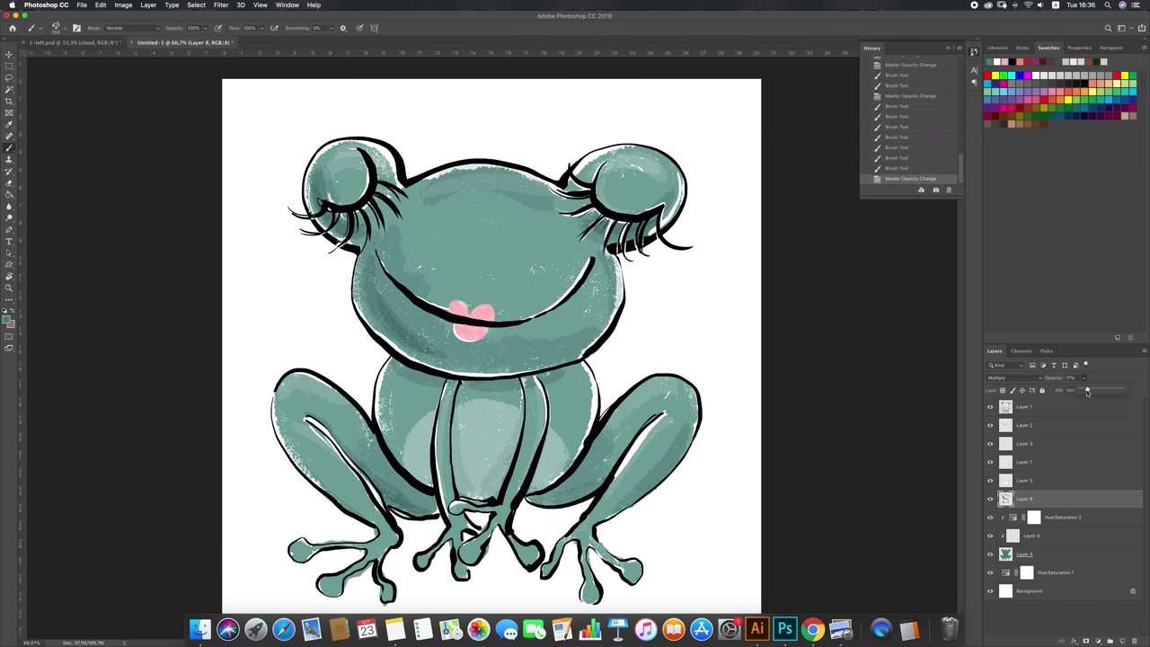
Step: Erase excess shadow from the right side of the forehead and add a shadow stroke to the right thigh
{"action": "key", "text": "e"}
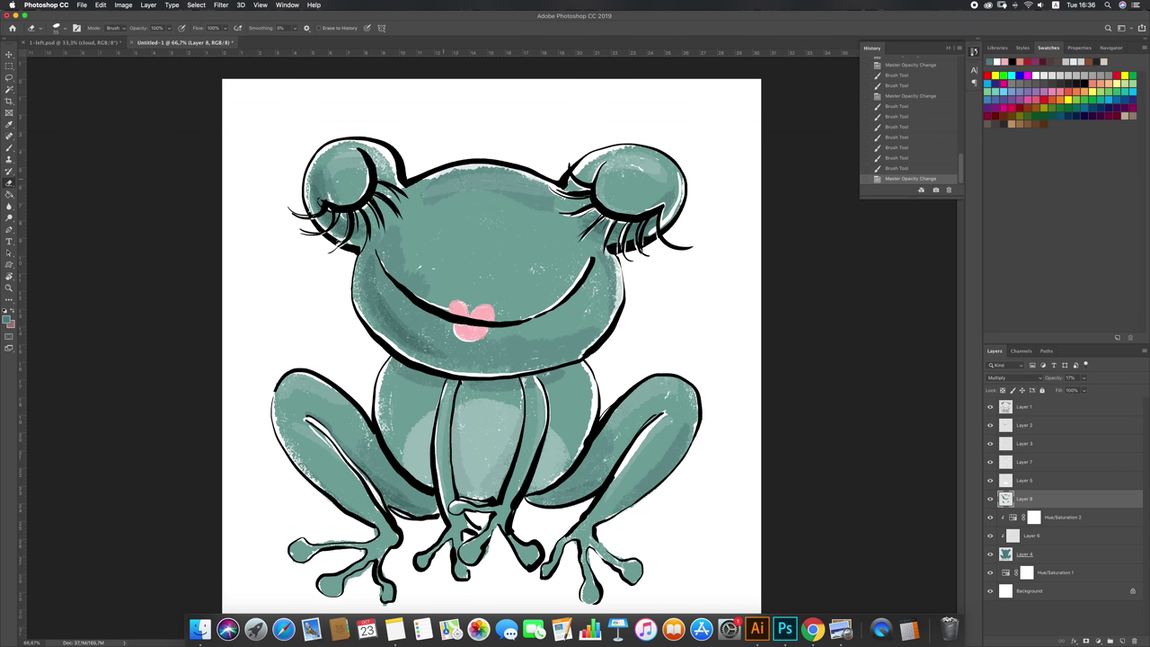
{"action": "mouse_move", "coordinate": [507, 180]}
{"action": "left_mouse_down"}
{"action": "mouse_move", "coordinate": [538, 191]}
{"action": "mouse_move", "coordinate": [543, 212]}
{"action": "left_mouse_up"}
{"action": "key", "text": "b"}
{"action": "left_click_drag", "start_coordinate": [634, 416], "coordinate": [620, 460]}
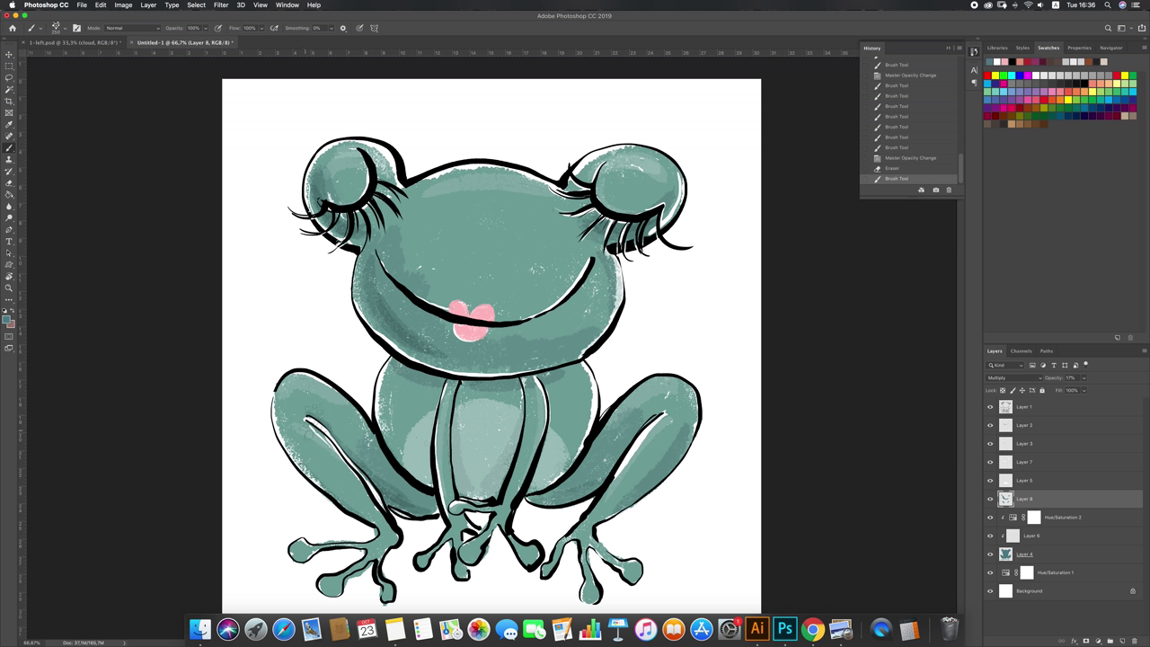
Step: Paint textured shadows on the lower left leg, the body under the chin, the belly and the front arms
{"action": "left_click_drag", "start_coordinate": [385, 473], "coordinate": [410, 518]}
{"action": "left_click_drag", "start_coordinate": [431, 382], "coordinate": [407, 384]}
{"action": "left_click_drag", "start_coordinate": [474, 396], "coordinate": [505, 377]}
{"action": "mouse_move", "coordinate": [500, 417]}
{"action": "left_mouse_down"}
{"action": "mouse_move", "coordinate": [477, 462]}
{"action": "mouse_move", "coordinate": [486, 475]}
{"action": "mouse_move", "coordinate": [471, 413]}
{"action": "mouse_move", "coordinate": [483, 471]}
{"action": "mouse_move", "coordinate": [504, 417]}
{"action": "mouse_move", "coordinate": [494, 482]}
{"action": "left_mouse_up"}
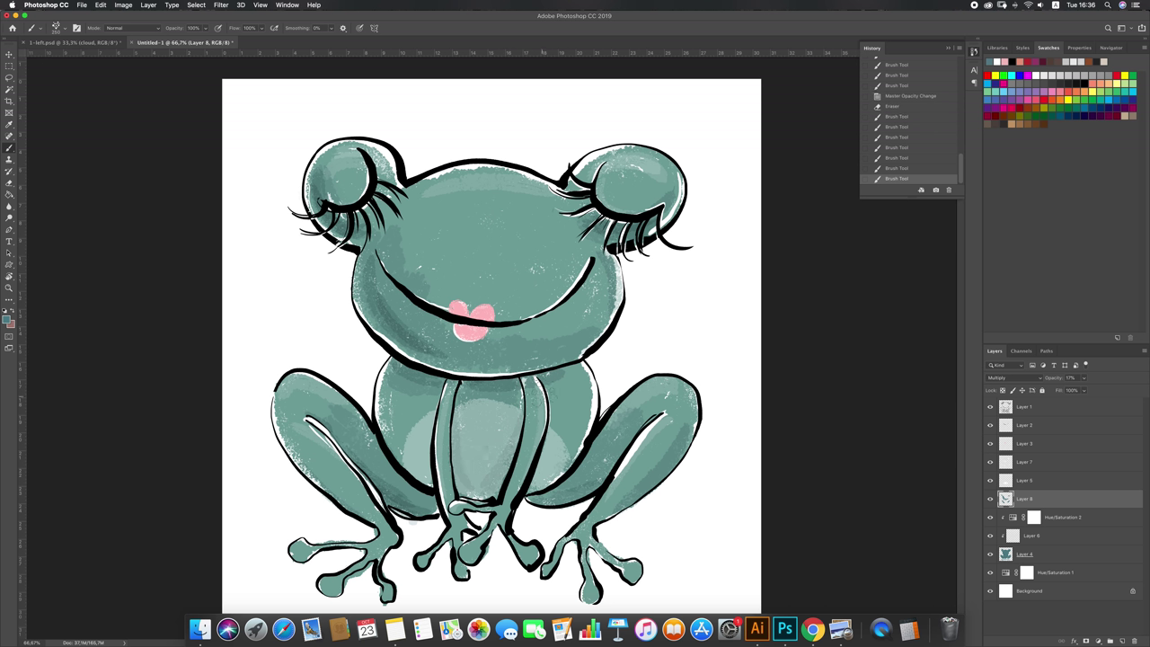
{"action": "mouse_move", "coordinate": [550, 377]}
{"action": "left_mouse_down"}
{"action": "mouse_move", "coordinate": [560, 419]}
{"action": "mouse_move", "coordinate": [581, 370]}
{"action": "left_mouse_up"}
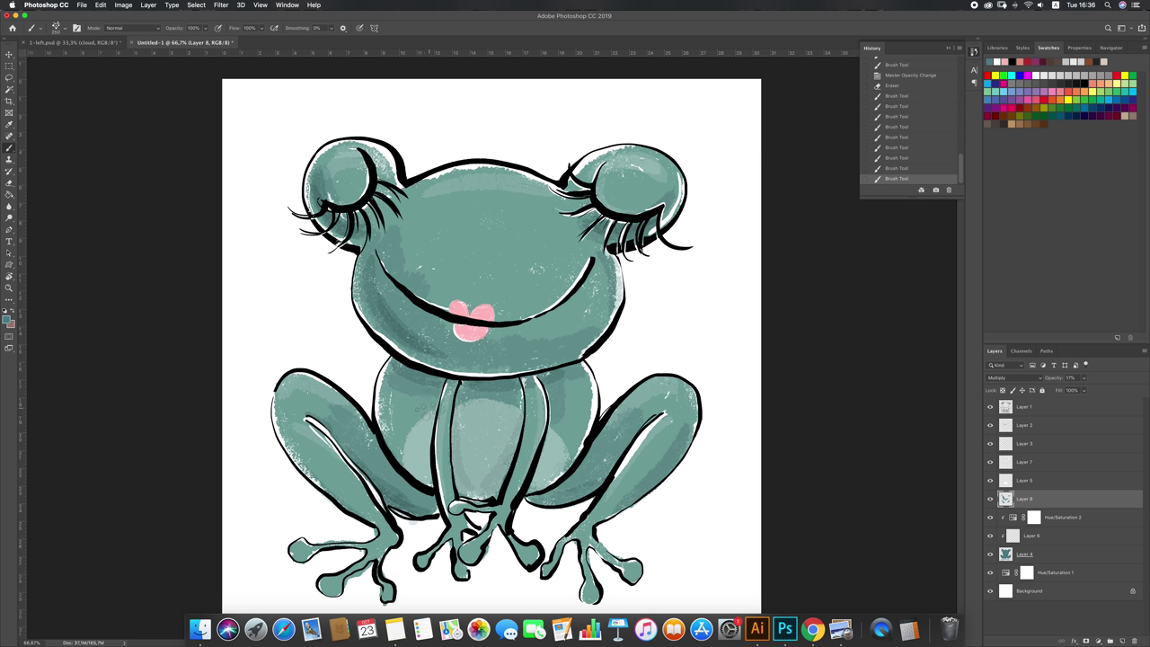
{"action": "left_click_drag", "start_coordinate": [439, 398], "coordinate": [440, 506]}
{"action": "left_click_drag", "start_coordinate": [434, 455], "coordinate": [470, 465]}
{"action": "mouse_move", "coordinate": [534, 490]}
{"action": "left_mouse_down"}
{"action": "mouse_move", "coordinate": [580, 496]}
{"action": "mouse_move", "coordinate": [560, 491]}
{"action": "left_mouse_up"}
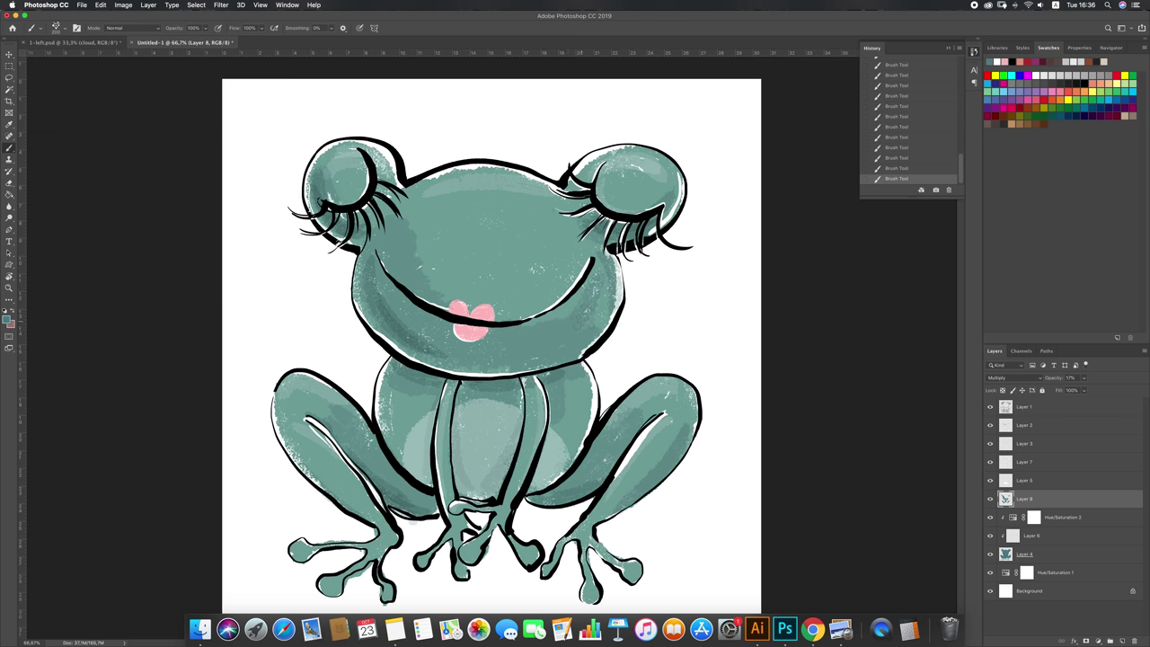
Step: Soften the shadows on the forehead and above the mouth with the Kyle's Eraser - Gradual tip
{"action": "key", "text": "e"}
{"action": "right_click", "coordinate": [500, 304]}
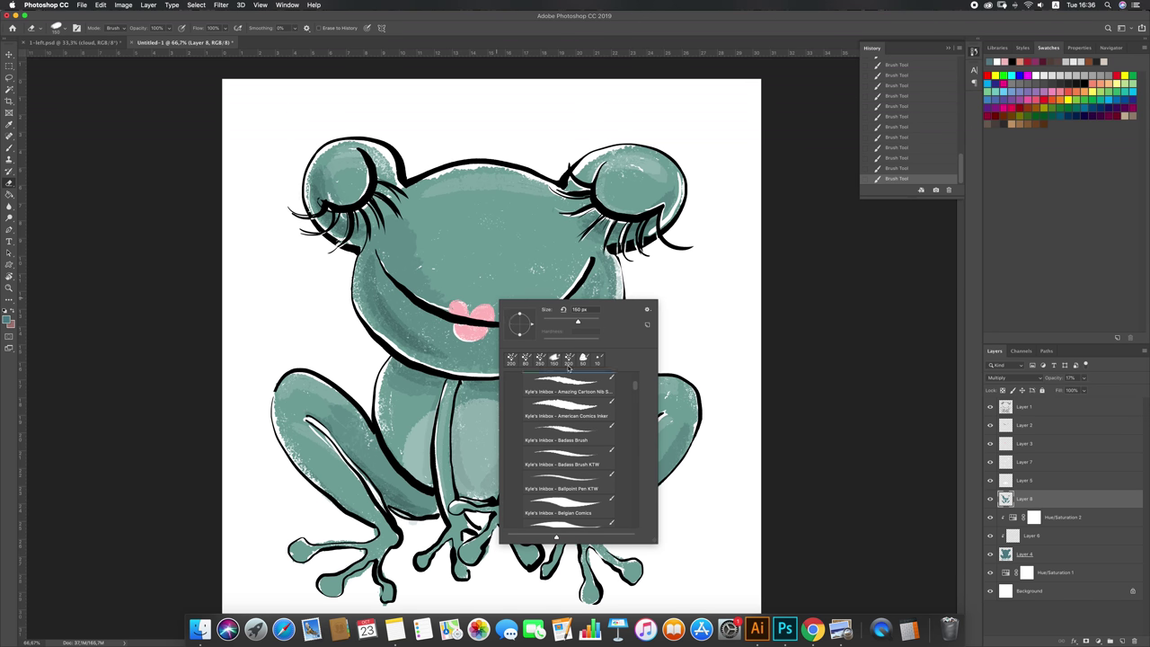
{"action": "scroll", "coordinate": [548, 418], "scroll_direction": "up", "scroll_amount": 5}
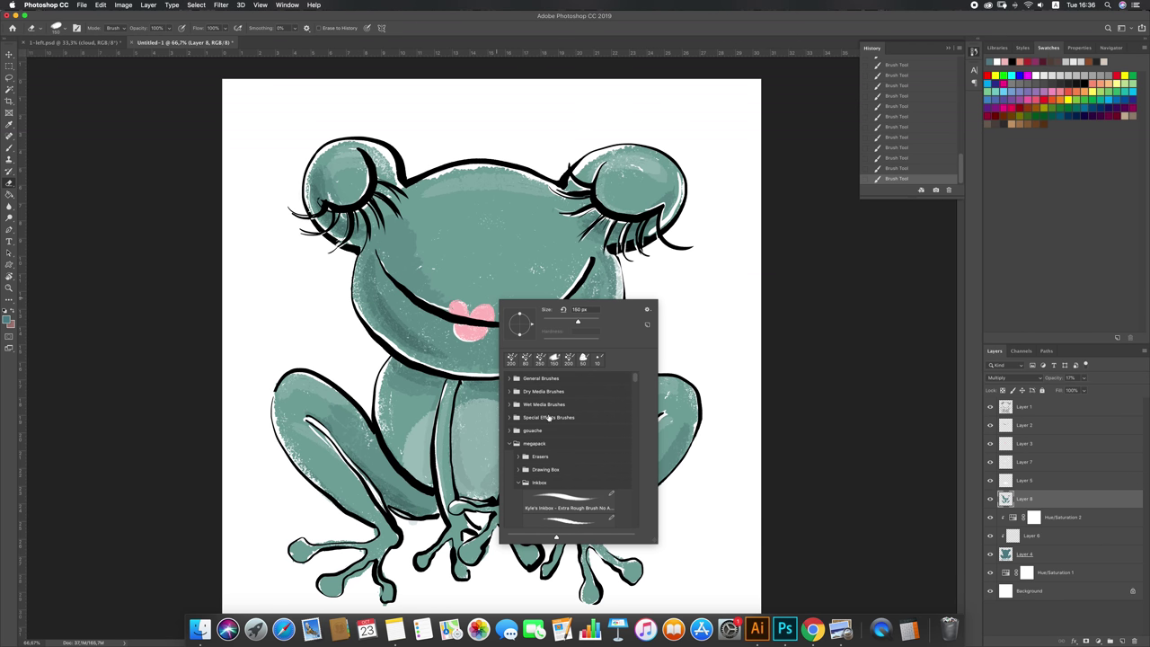
{"action": "left_click", "coordinate": [518, 457]}
{"action": "double_click", "coordinate": [540, 518]}
{"action": "left_click", "coordinate": [405, 242]}
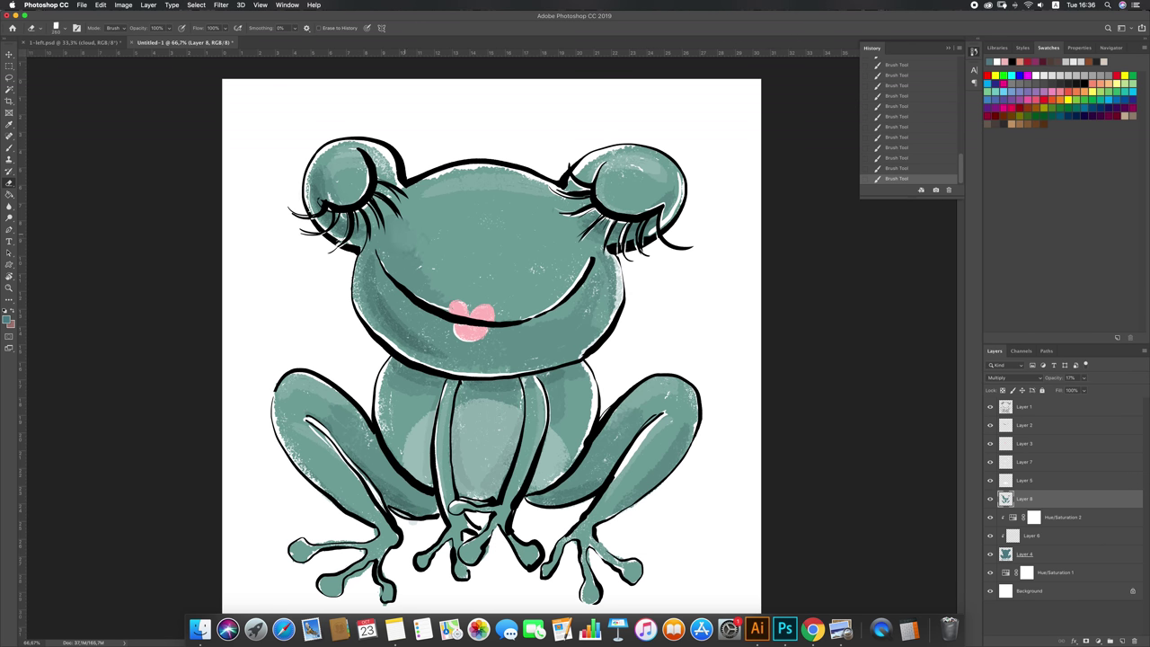
{"action": "key", "text": "super+z"}
{"action": "key", "text": "super+shift+z"}
{"action": "left_click_drag", "start_coordinate": [471, 310], "coordinate": [459, 292]}
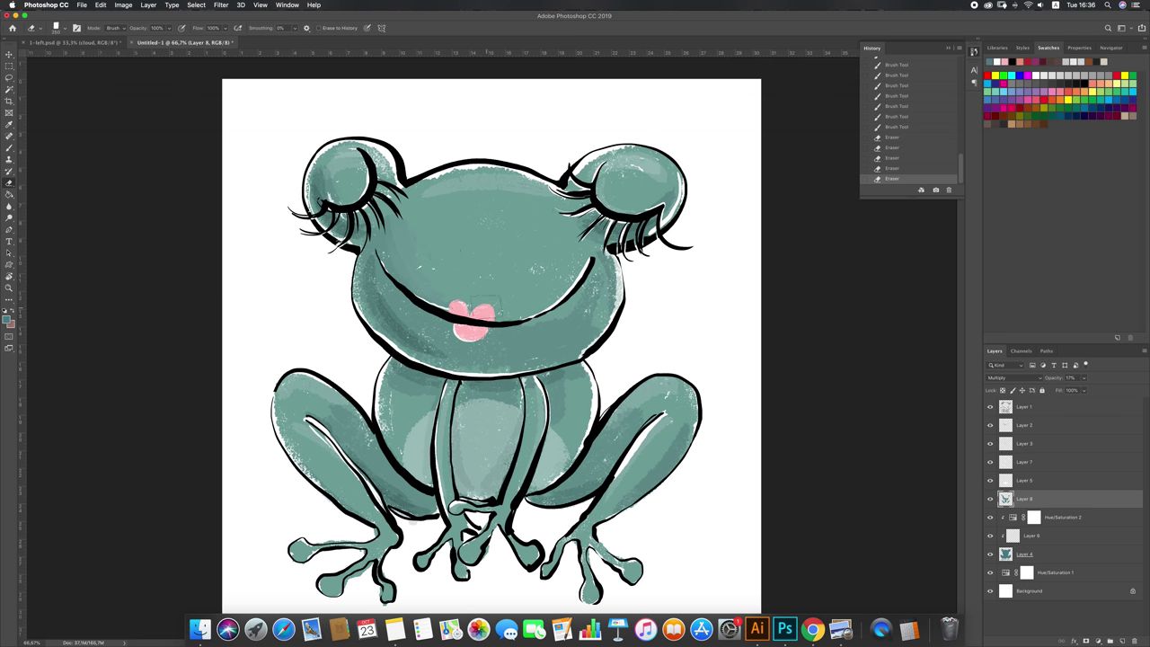
Step: Add a new layer above Layer 1 and choose the Hexagon Glitter 1 tip from the Glitter Brushes
{"action": "left_click", "coordinate": [1063, 408]}
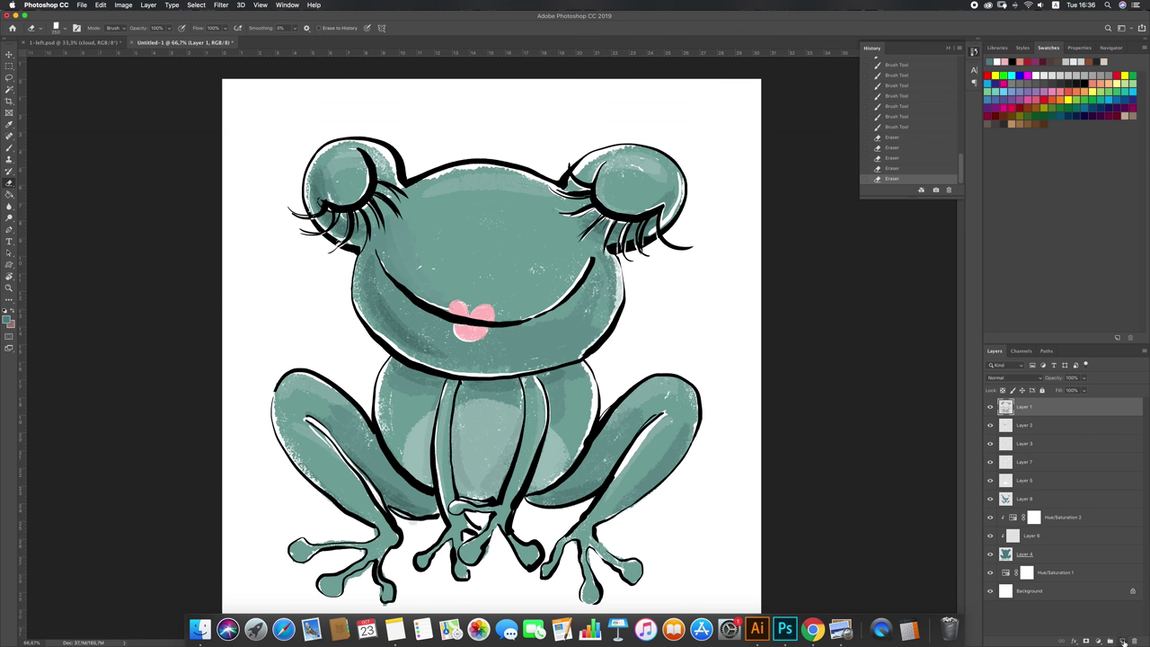
{"action": "left_click", "coordinate": [1121, 640]}
{"action": "right_click", "coordinate": [632, 327]}
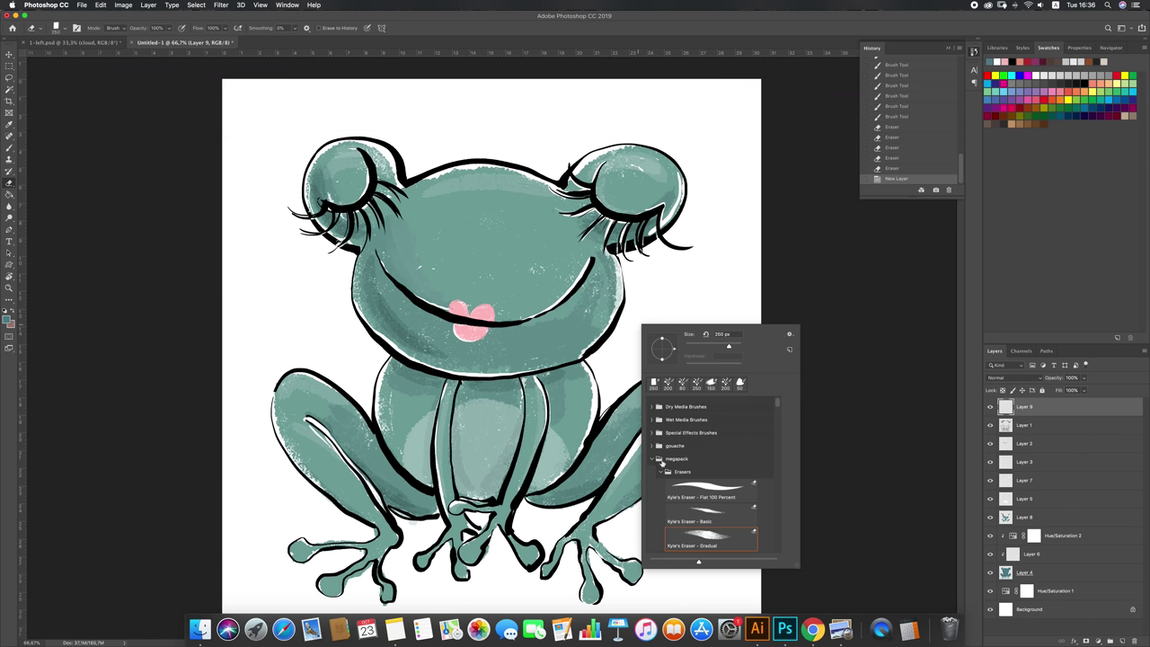
{"action": "left_click", "coordinate": [651, 460]}
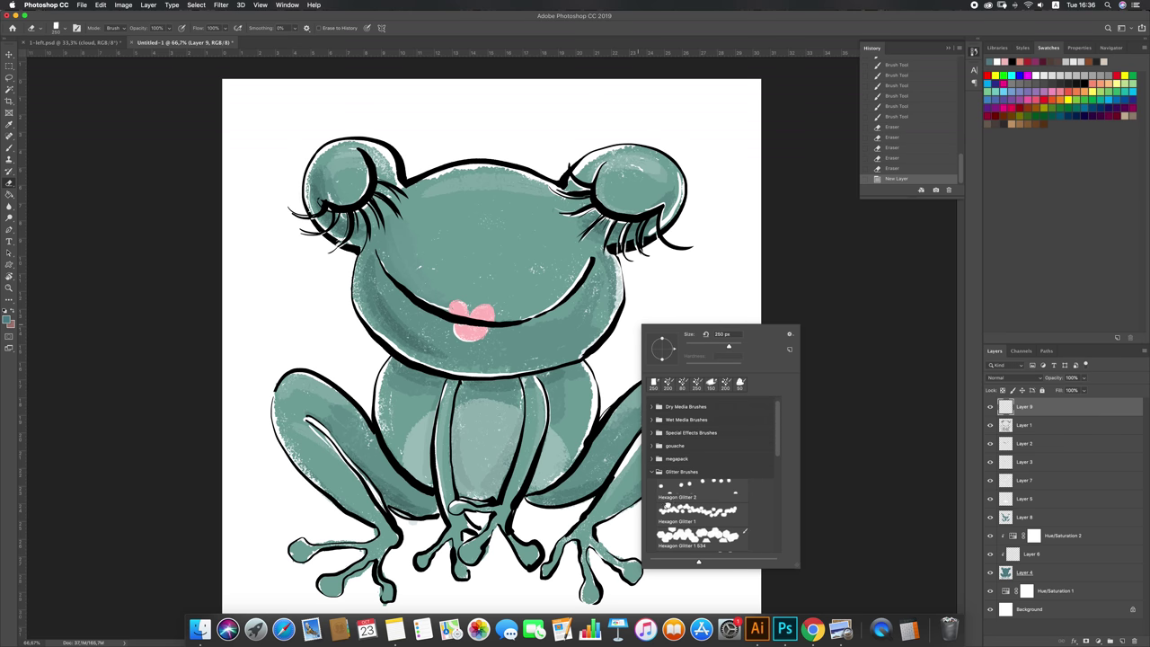
{"action": "double_click", "coordinate": [670, 507]}
Step: Apply the gold glitter layer style to Layer 9
{"action": "left_click", "coordinate": [994, 48]}
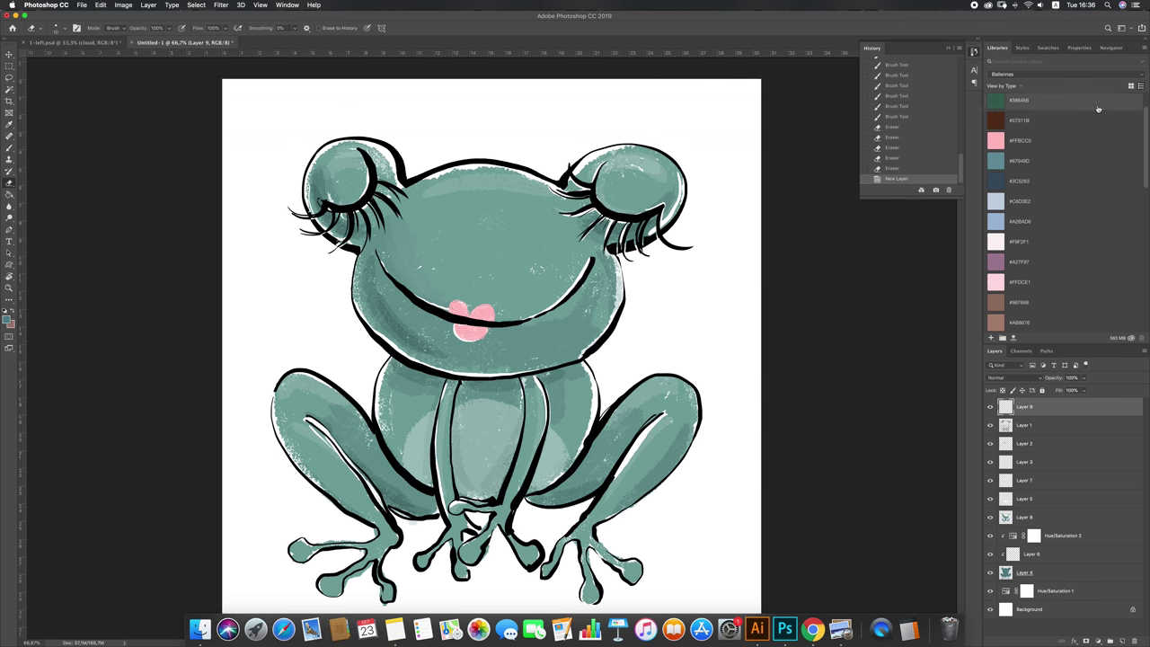
{"action": "left_click", "coordinate": [1023, 48]}
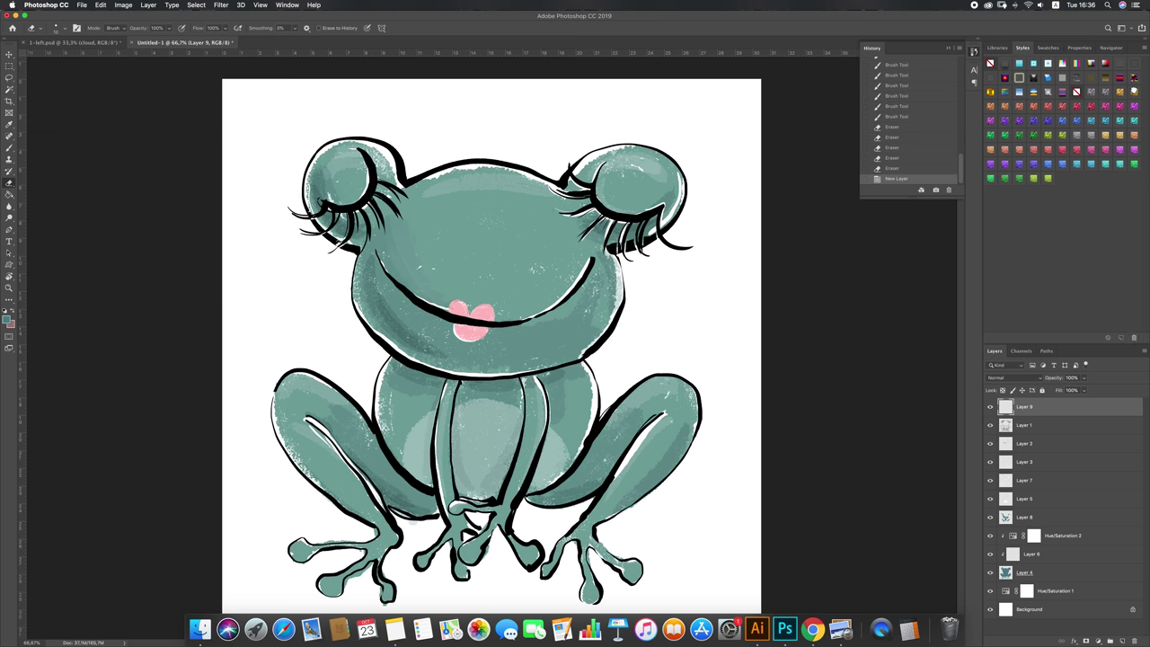
{"action": "left_click", "coordinate": [1135, 92]}
{"action": "left_click", "coordinate": [1134, 93]}
{"action": "key", "text": "bracketright"}
{"action": "key", "text": "bracketright"}
{"action": "key", "text": "bracketright"}
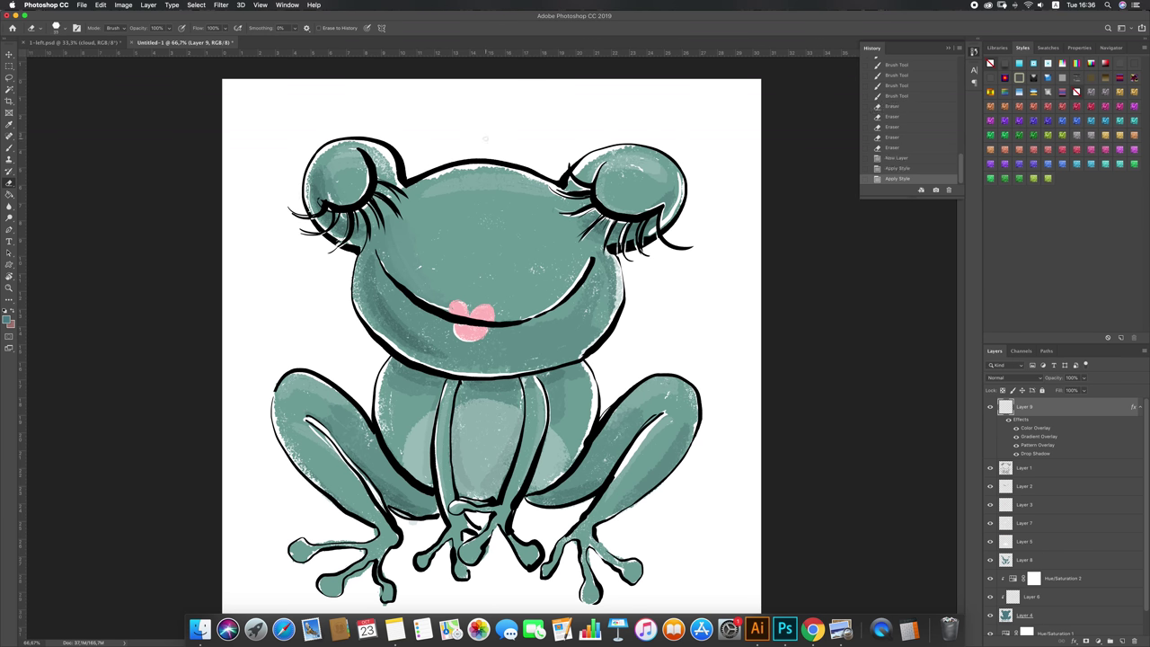
{"action": "left_click_drag", "start_coordinate": [602, 195], "coordinate": [620, 204]}
{"action": "key", "text": "super+z"}
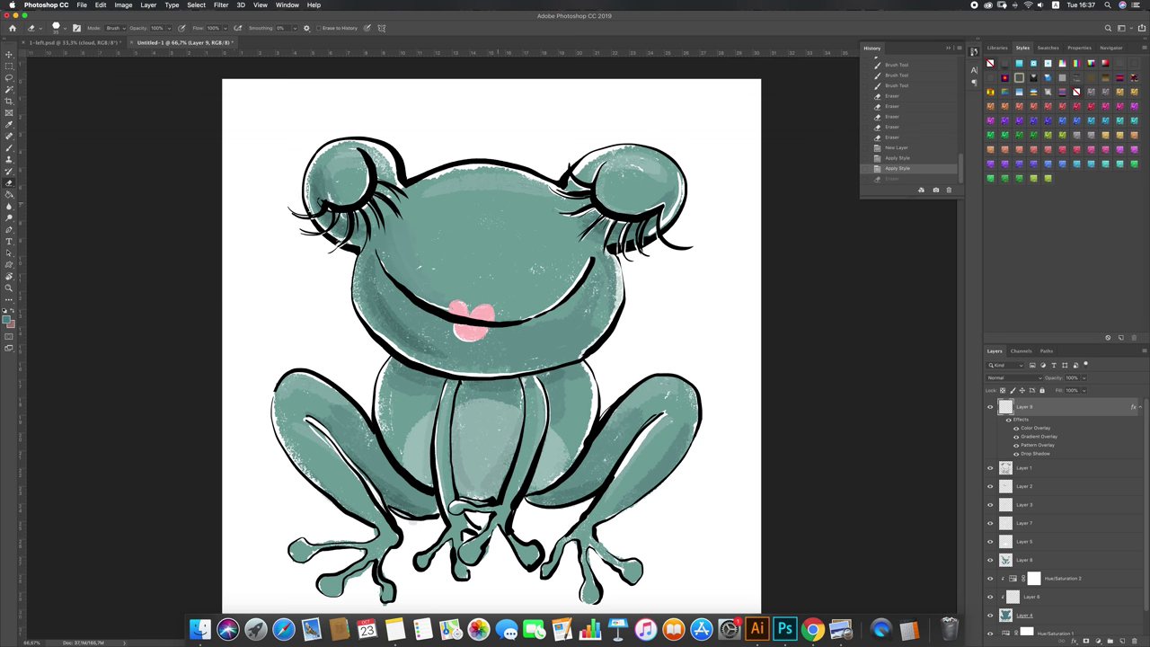
Step: Switch to the Brush tool with the Hexagon Glitter 1 tip and paint gold glitter along the right eyelid's lash line
{"action": "right_click", "coordinate": [503, 202]}
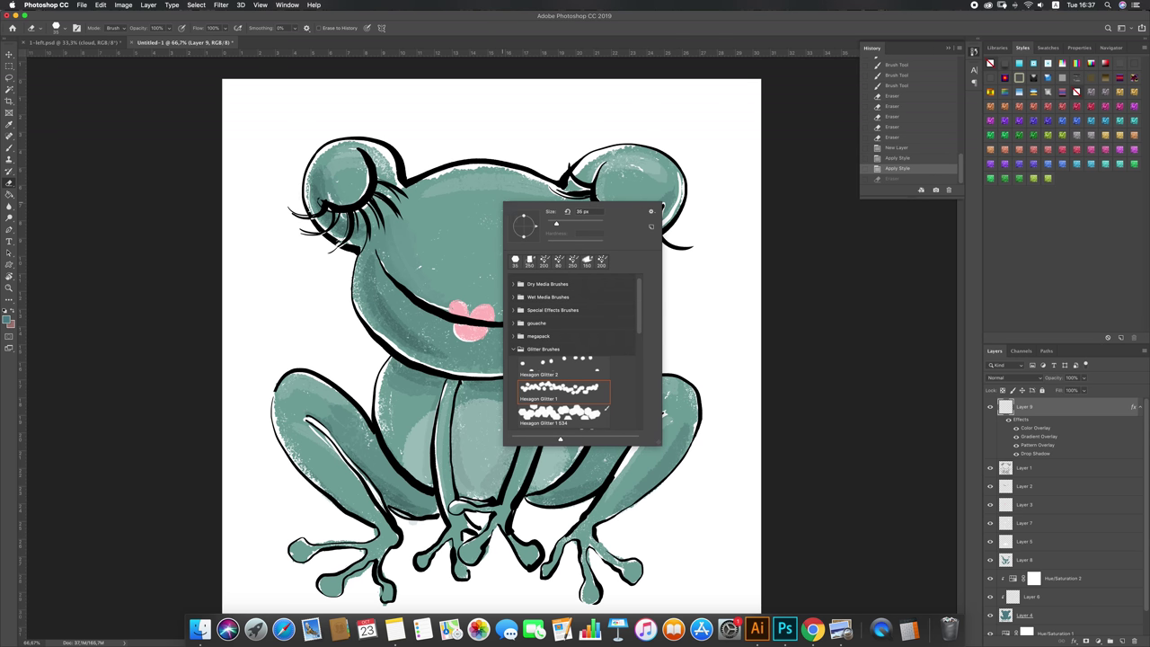
{"action": "double_click", "coordinate": [544, 261]}
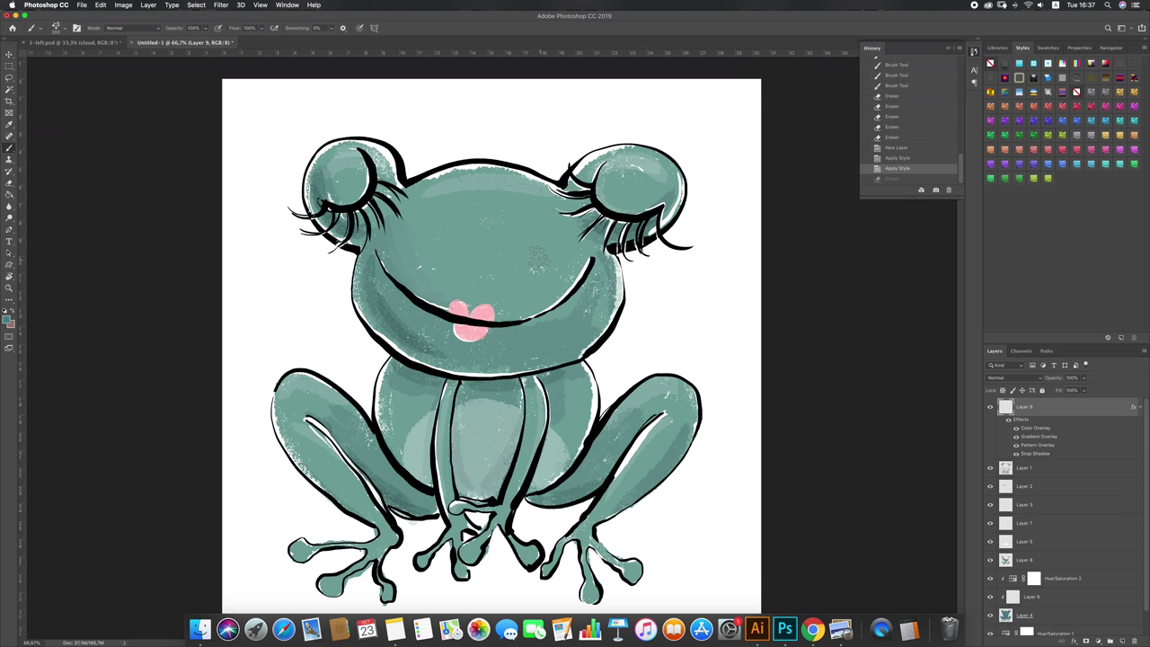
{"action": "right_click", "coordinate": [527, 230]}
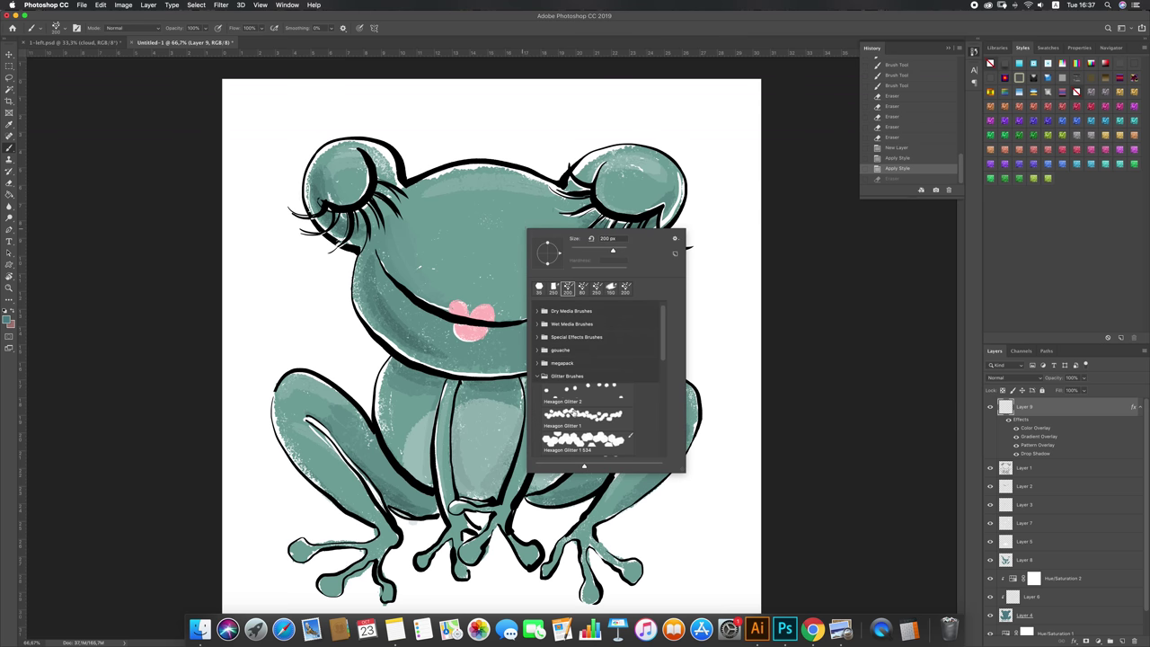
{"action": "double_click", "coordinate": [575, 412]}
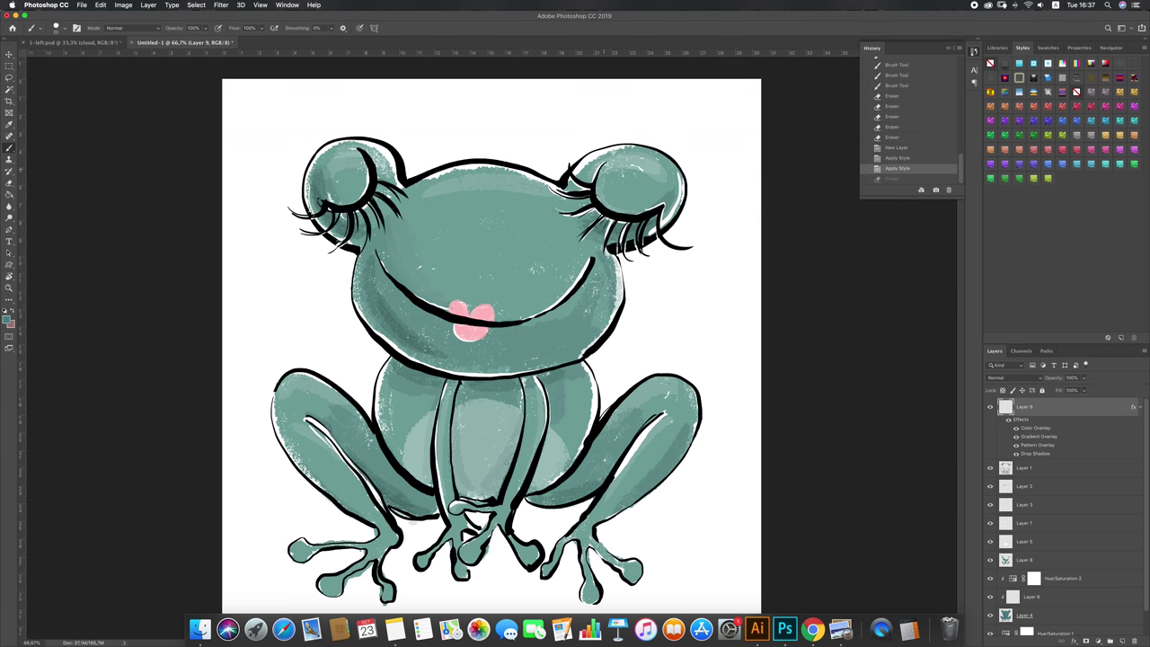
{"action": "mouse_move", "coordinate": [604, 162]}
{"action": "left_mouse_down"}
{"action": "mouse_move", "coordinate": [603, 200]}
{"action": "mouse_move", "coordinate": [660, 207]}
{"action": "left_mouse_up"}
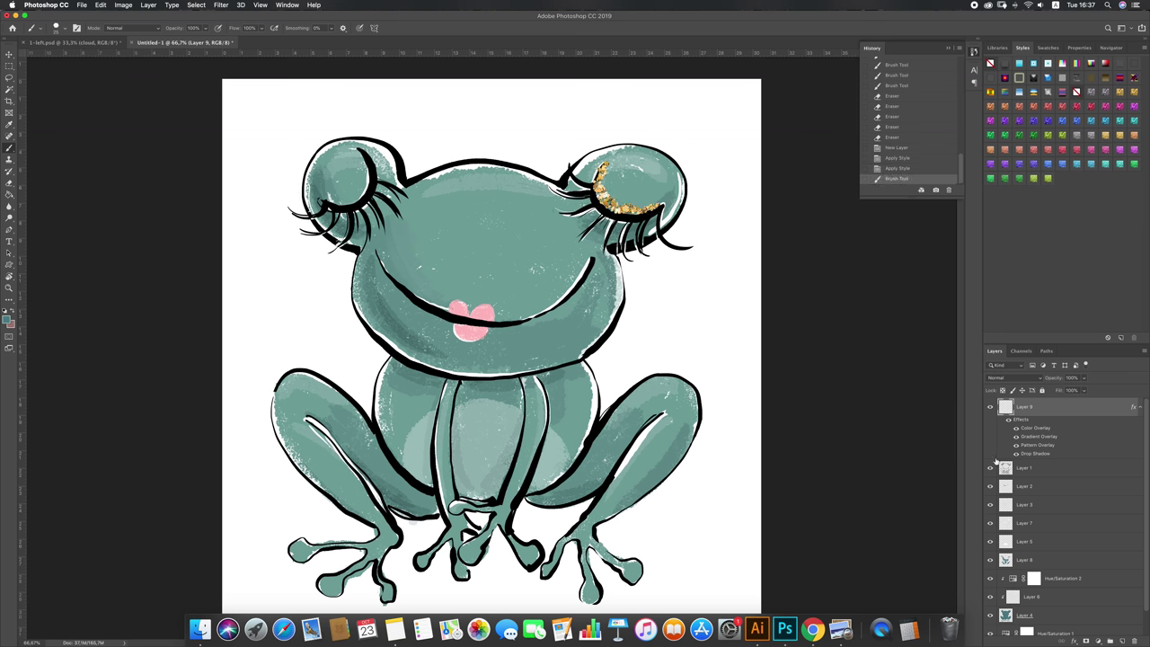
Step: Set the Pattern Overlay scale of Layer 9's glitter style to 101%
{"action": "double_click", "coordinate": [1030, 450]}
{"action": "left_click_drag", "start_coordinate": [938, 364], "coordinate": [934, 370]}
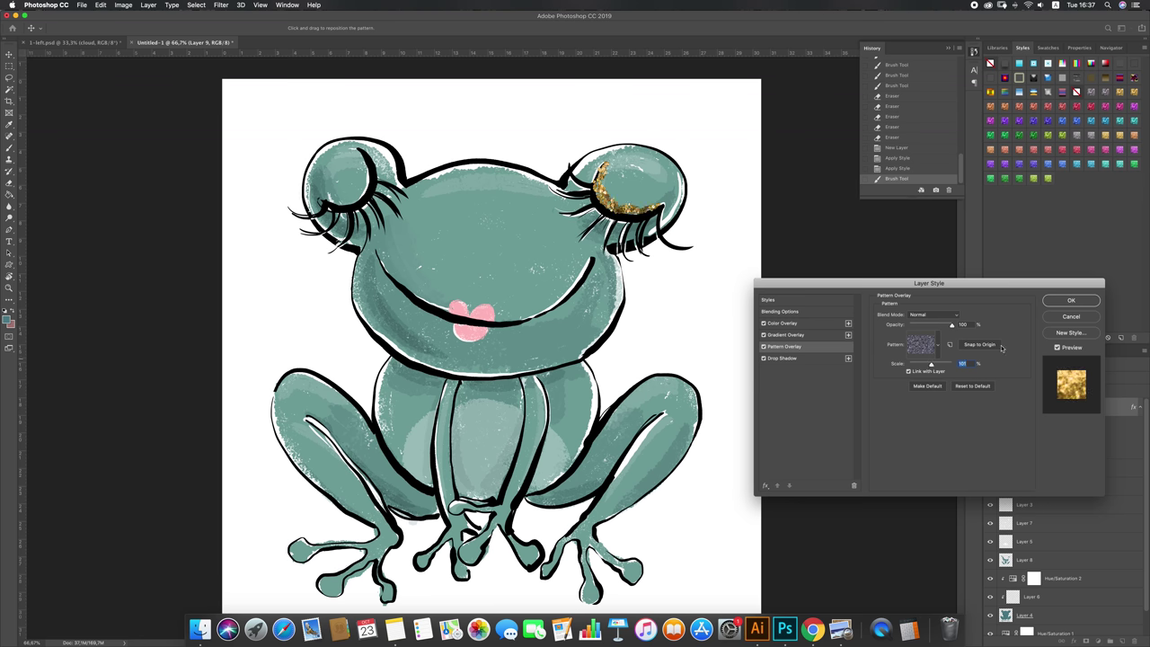
{"action": "left_click", "coordinate": [1067, 301]}
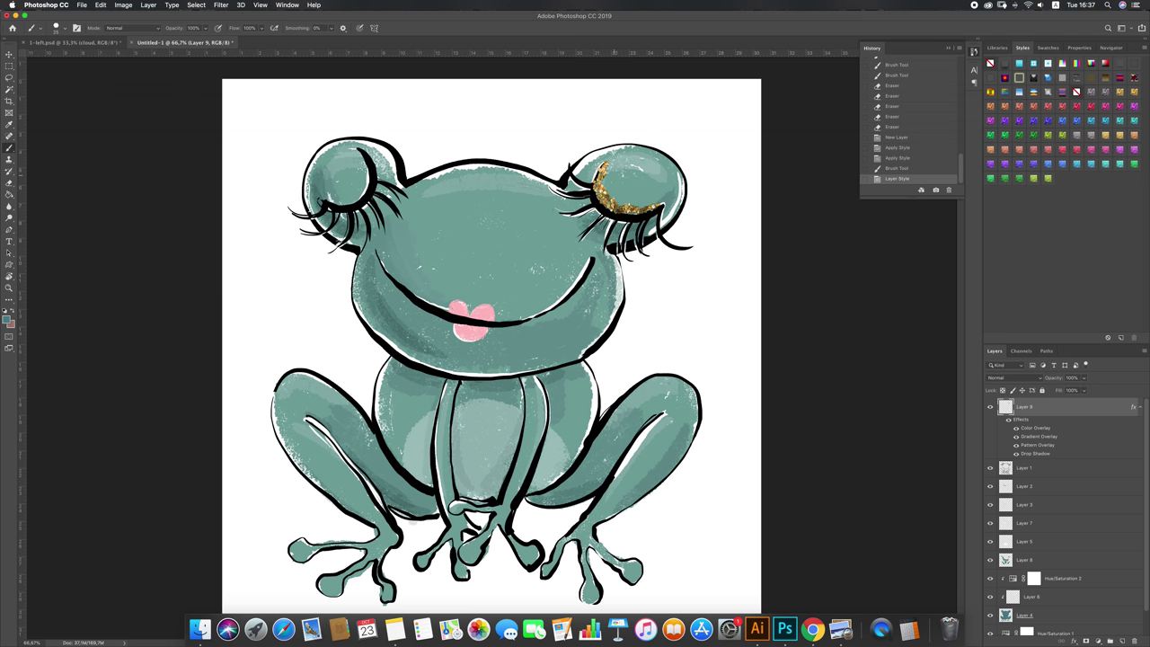
Step: Scatter loose gold glitter over the right eyelid with the Hexagon Glitter 2 brush
{"action": "right_click", "coordinate": [629, 200]}
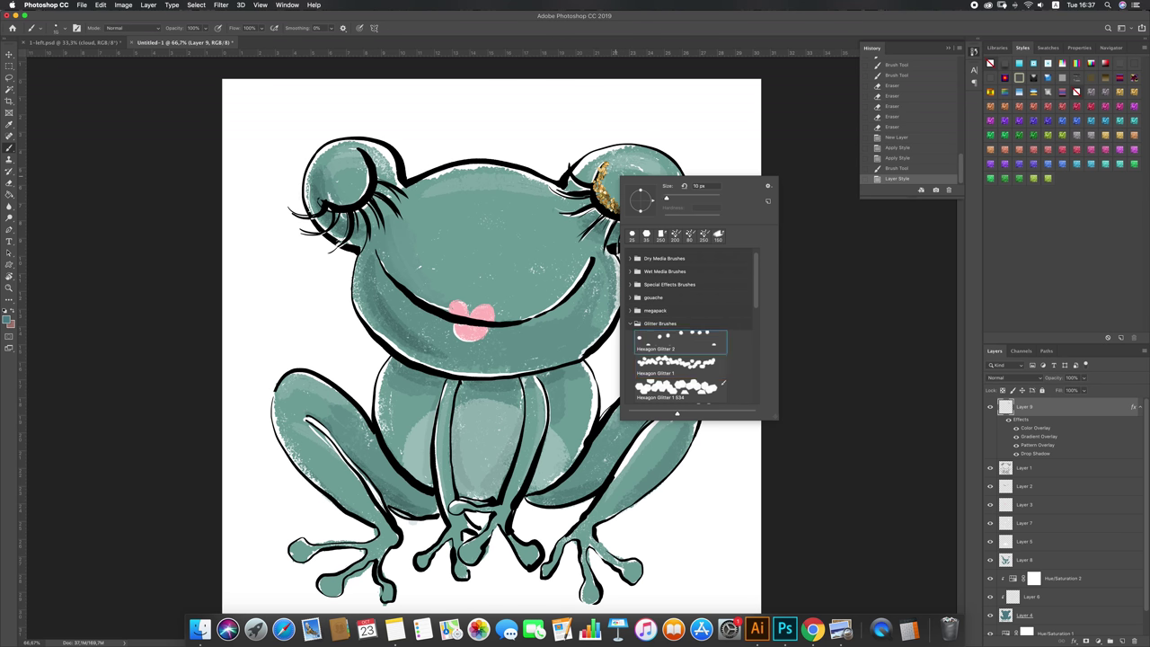
{"action": "double_click", "coordinate": [659, 338]}
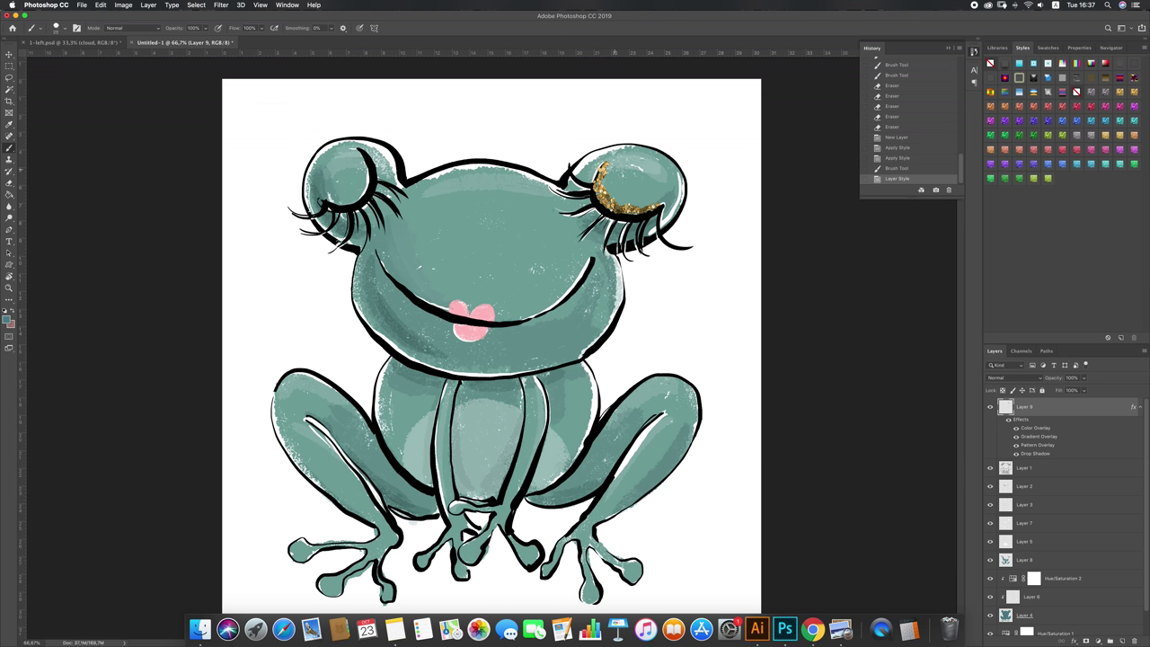
{"action": "left_click_drag", "start_coordinate": [607, 184], "coordinate": [629, 202]}
{"action": "left_click_drag", "start_coordinate": [624, 195], "coordinate": [655, 200]}
Step: Switch the brush back to the Hexagon Glitter 1 tip, undoing a trial dab
{"action": "right_click", "coordinate": [364, 167]}
{"action": "right_click", "coordinate": [401, 221]}
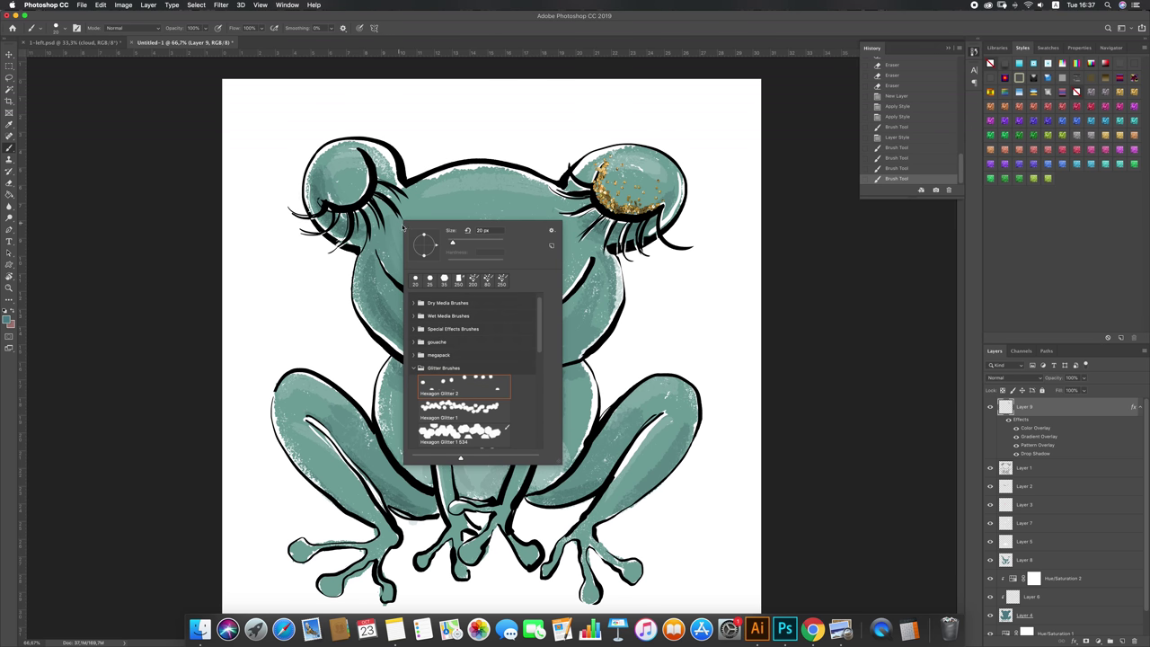
{"action": "double_click", "coordinate": [448, 407]}
{"action": "key", "text": "super+z"}
{"action": "right_click", "coordinate": [444, 346]}
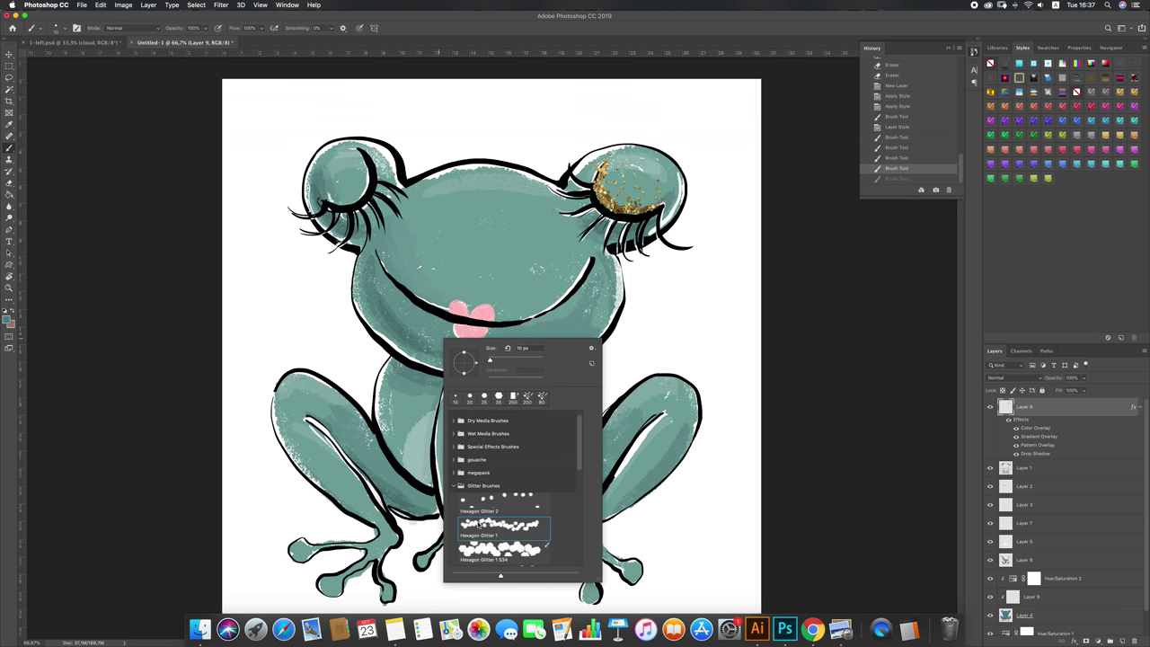
{"action": "double_click", "coordinate": [479, 524]}
{"action": "key", "text": "super+shift+z"}
Step: Paint gold glitter along the left eyelid's lash line and build it up with extra dabs
{"action": "mouse_move", "coordinate": [325, 198]}
{"action": "left_mouse_down"}
{"action": "mouse_move", "coordinate": [356, 195]}
{"action": "mouse_move", "coordinate": [365, 163]}
{"action": "left_mouse_up"}
{"action": "left_click", "coordinate": [364, 166]}
{"action": "left_click", "coordinate": [364, 176]}
{"action": "left_click", "coordinate": [362, 186]}
{"action": "left_click", "coordinate": [355, 191]}
{"action": "left_click", "coordinate": [356, 202]}
{"action": "left_click", "coordinate": [365, 189]}
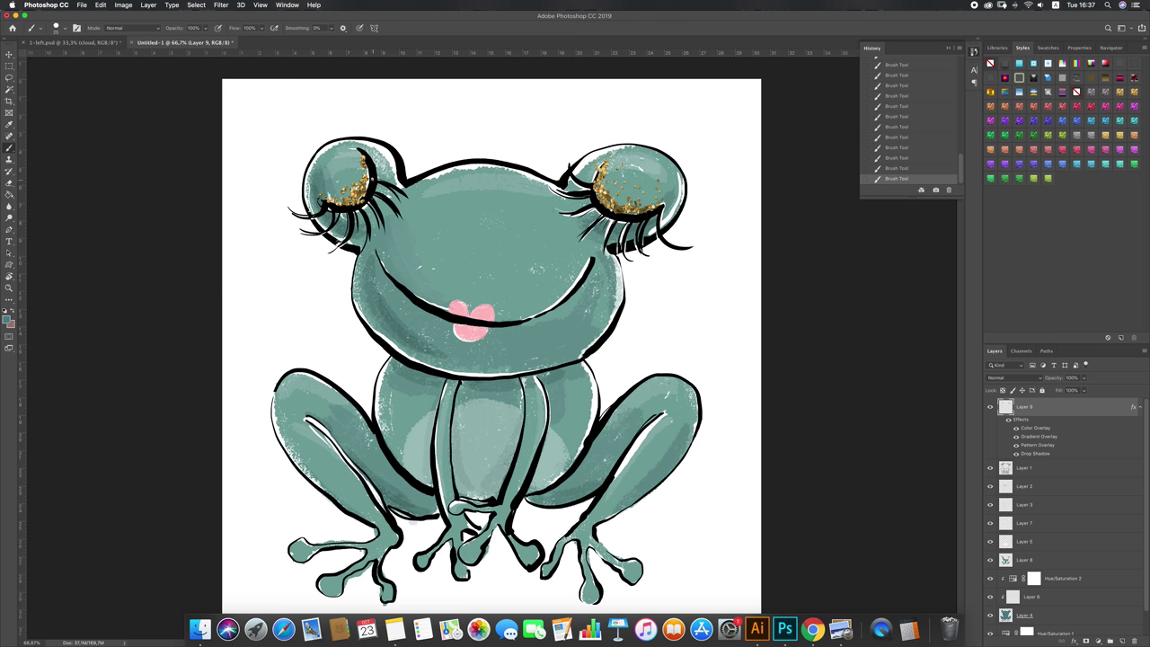
Step: Scatter loose gold glitter over the left eyelid with an enlarged Hexagon Glitter 2 brush
{"action": "right_click", "coordinate": [439, 236]}
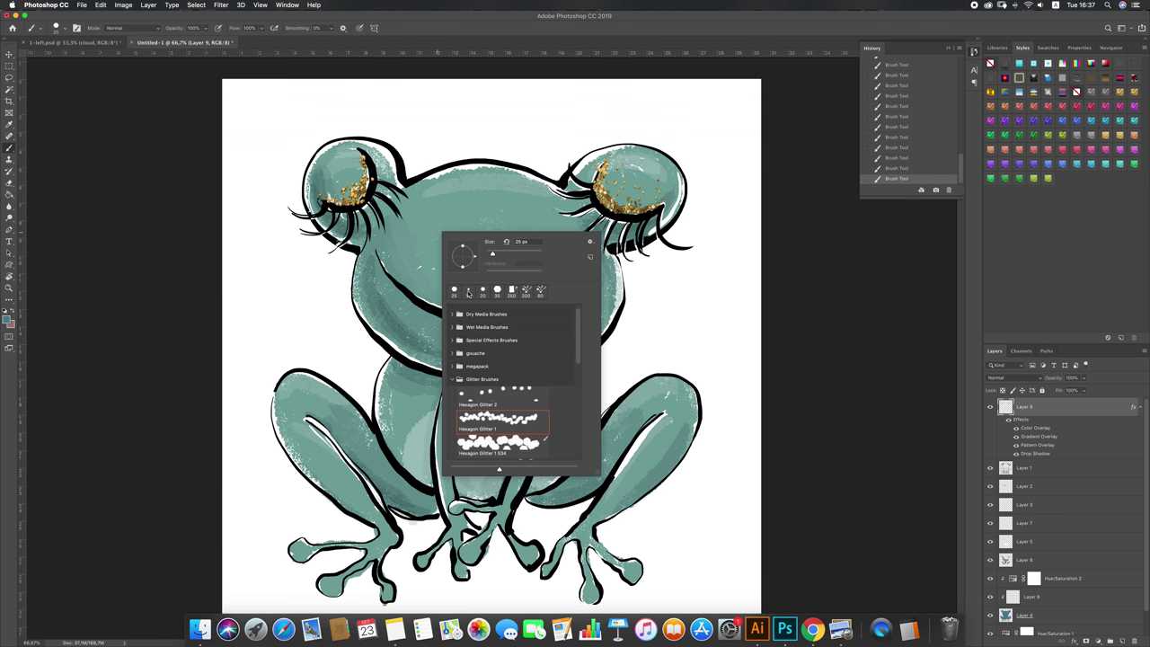
{"action": "double_click", "coordinate": [487, 399]}
{"action": "key", "text": "bracketright"}
{"action": "key", "text": "bracketright"}
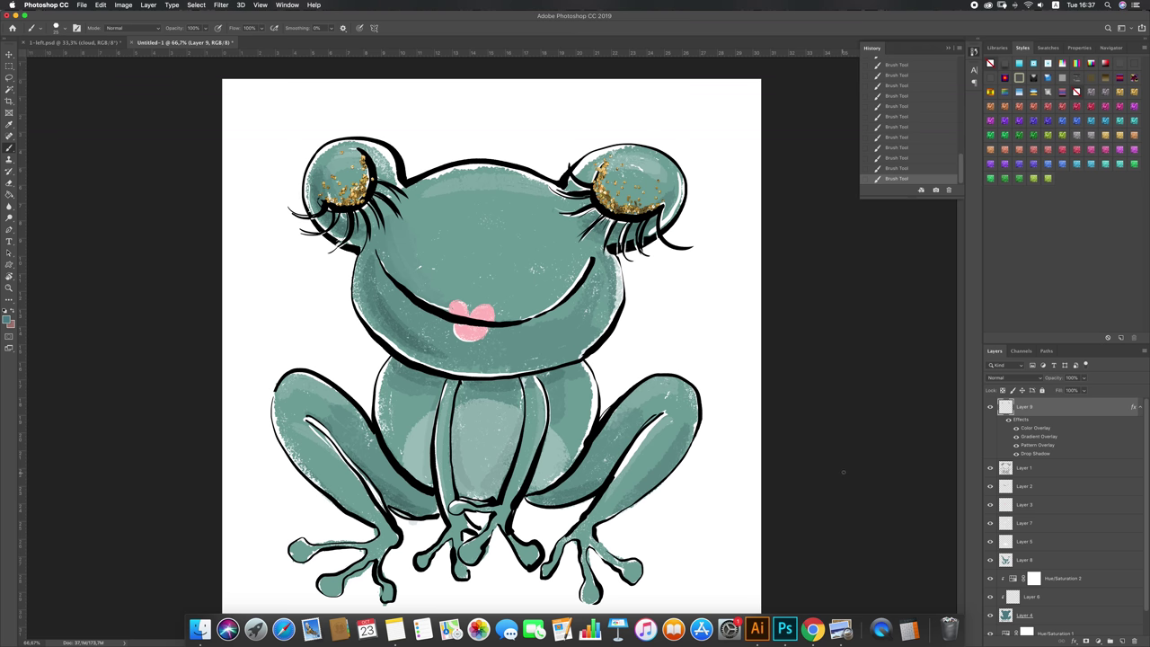
Step: Collapse Layer 9's effects, add a new layer above Layer 8 and set the foreground colour to light pink
{"action": "left_click", "coordinate": [1139, 407]}
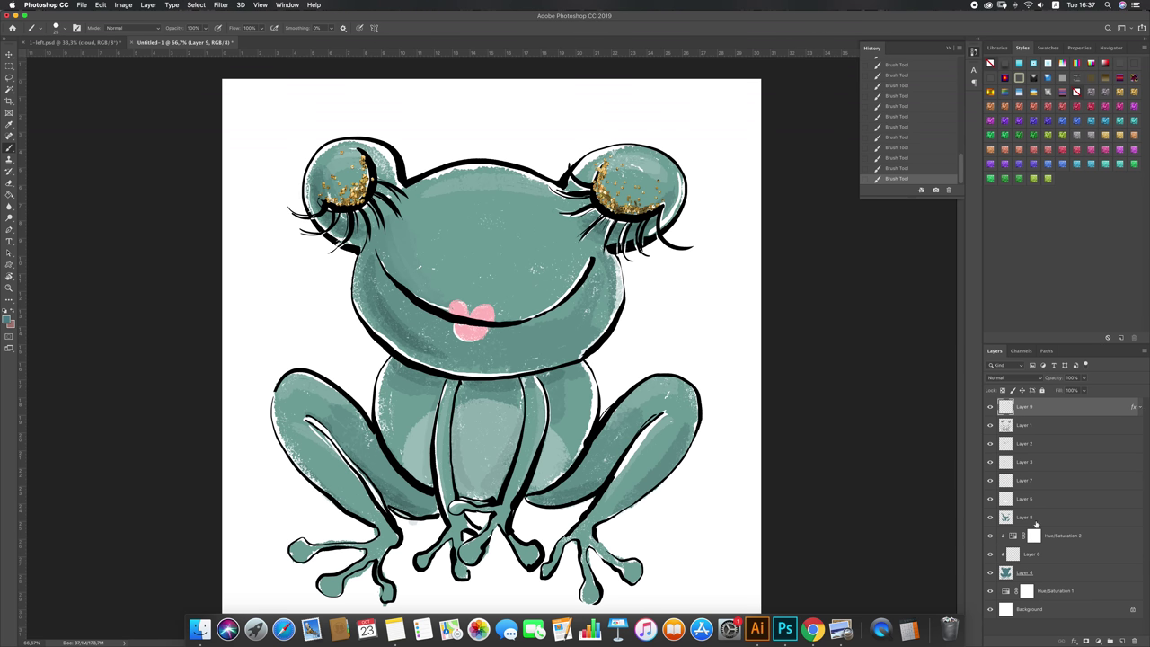
{"action": "left_click", "coordinate": [1031, 520]}
{"action": "left_click", "coordinate": [1119, 637]}
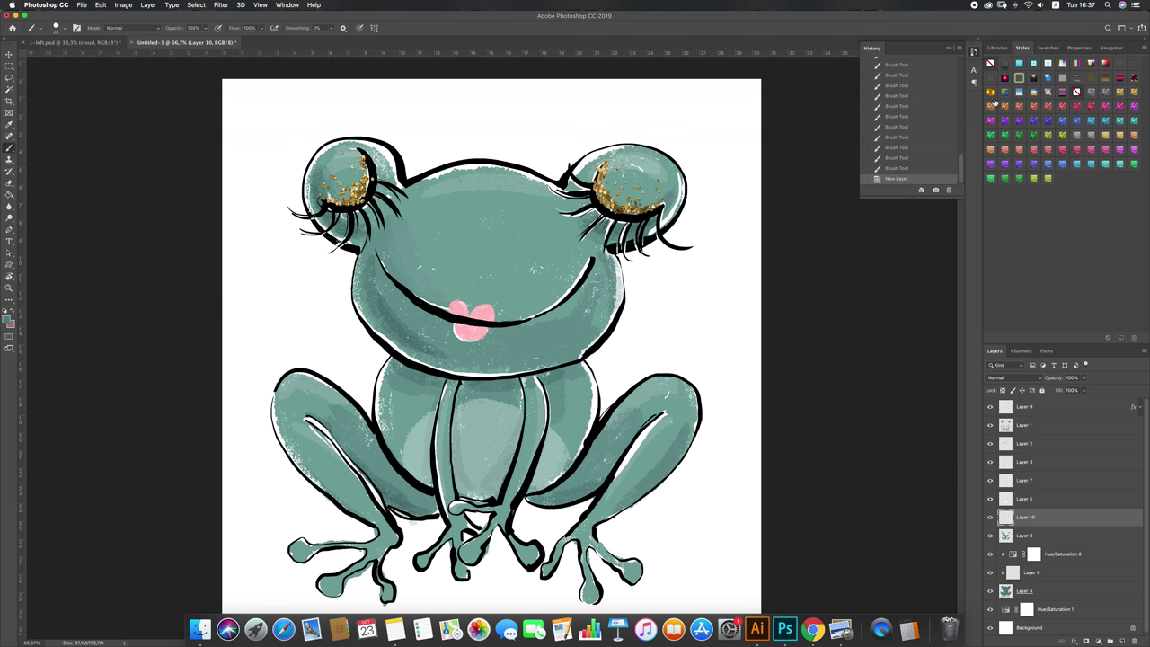
{"action": "left_click", "coordinate": [1048, 48]}
{"action": "left_click", "coordinate": [1005, 60]}
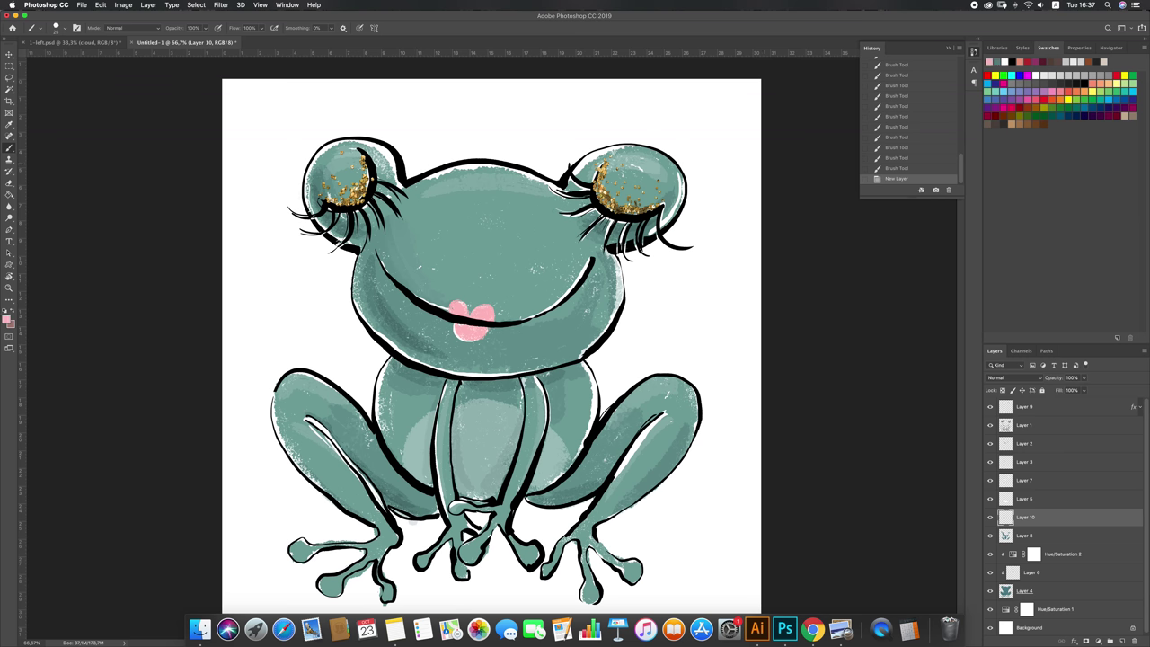
Step: Paint a light pink blush spot on each cheek below the eyes and lower the blush layer's opacity to about 50%
{"action": "right_click", "coordinate": [492, 128]}
{"action": "double_click", "coordinate": [598, 184]}
{"action": "left_click_drag", "start_coordinate": [570, 224], "coordinate": [589, 256]}
{"action": "mouse_move", "coordinate": [358, 217]}
{"action": "left_mouse_down"}
{"action": "mouse_move", "coordinate": [388, 243]}
{"action": "mouse_move", "coordinate": [375, 238]}
{"action": "left_mouse_up"}
{"action": "left_click", "coordinate": [1085, 378]}
{"action": "left_click_drag", "start_coordinate": [1088, 390], "coordinate": [1064, 391]}
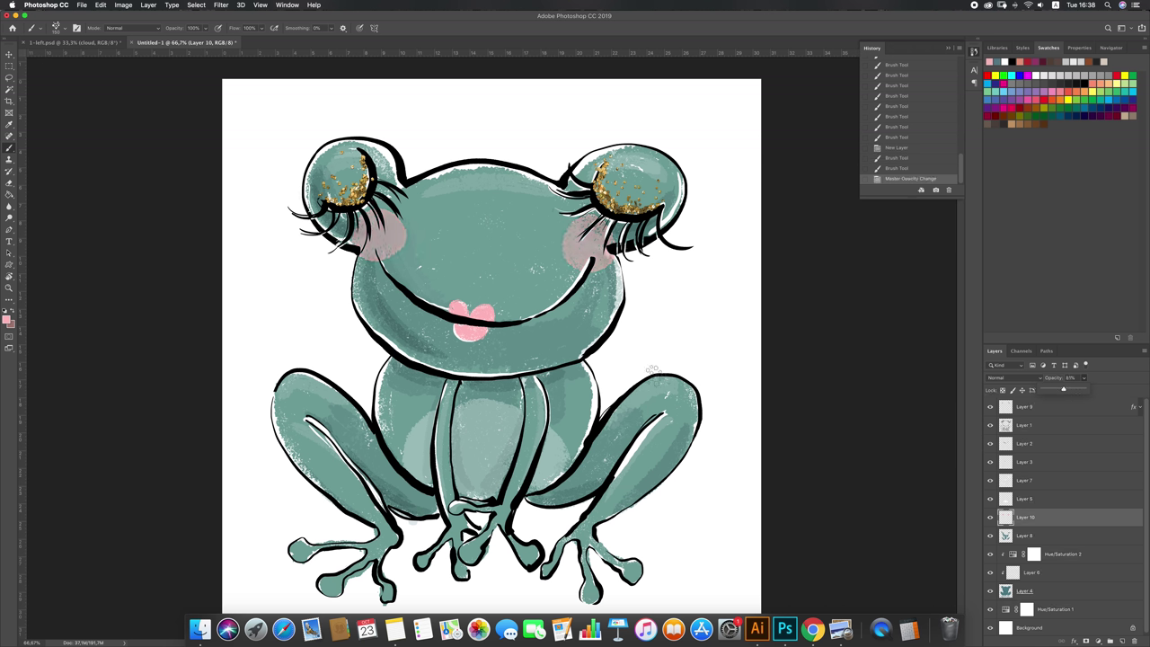
Step: Make glitter Layer 9 active and choose the Hexagon Glitter 1 brush
{"action": "key", "text": "v"}
{"action": "left_click", "coordinate": [640, 214]}
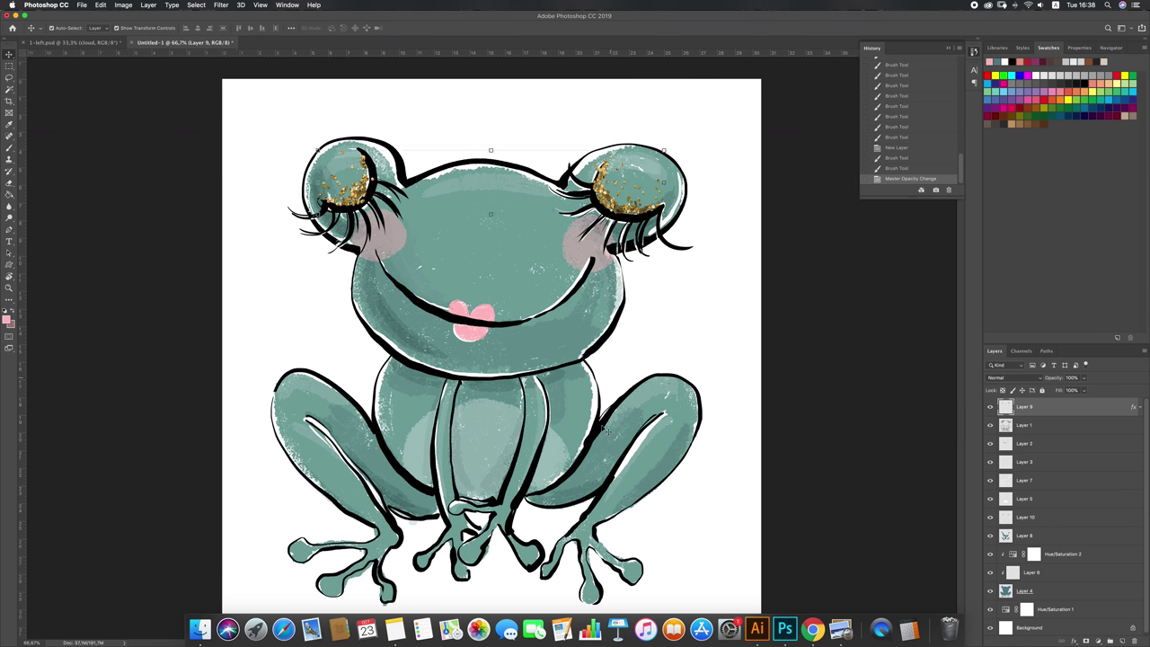
{"action": "key", "text": "b"}
{"action": "right_click", "coordinate": [613, 389]}
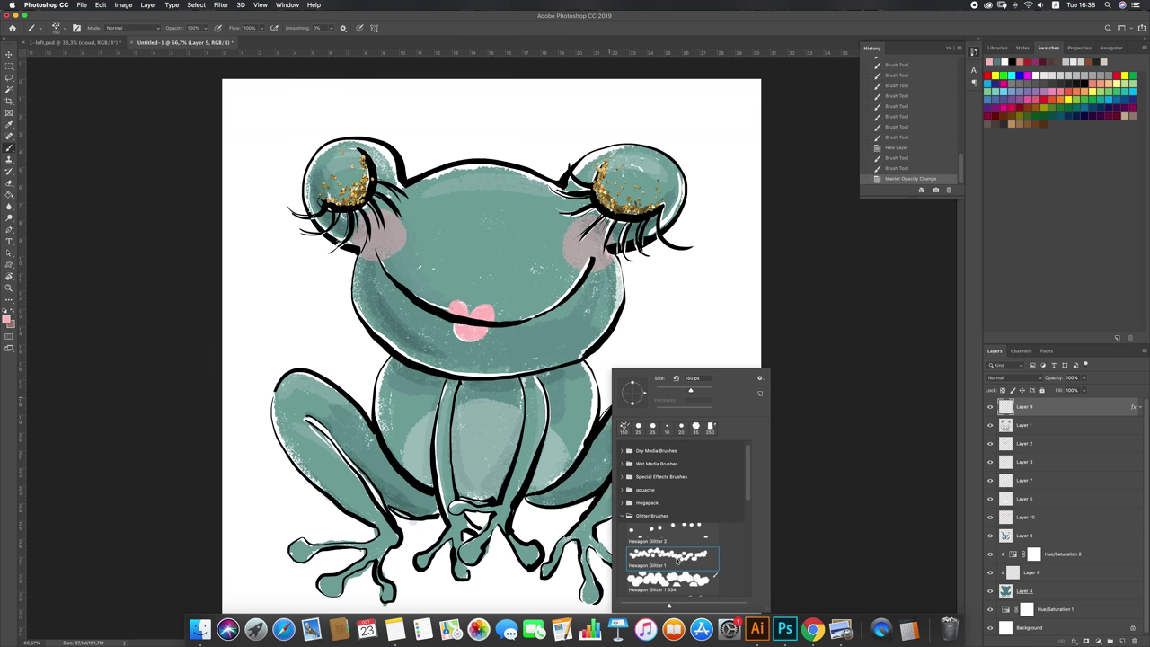
{"action": "double_click", "coordinate": [673, 554]}
Step: Dab gold glitter onto the lower and outer toe tips of the right foot, enlarging the brush to build up coverage
{"action": "left_click", "coordinate": [583, 597]}
{"action": "left_click", "coordinate": [593, 600]}
{"action": "left_click", "coordinate": [589, 595]}
{"action": "left_click", "coordinate": [587, 597]}
{"action": "left_click", "coordinate": [592, 595]}
{"action": "key", "text": "bracketright"}
{"action": "key", "text": "bracketright"}
{"action": "left_click", "coordinate": [589, 595]}
{"action": "left_click", "coordinate": [589, 591]}
{"action": "left_click", "coordinate": [590, 585]}
{"action": "left_click", "coordinate": [588, 578]}
{"action": "left_click", "coordinate": [619, 569]}
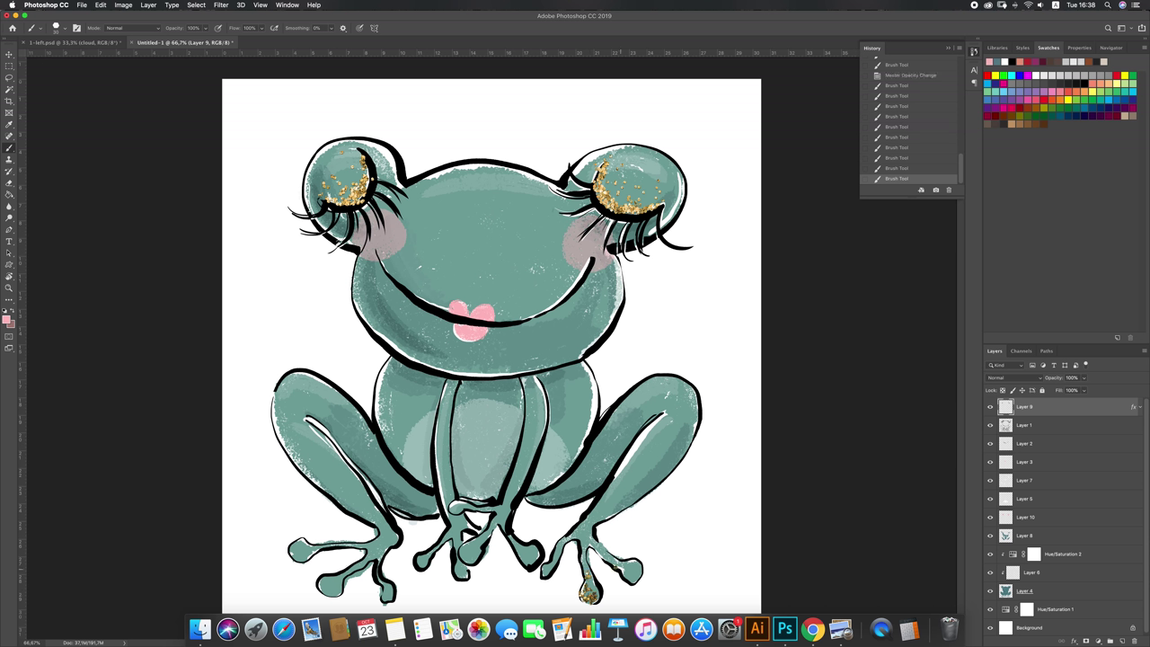
{"action": "left_click", "coordinate": [631, 578]}
Step: Dab gold glitter onto the fingertips of both front hands
{"action": "left_click", "coordinate": [461, 551]}
{"action": "left_click", "coordinate": [468, 560]}
{"action": "left_click", "coordinate": [474, 554]}
{"action": "left_click", "coordinate": [525, 561]}
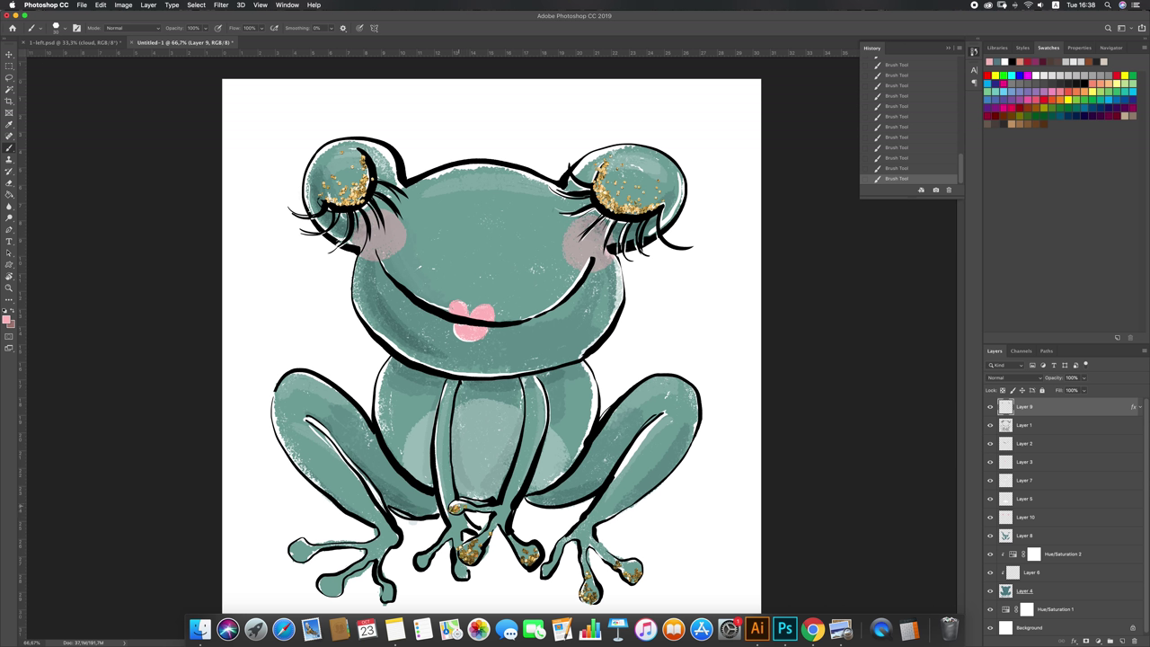
Step: Dab gold glitter onto the left foot's three toe tips and the left hand's outer fingertip
{"action": "left_click", "coordinate": [293, 551]}
{"action": "left_click", "coordinate": [301, 553]}
{"action": "left_click", "coordinate": [305, 556]}
{"action": "left_click", "coordinate": [323, 588]}
{"action": "left_click", "coordinate": [334, 590]}
{"action": "left_click", "coordinate": [386, 597]}
{"action": "left_click", "coordinate": [420, 559]}
Step: Switch to the Hexagon Glitter 2 brush and sprinkle loose glitter around the toes, undoing the first stroke
{"action": "right_click", "coordinate": [532, 288]}
{"action": "right_click", "coordinate": [535, 290]}
{"action": "double_click", "coordinate": [578, 461]}
{"action": "left_click_drag", "start_coordinate": [572, 575], "coordinate": [582, 583]}
{"action": "key", "text": "super+z"}
{"action": "left_click", "coordinate": [595, 586]}
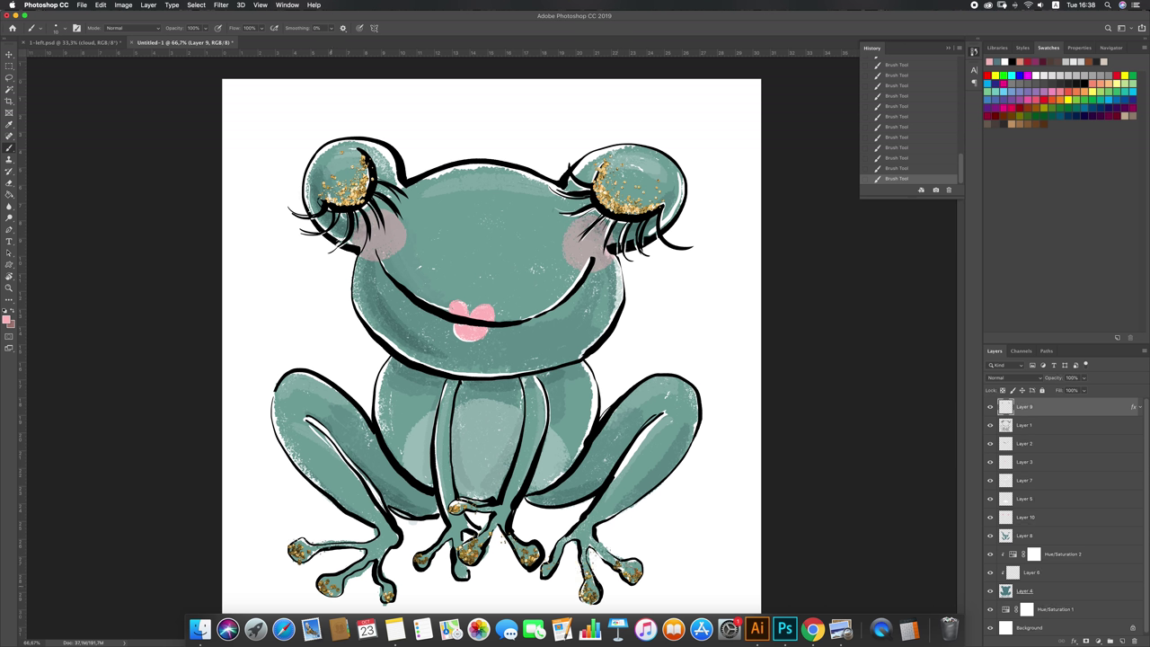
Step: Scatter loose gold glitter over the cheeks, knees and belly with an enlarged Hexagon Glitter 2 brush
{"action": "key", "text": "bracketright"}
{"action": "key", "text": "super+z"}
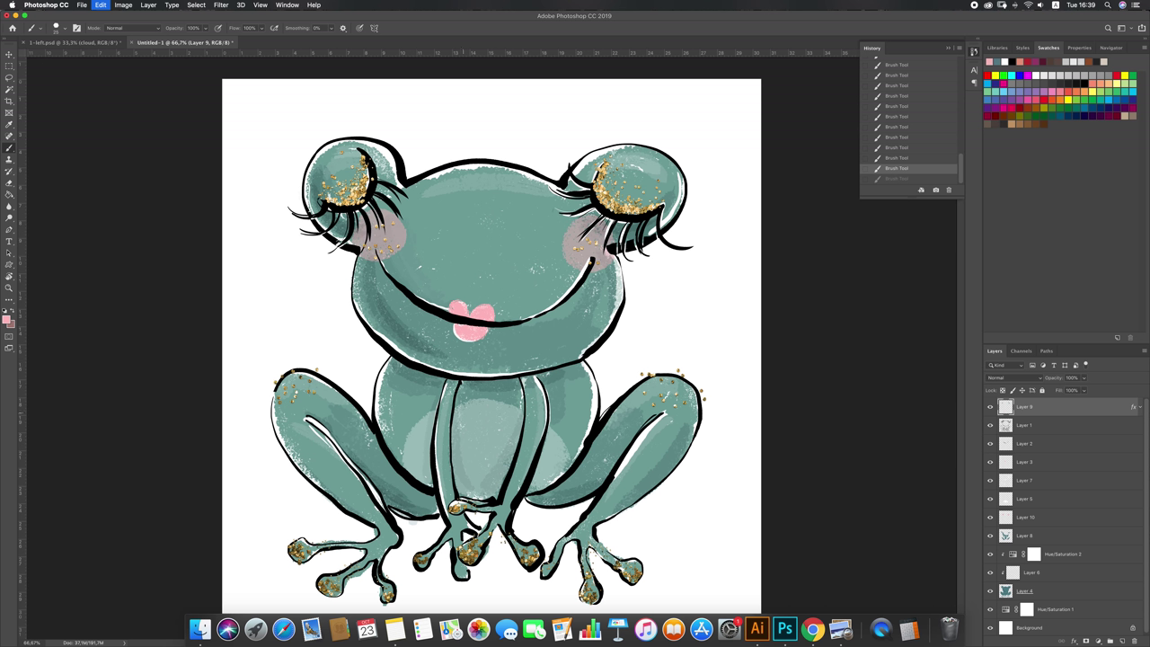
{"action": "left_click_drag", "start_coordinate": [415, 463], "coordinate": [485, 436]}
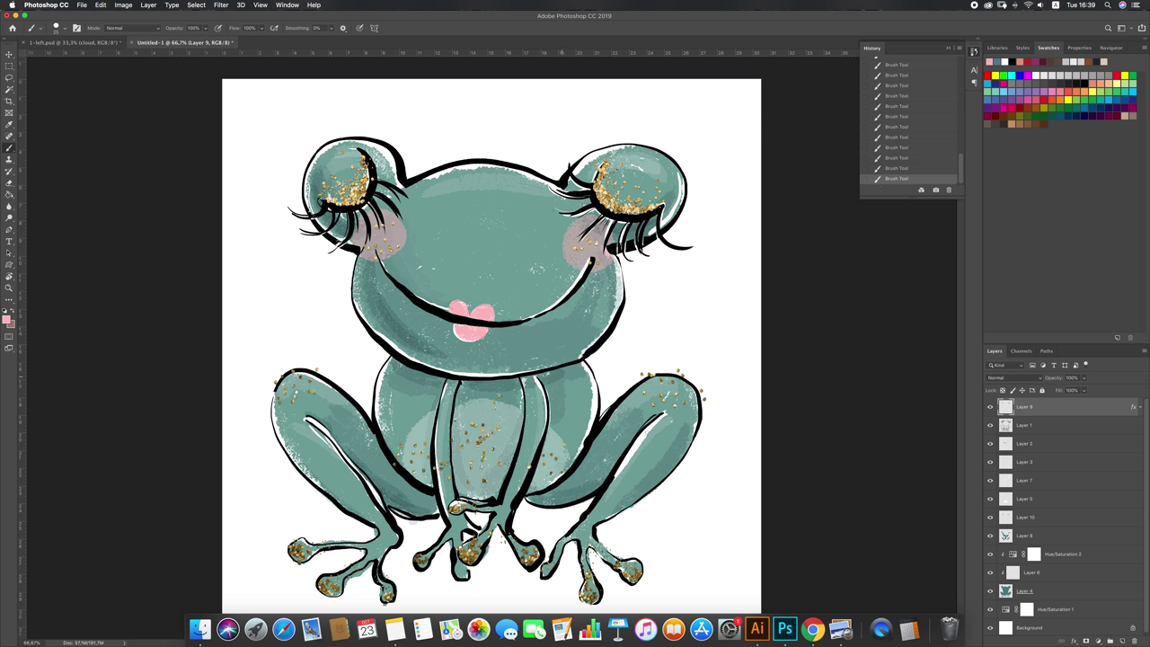
Step: Add a new layer above Layer 1 and choose the Kyle's Inkbox - Belgian Comics brush from the megapack set
{"action": "left_click", "coordinate": [1083, 433]}
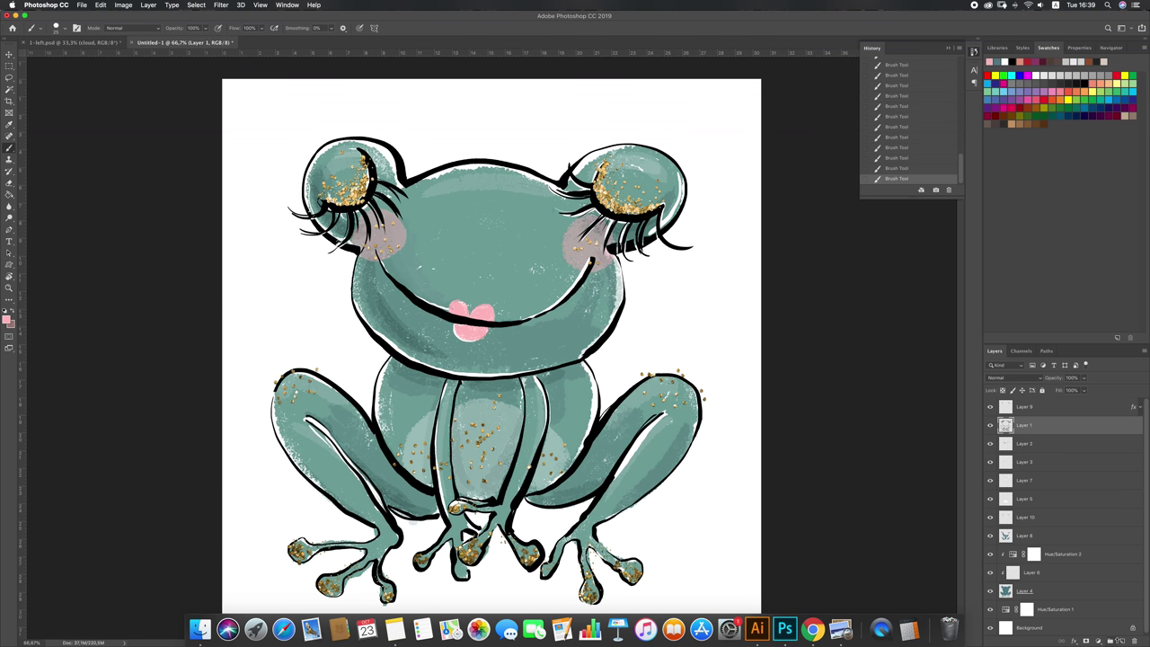
{"action": "left_click", "coordinate": [1122, 641]}
{"action": "right_click", "coordinate": [599, 313]}
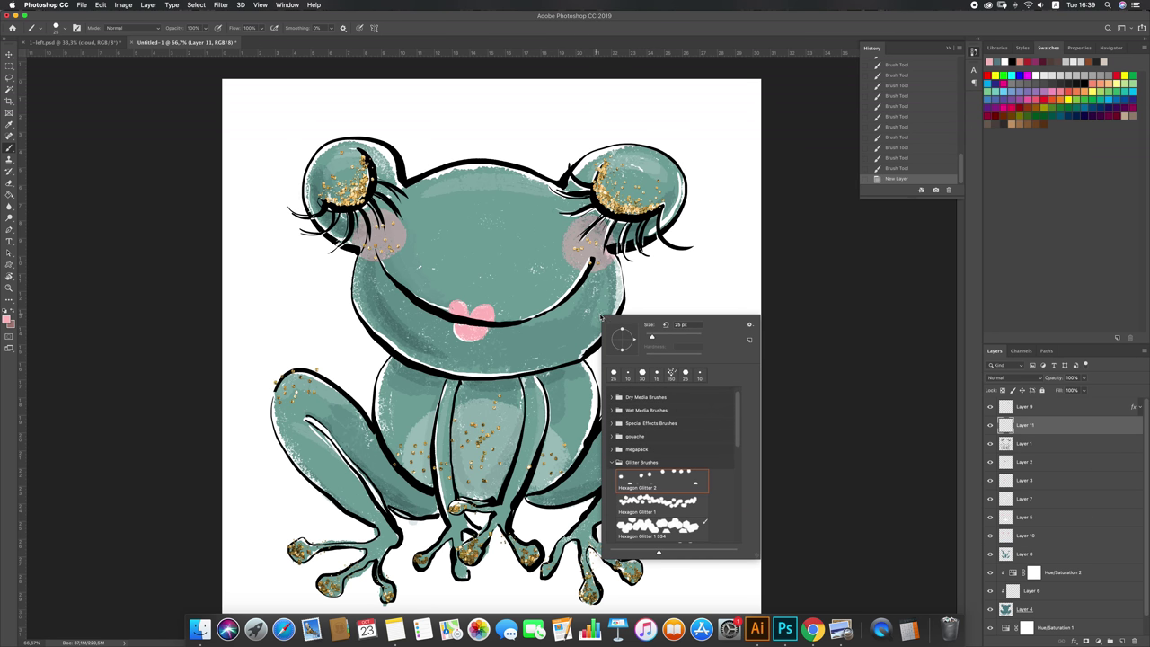
{"action": "double_click", "coordinate": [679, 415]}
{"action": "right_click", "coordinate": [599, 389]}
{"action": "left_click", "coordinate": [667, 465]}
{"action": "left_click", "coordinate": [799, 458]}
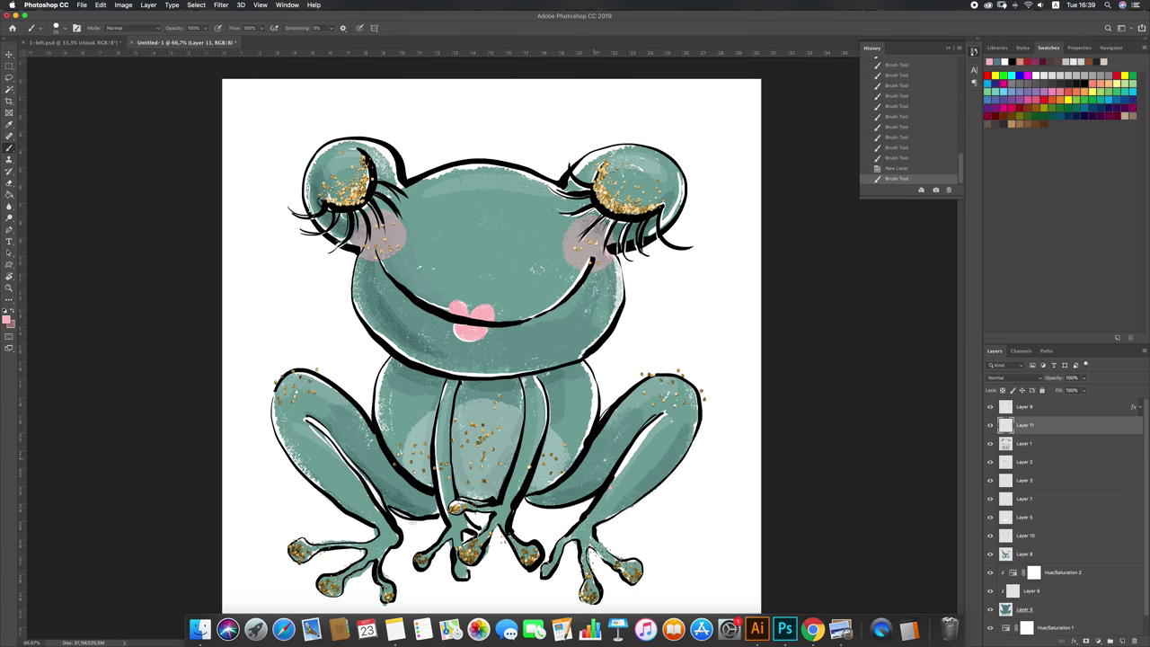
{"action": "left_click", "coordinate": [59, 28]}
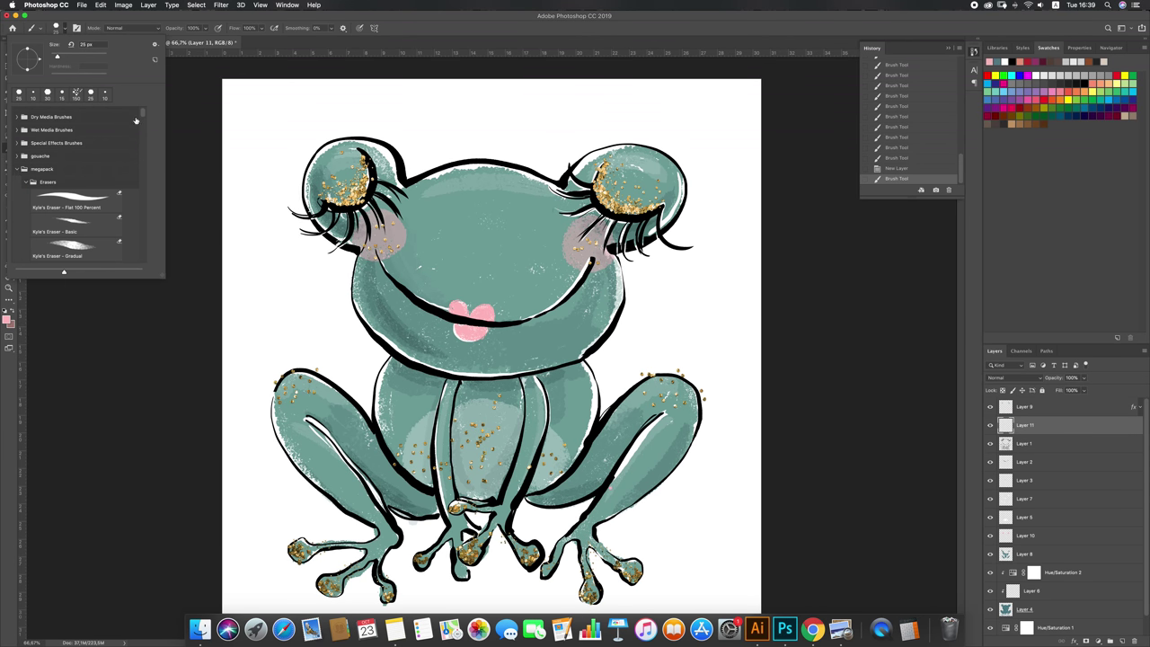
{"action": "left_click", "coordinate": [26, 183]}
{"action": "left_click_drag", "start_coordinate": [143, 113], "coordinate": [143, 123]}
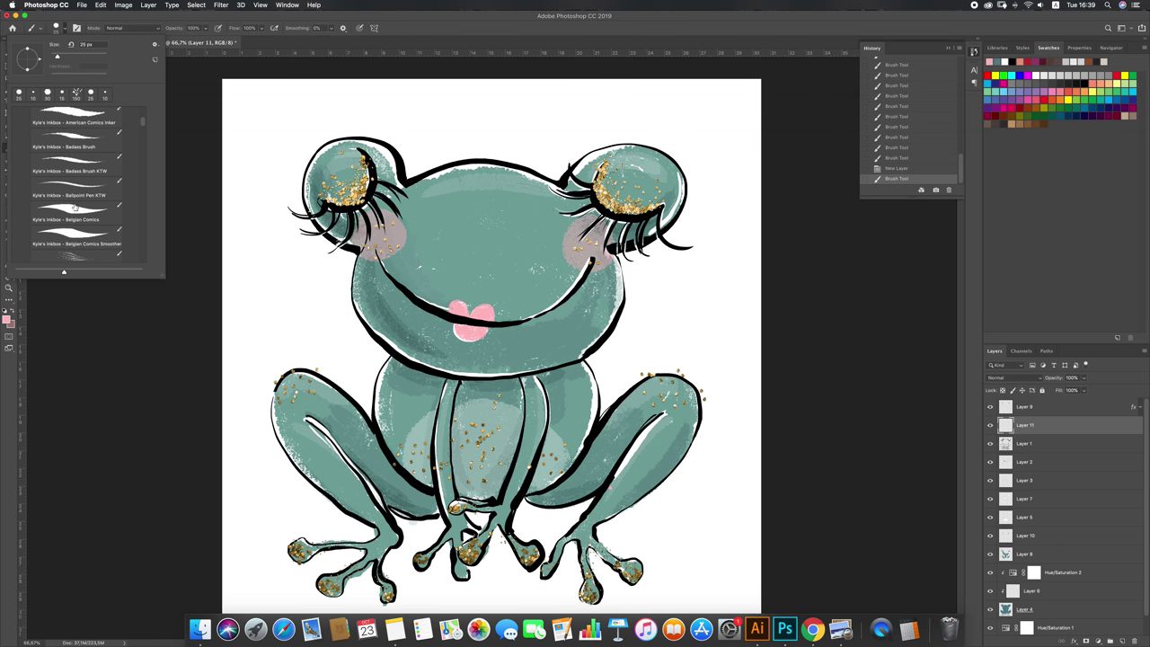
{"action": "double_click", "coordinate": [69, 218]}
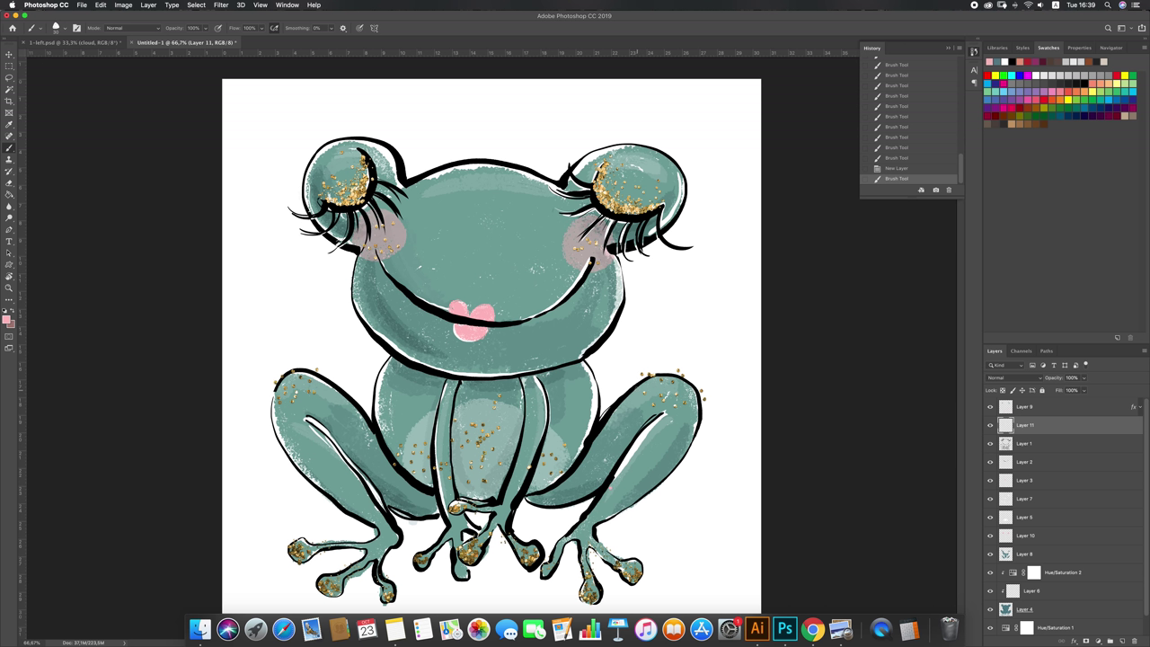
Step: Paint small light pink spots on both sides of the lower face, undoing and redoing the misplaced ones
{"action": "left_click", "coordinate": [577, 324]}
{"action": "left_click", "coordinate": [555, 330]}
{"action": "left_click", "coordinate": [570, 347]}
{"action": "key", "text": "super+alt+z"}
{"action": "key", "text": "super+alt+z"}
{"action": "left_click", "coordinate": [551, 332]}
{"action": "left_click", "coordinate": [564, 340]}
{"action": "left_click", "coordinate": [578, 342]}
{"action": "left_click", "coordinate": [378, 295]}
{"action": "left_click", "coordinate": [378, 294]}
{"action": "left_click", "coordinate": [378, 314]}
{"action": "left_click", "coordinate": [378, 315]}
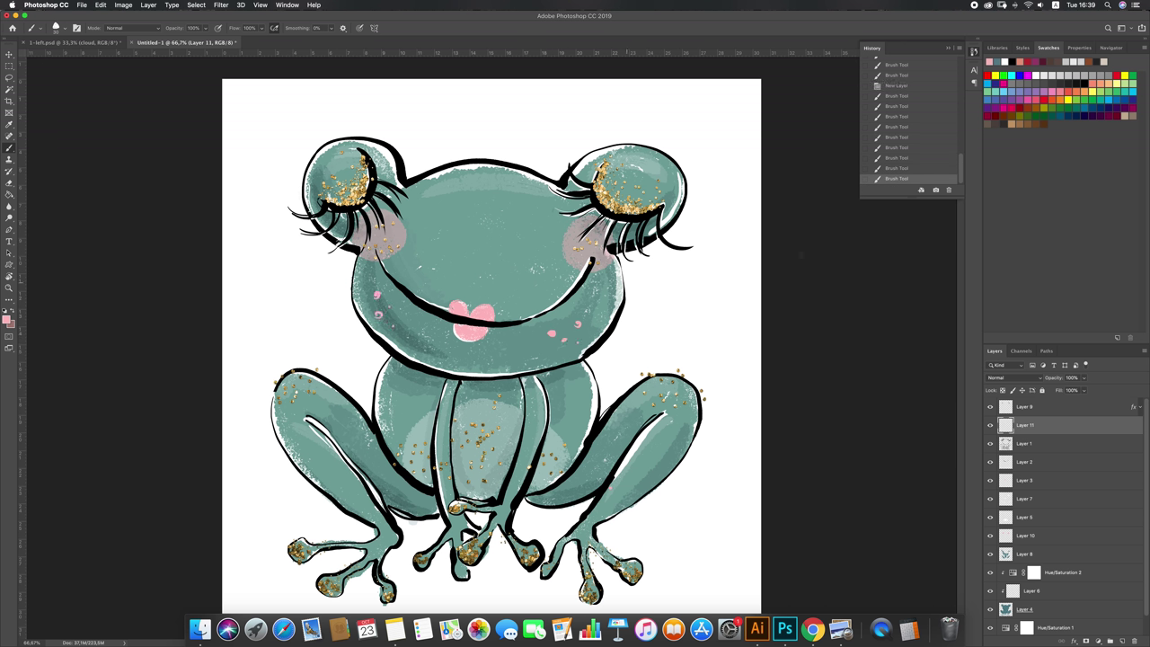
Step: Set the foreground colour to magenta and paint small spots on both sides of the body
{"action": "left_click", "coordinate": [1037, 61]}
{"action": "left_click", "coordinate": [582, 390]}
{"action": "left_click", "coordinate": [585, 415]}
{"action": "left_click", "coordinate": [388, 407]}
Step: Paint a magenta stroke along the upper edge of each eye bulge, redoing the left one
{"action": "mouse_move", "coordinate": [625, 147]}
{"action": "left_mouse_down"}
{"action": "mouse_move", "coordinate": [663, 158]}
{"action": "mouse_move", "coordinate": [678, 188]}
{"action": "left_mouse_up"}
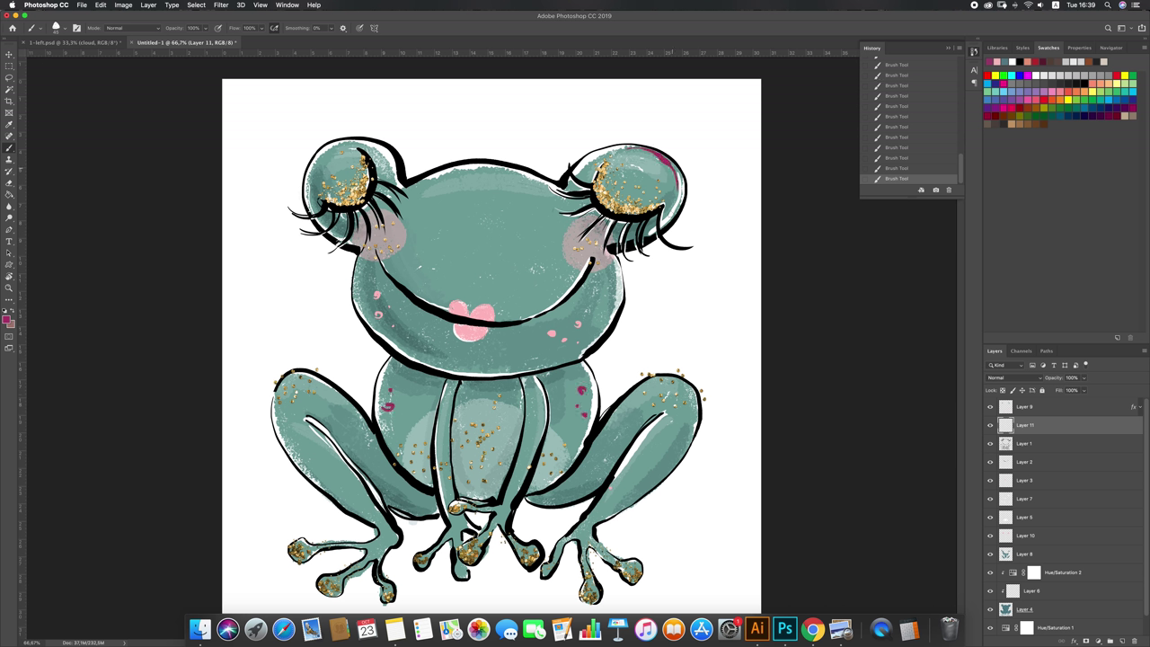
{"action": "left_click_drag", "start_coordinate": [327, 152], "coordinate": [357, 144]}
{"action": "key", "text": "super+z"}
{"action": "mouse_move", "coordinate": [310, 173]}
{"action": "left_mouse_down"}
{"action": "mouse_move", "coordinate": [326, 151]}
{"action": "mouse_move", "coordinate": [372, 146]}
{"action": "left_mouse_up"}
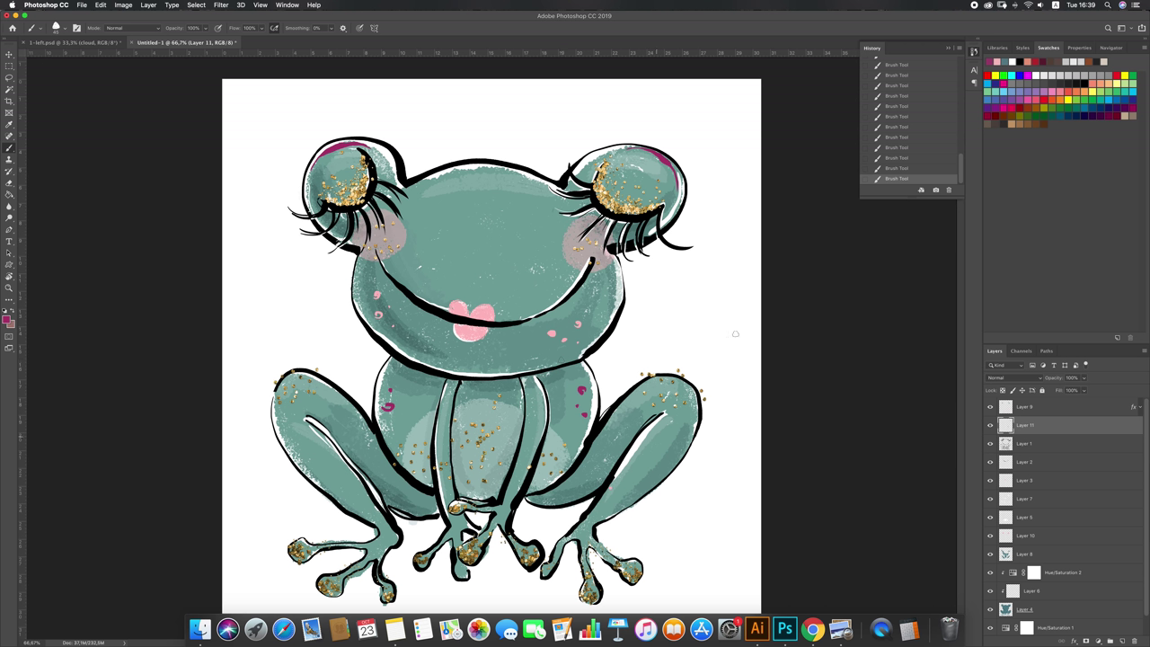
Step: Paint light pink strokes along the lower edge of both eye bulges and move Layer 11 below Layer 1
{"action": "left_click", "coordinate": [1002, 58]}
{"action": "left_click_drag", "start_coordinate": [315, 212], "coordinate": [356, 244]}
{"action": "left_click_drag", "start_coordinate": [620, 243], "coordinate": [660, 223]}
{"action": "left_click_drag", "start_coordinate": [1049, 426], "coordinate": [1044, 452]}
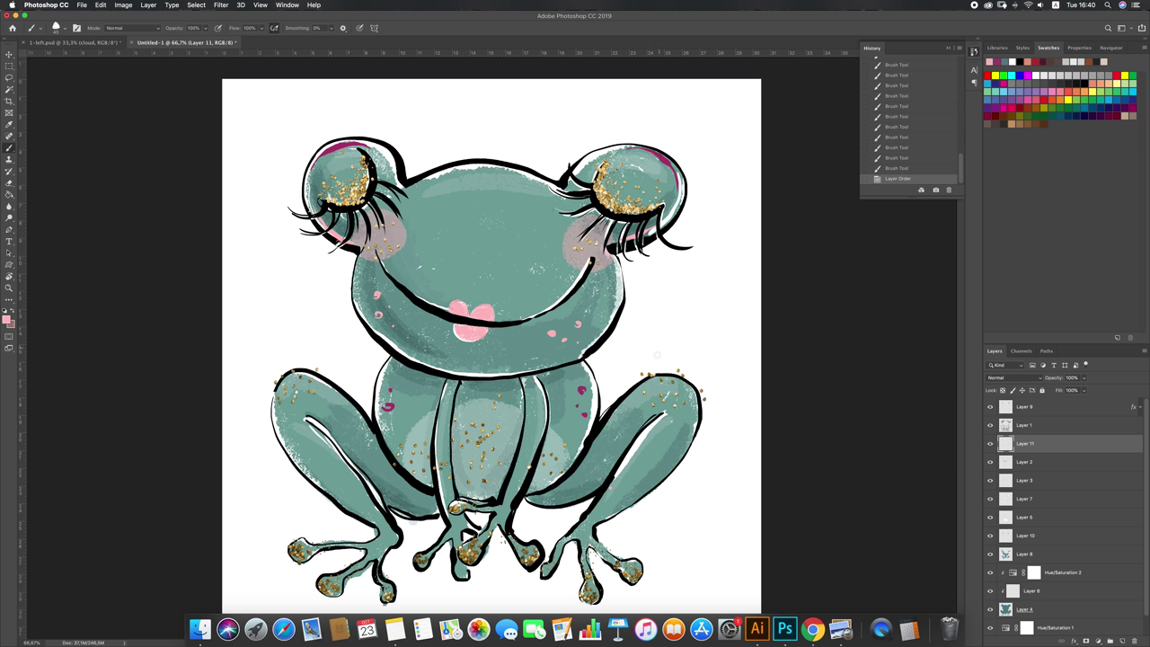
Step: Dab light pink onto the body's magenta spots and paint light pink spots on both knees
{"action": "left_click", "coordinate": [388, 406]}
{"action": "left_click", "coordinate": [583, 389]}
{"action": "left_click", "coordinate": [302, 403]}
{"action": "left_click", "coordinate": [289, 418]}
{"action": "left_click", "coordinate": [302, 437]}
{"action": "left_click", "coordinate": [633, 413]}
{"action": "left_click", "coordinate": [661, 391]}
{"action": "left_click", "coordinate": [662, 392]}
{"action": "left_click", "coordinate": [683, 415]}
{"action": "left_click", "coordinate": [695, 405]}
Step: Set the foreground colour to magenta and add magenta spots among the pink ones on both knees
{"action": "left_click", "coordinate": [996, 61]}
{"action": "left_click", "coordinate": [675, 416]}
{"action": "left_click", "coordinate": [686, 396]}
{"action": "left_click", "coordinate": [312, 385]}
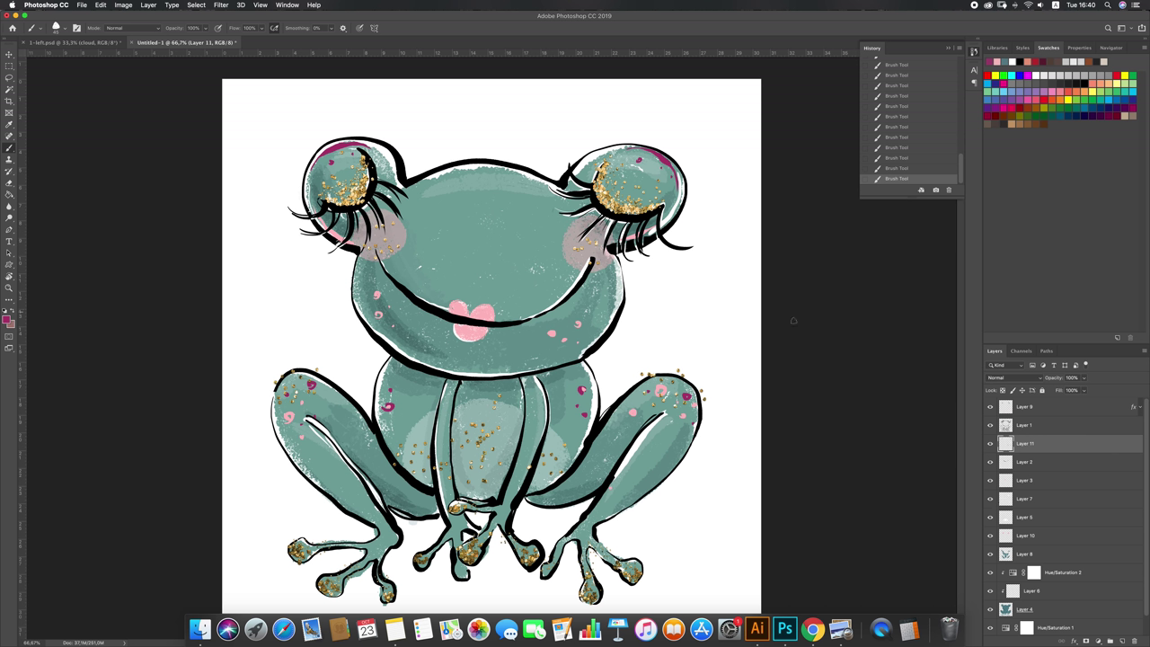
Step: Paint black ink accents around the larger spots on the body and knees on Layer 1, redoing one misplaced stroke
{"action": "left_click", "coordinate": [1074, 430]}
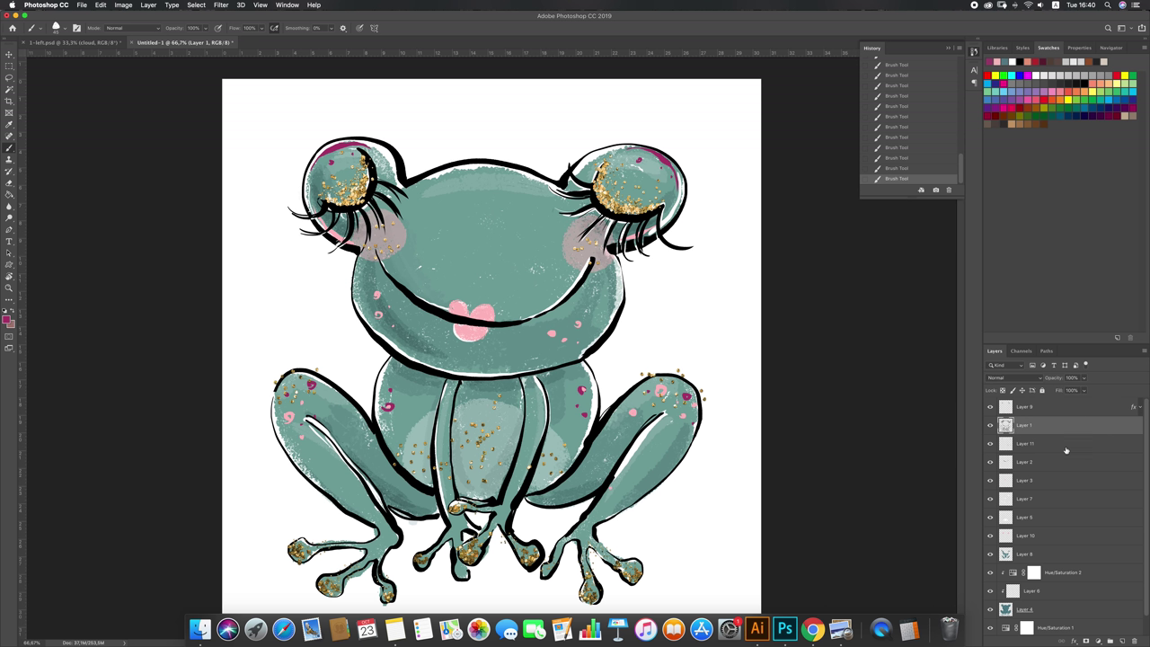
{"action": "left_click", "coordinate": [1025, 67]}
{"action": "left_click", "coordinate": [583, 393]}
{"action": "left_click", "coordinate": [660, 393]}
{"action": "key", "text": "super+z"}
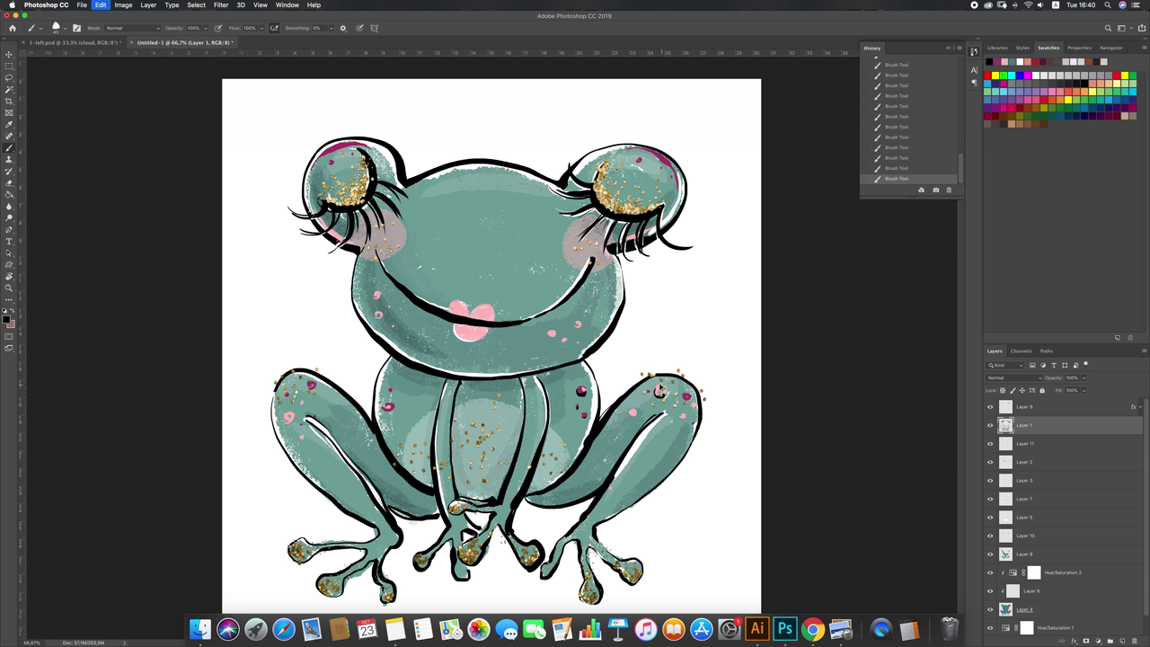
{"action": "left_click", "coordinate": [663, 395]}
{"action": "left_click", "coordinate": [686, 399]}
{"action": "left_click", "coordinate": [310, 391]}
{"action": "left_click_drag", "start_coordinate": [291, 413], "coordinate": [285, 422]}
{"action": "left_click_drag", "start_coordinate": [383, 405], "coordinate": [384, 411]}
Step: Add a new layer above Layer 2 and dab white highlights on the eyelid, body and knee spots
{"action": "left_click", "coordinate": [1055, 468]}
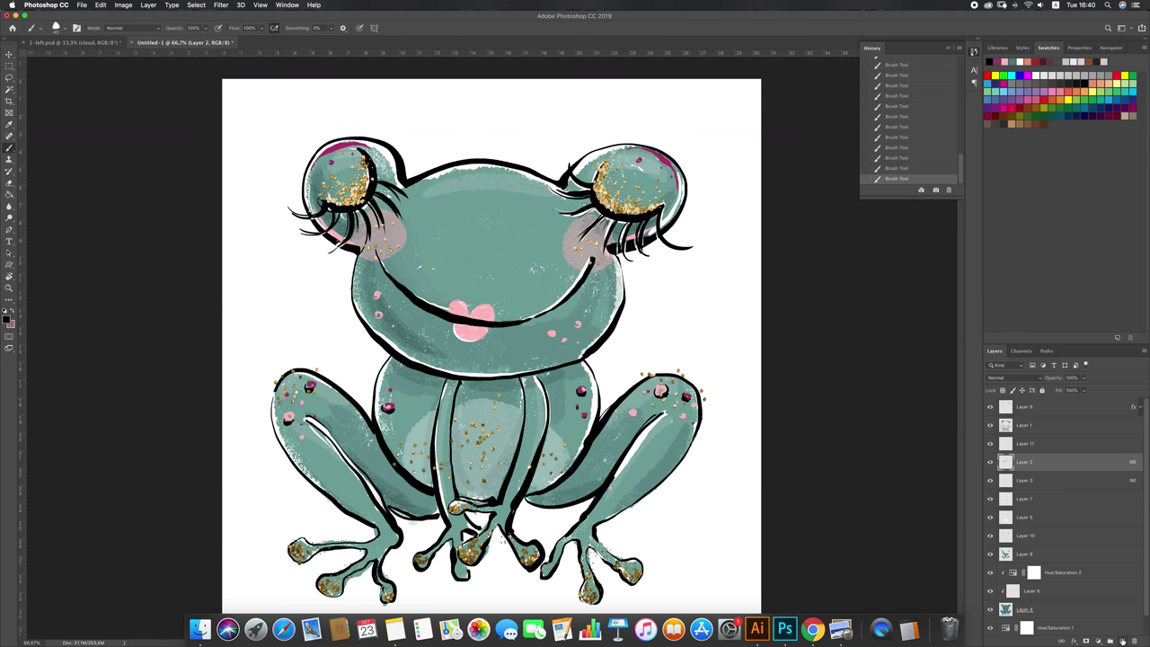
{"action": "left_click", "coordinate": [1122, 641]}
{"action": "left_click", "coordinate": [1036, 74]}
{"action": "left_click", "coordinate": [638, 162]}
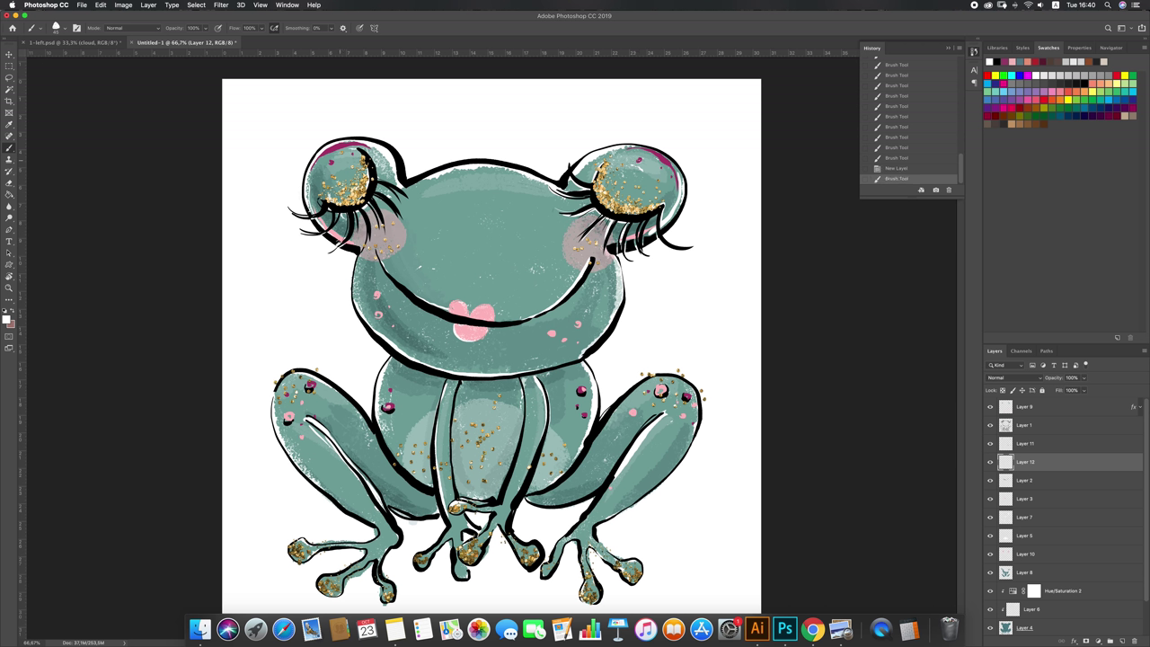
{"action": "left_click", "coordinate": [329, 162]}
{"action": "left_click", "coordinate": [309, 386]}
{"action": "left_click", "coordinate": [287, 418]}
{"action": "left_click", "coordinate": [387, 408]}
{"action": "left_click", "coordinate": [583, 390]}
{"action": "key", "text": "super+z"}
{"action": "key", "text": "shift+super+z"}
{"action": "left_click_drag", "start_coordinate": [658, 389], "coordinate": [662, 392]}
{"action": "left_click", "coordinate": [663, 389]}
{"action": "left_click", "coordinate": [687, 395]}
Step: Add a new layer above the lips layer, set its blend mode to Multiply and choose light pink as the foreground colour
{"action": "key", "text": "v"}
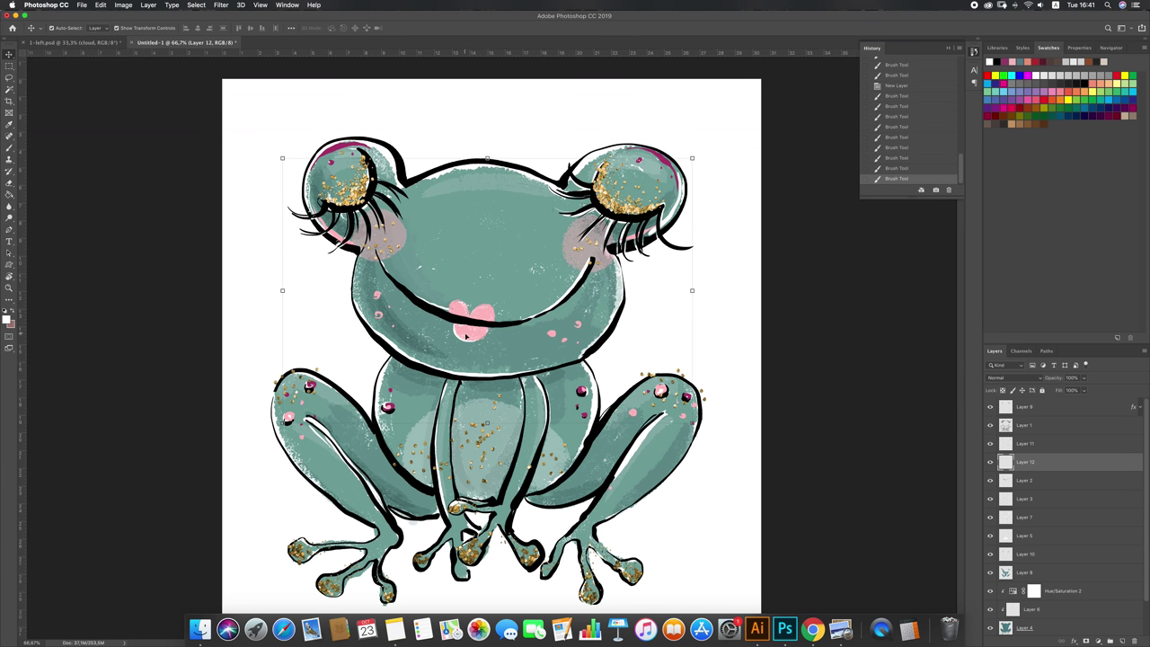
{"action": "left_click", "coordinate": [465, 331]}
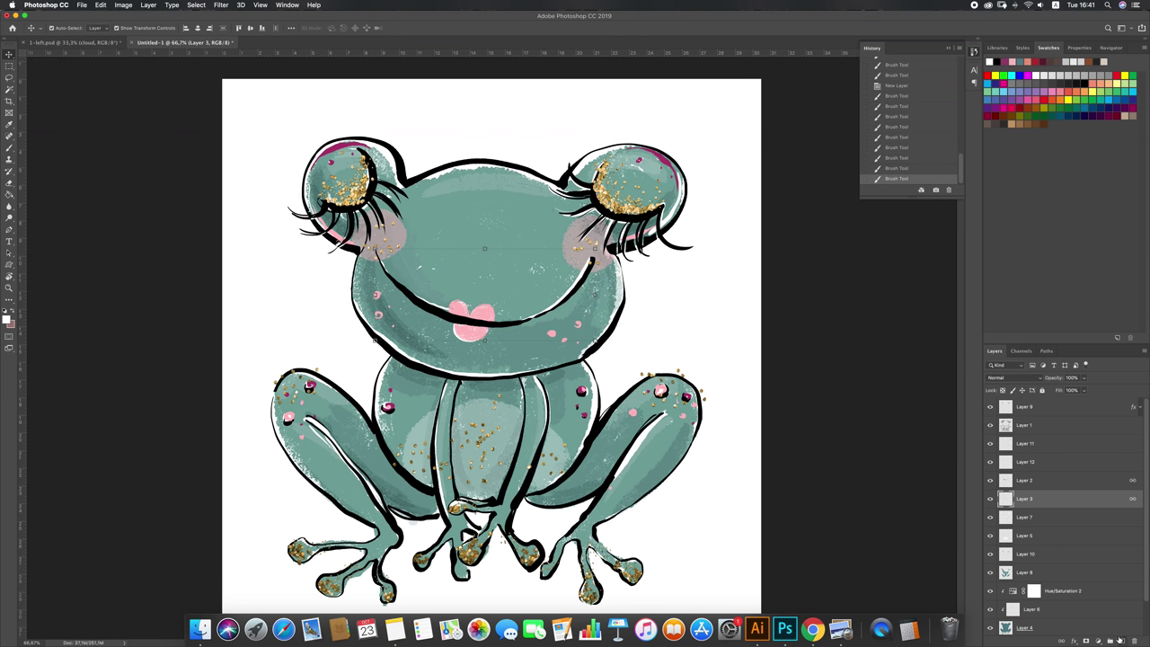
{"action": "left_click", "coordinate": [1122, 641]}
{"action": "left_click", "coordinate": [1008, 377]}
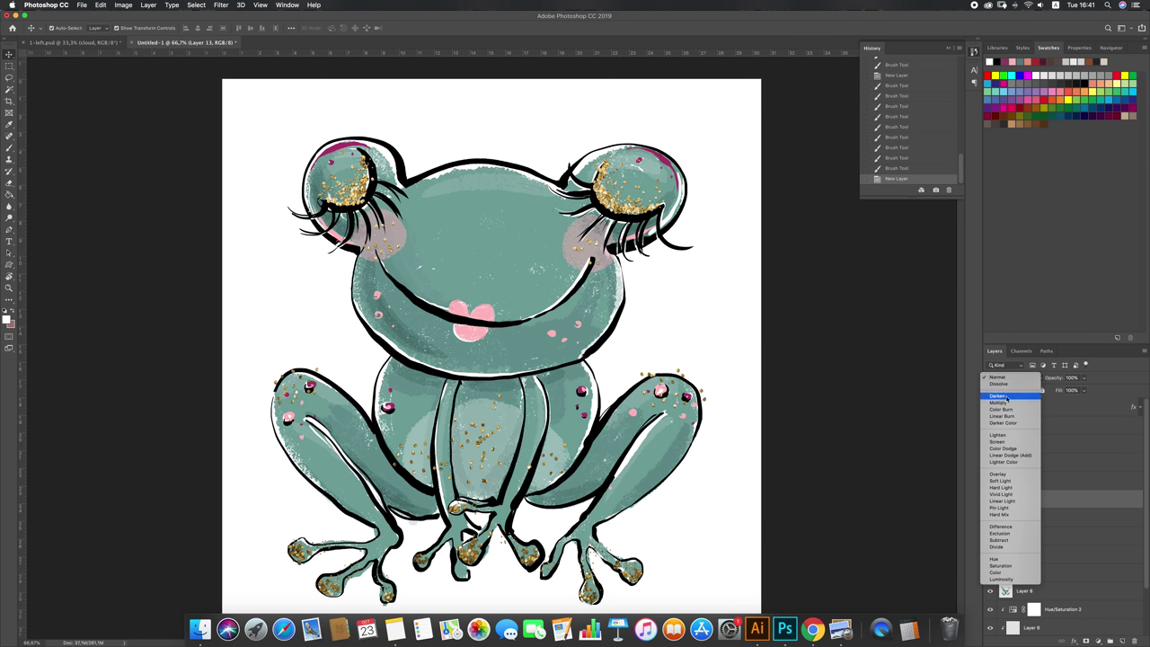
{"action": "left_click", "coordinate": [1006, 400]}
{"action": "left_click", "coordinate": [1014, 61]}
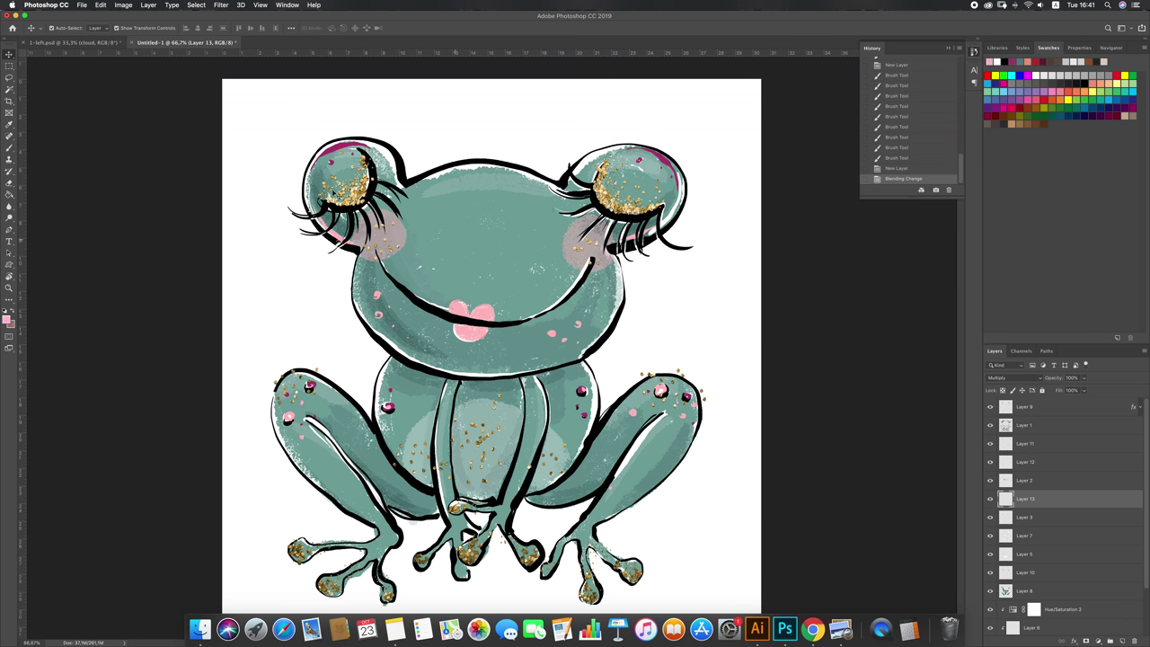
Step: Pick the recent 150 px textured brush, reduce its size, dab shading on the lips and set the layer's opacity to 50%
{"action": "key", "text": "b"}
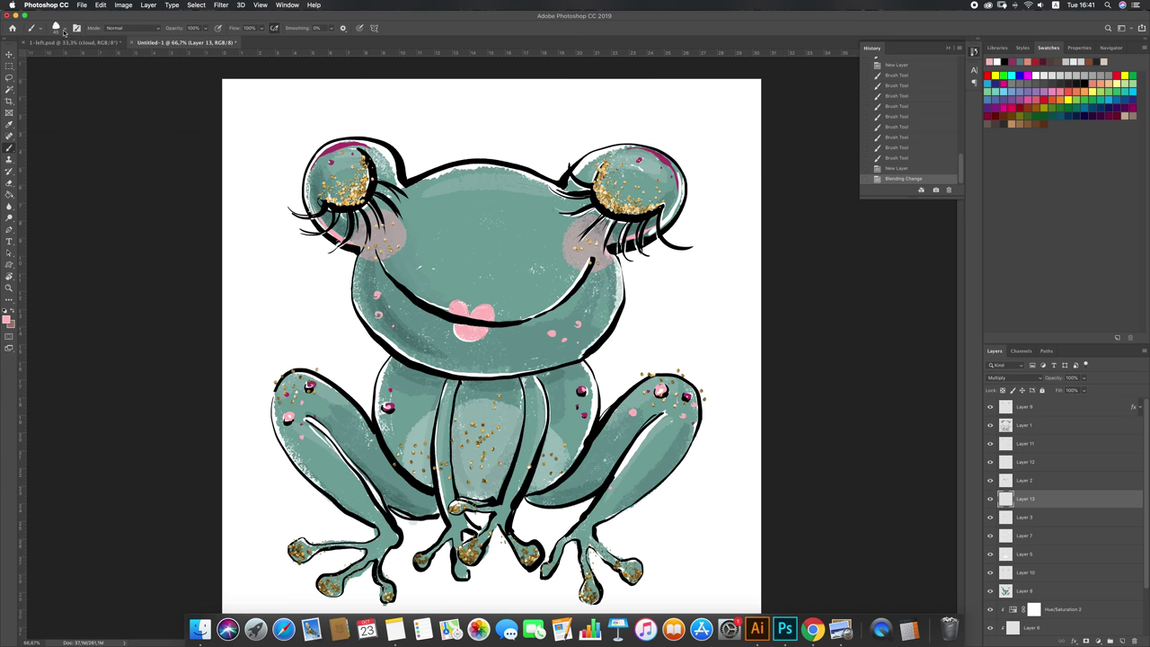
{"action": "left_click", "coordinate": [57, 28]}
{"action": "left_click", "coordinate": [105, 92]}
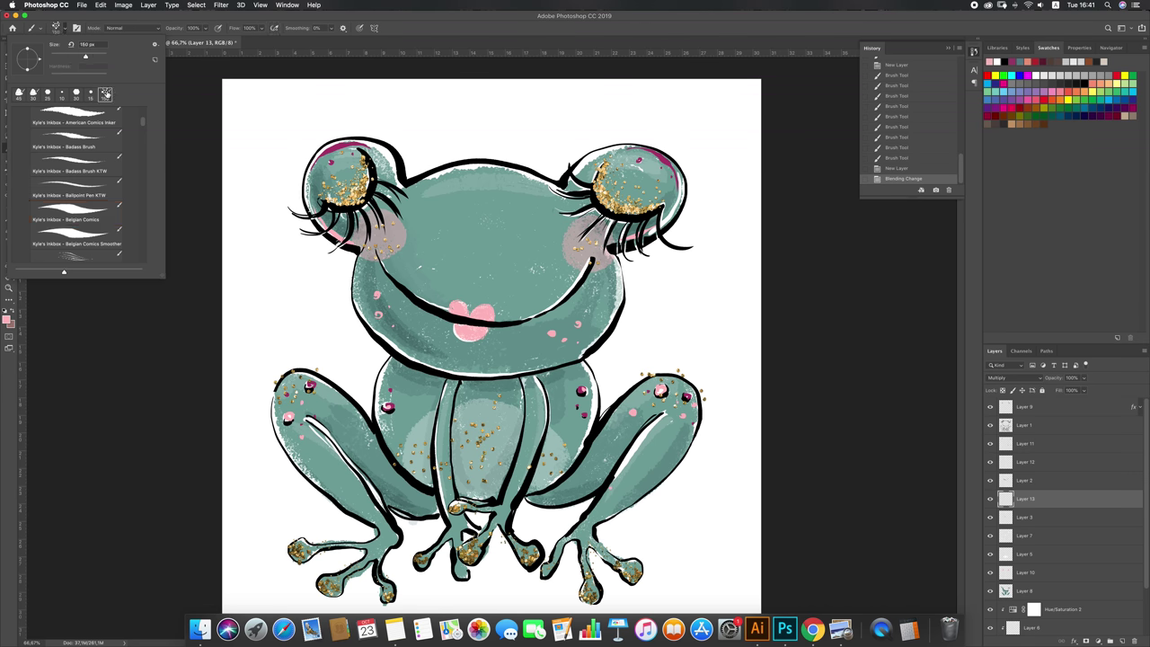
{"action": "key", "text": "Return"}
{"action": "key", "text": "["}
{"action": "key", "text": "["}
{"action": "key", "text": "["}
{"action": "key", "text": "["}
{"action": "key", "text": "["}
{"action": "left_click", "coordinate": [460, 312]}
{"action": "left_click", "coordinate": [1083, 377]}
{"action": "left_click_drag", "start_coordinate": [1084, 390], "coordinate": [1064, 390]}
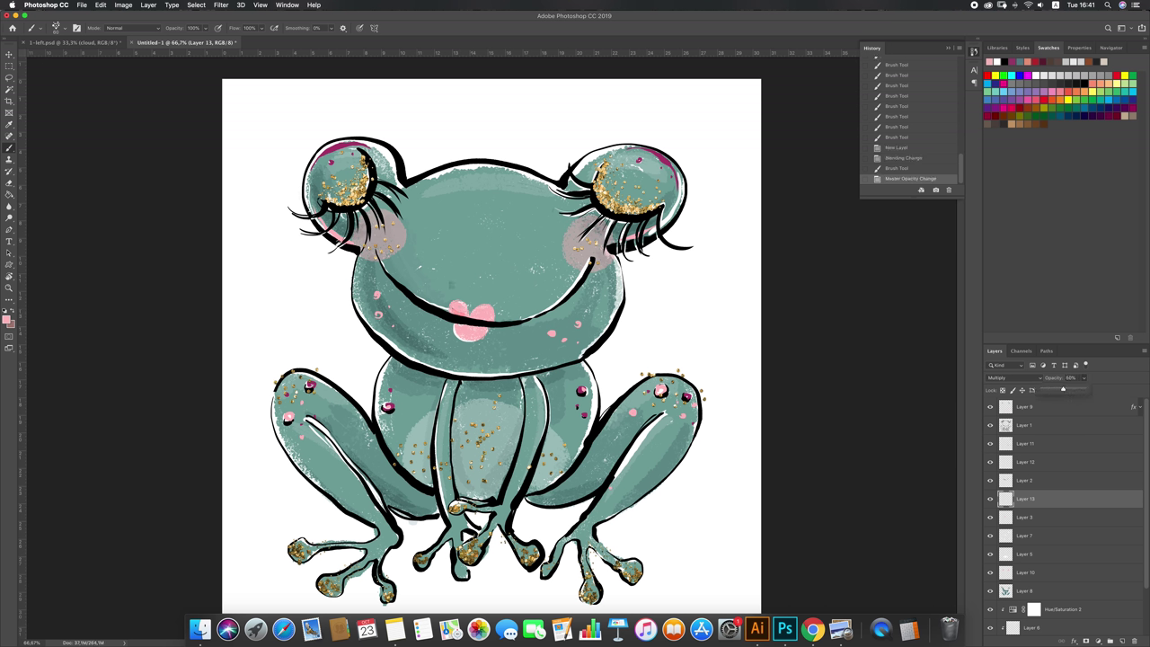
Step: Build up pink shading with short dabs on both upper lobes and the lower part of the lips
{"action": "left_click", "coordinate": [459, 311]}
{"action": "left_click", "coordinate": [463, 314]}
{"action": "left_click", "coordinate": [465, 314]}
{"action": "left_click", "coordinate": [486, 313]}
{"action": "left_click", "coordinate": [488, 315]}
{"action": "left_click", "coordinate": [491, 318]}
{"action": "left_click", "coordinate": [466, 333]}
{"action": "left_click", "coordinate": [467, 331]}
{"action": "left_click", "coordinate": [469, 330]}
{"action": "left_click", "coordinate": [470, 331]}
{"action": "left_click", "coordinate": [475, 330]}
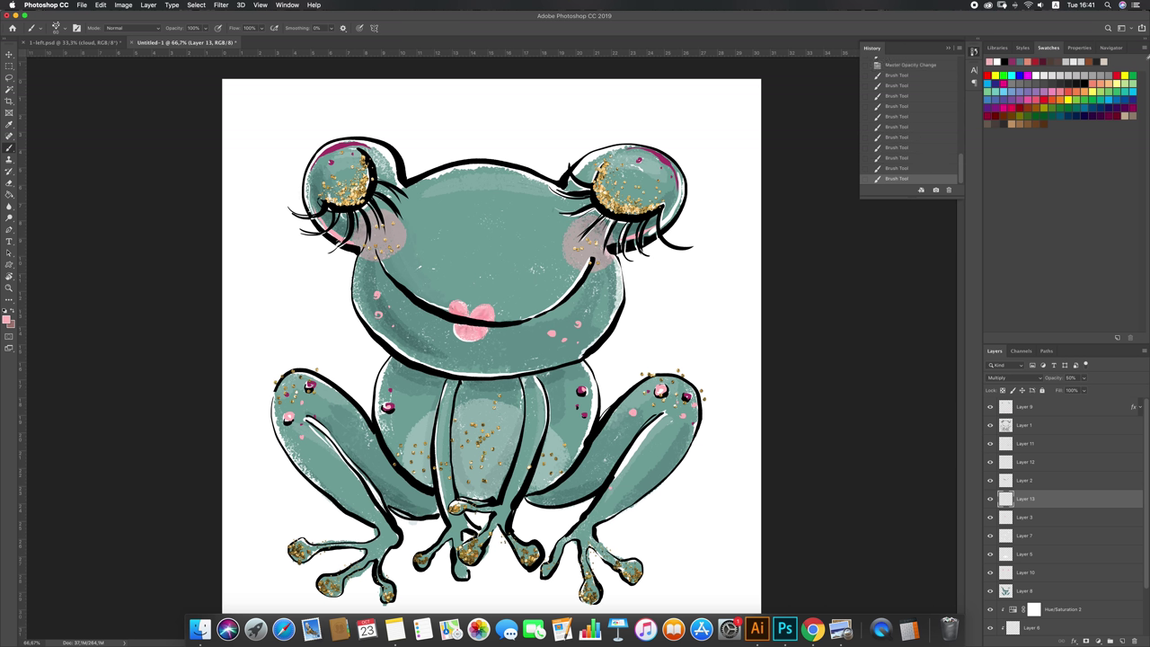
{"action": "left_click", "coordinate": [1112, 48]}
{"action": "left_click", "coordinate": [1135, 338]}
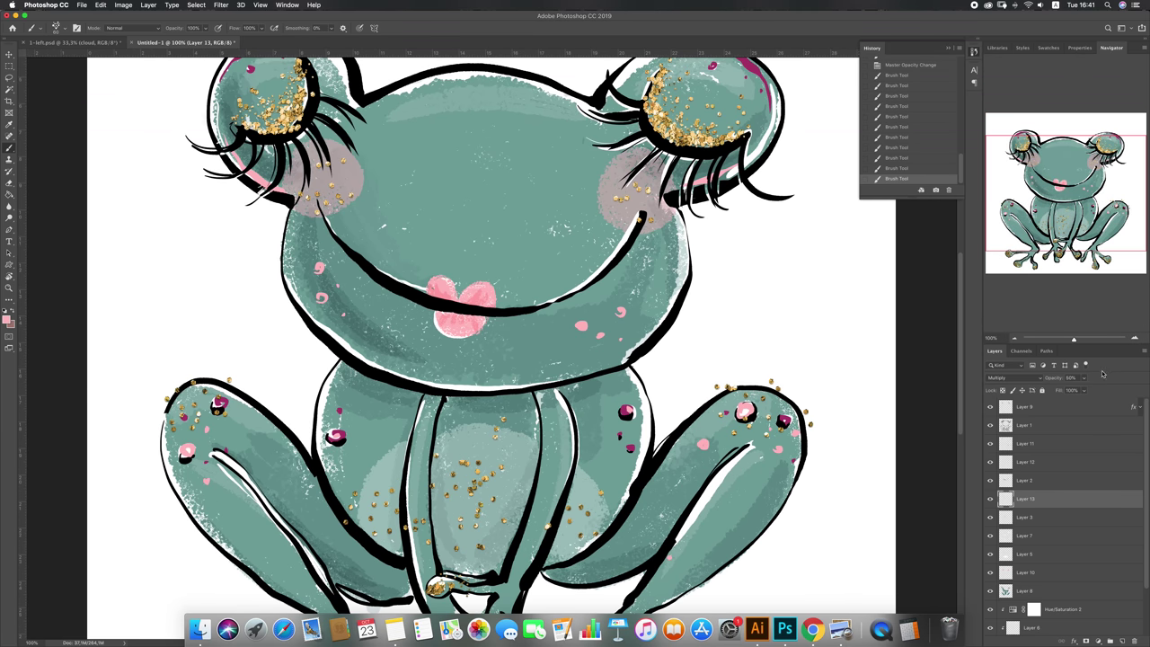
{"action": "left_click", "coordinate": [1015, 339]}
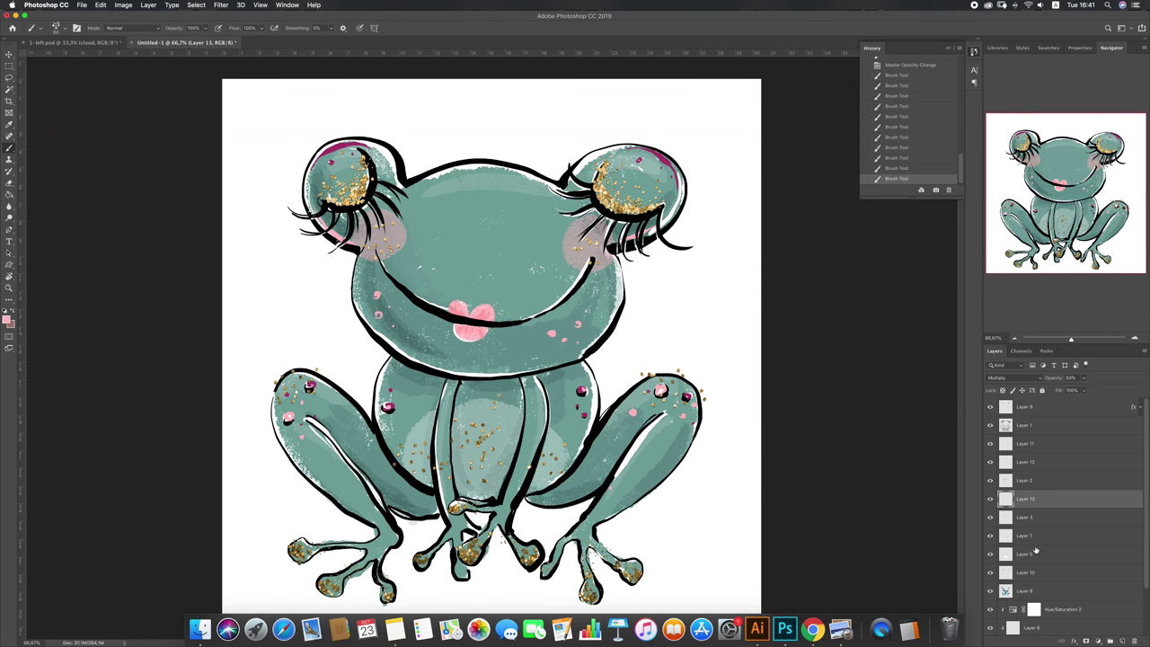
Step: Add a new layer directly above Layer 1 and clip it to Layer 1 with a clipping mask
{"action": "left_click", "coordinate": [1044, 428]}
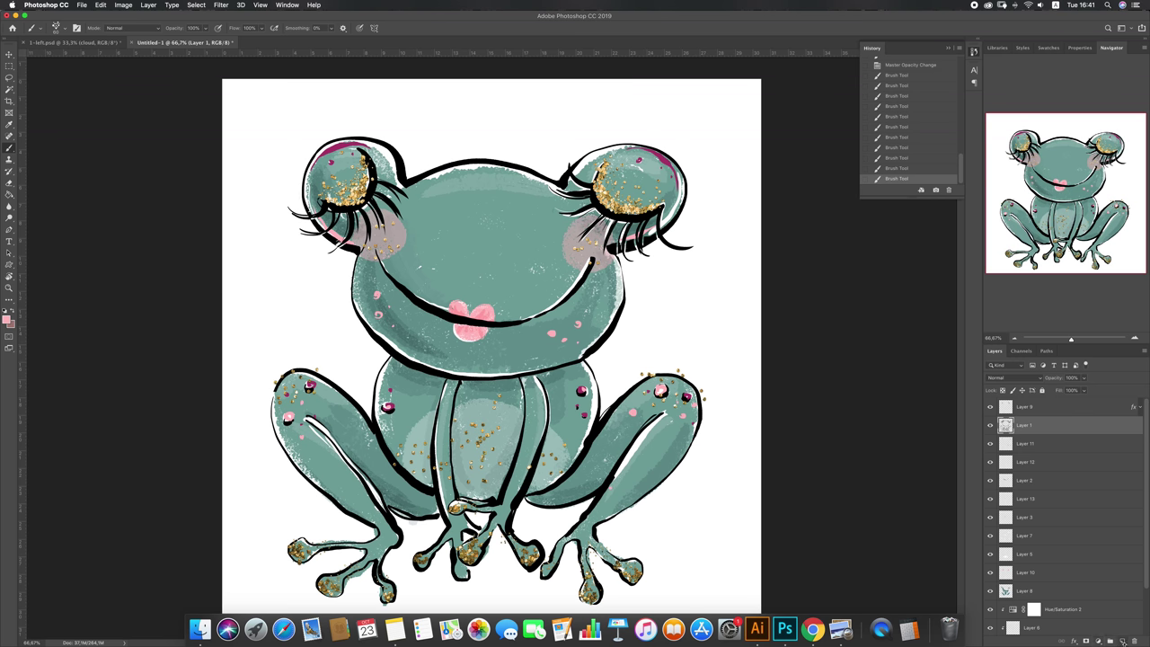
{"action": "left_click", "coordinate": [1124, 641]}
{"action": "right_click", "coordinate": [1043, 431]}
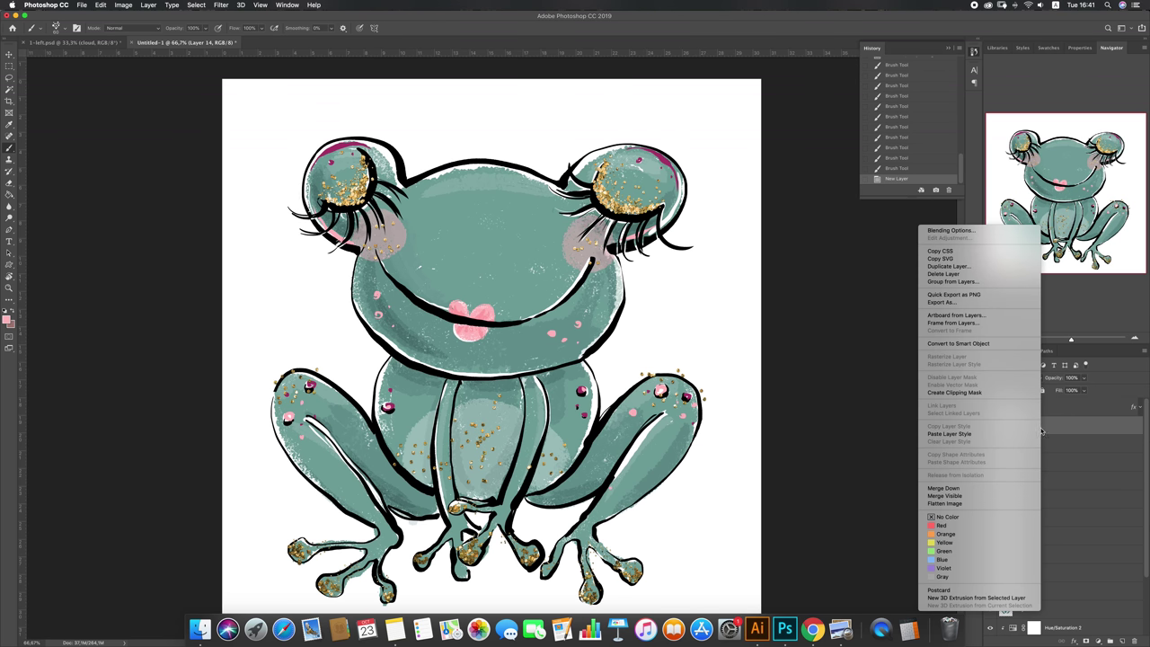
{"action": "left_click", "coordinate": [955, 392]}
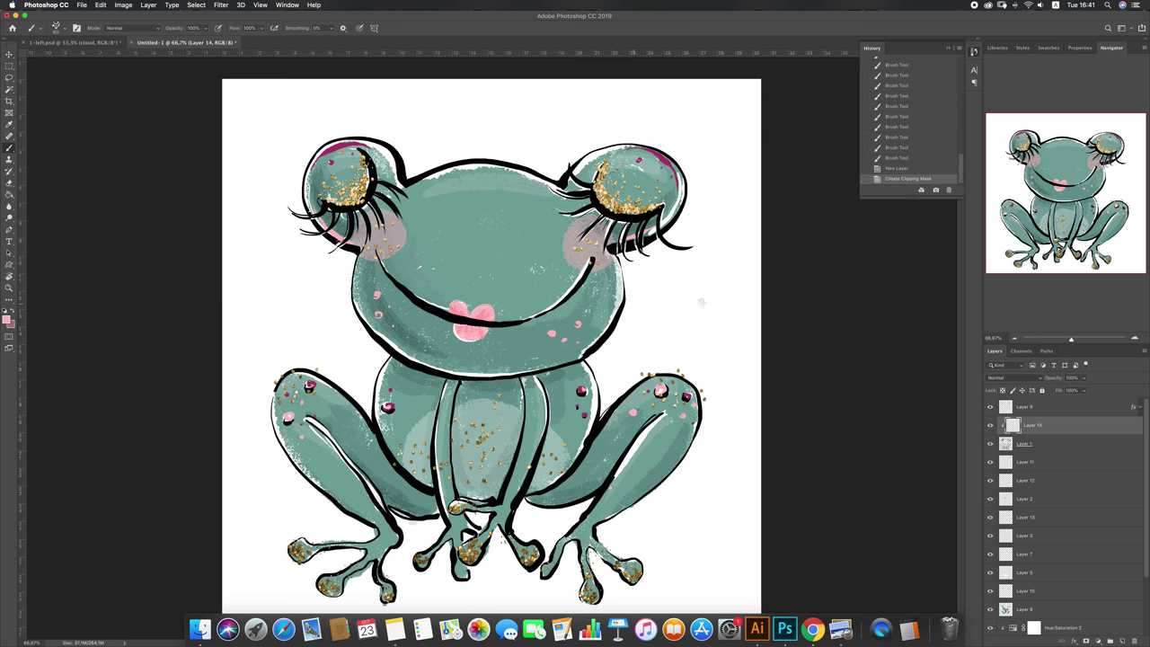
Step: Sample the dark teal from the frog's cheek and pick a recent ink brush preset for painting
{"action": "key", "text": "i"}
{"action": "left_click", "coordinate": [397, 331]}
{"action": "key", "text": "b"}
{"action": "right_click", "coordinate": [429, 337]}
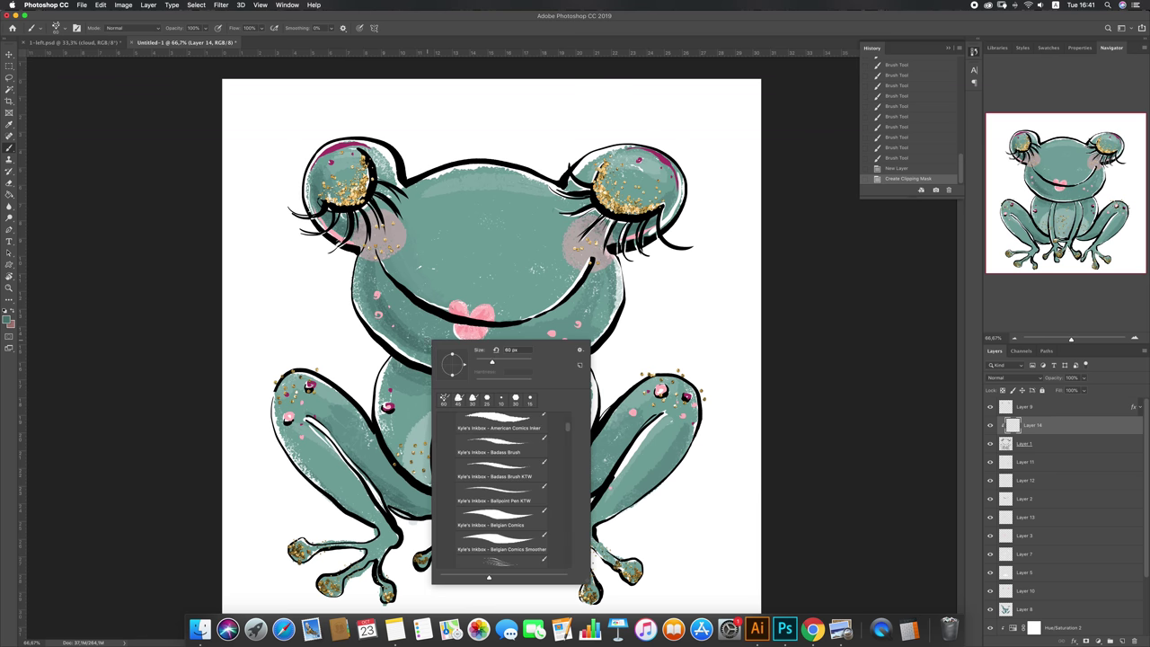
{"action": "left_click", "coordinate": [459, 397]}
{"action": "key", "text": "Return"}
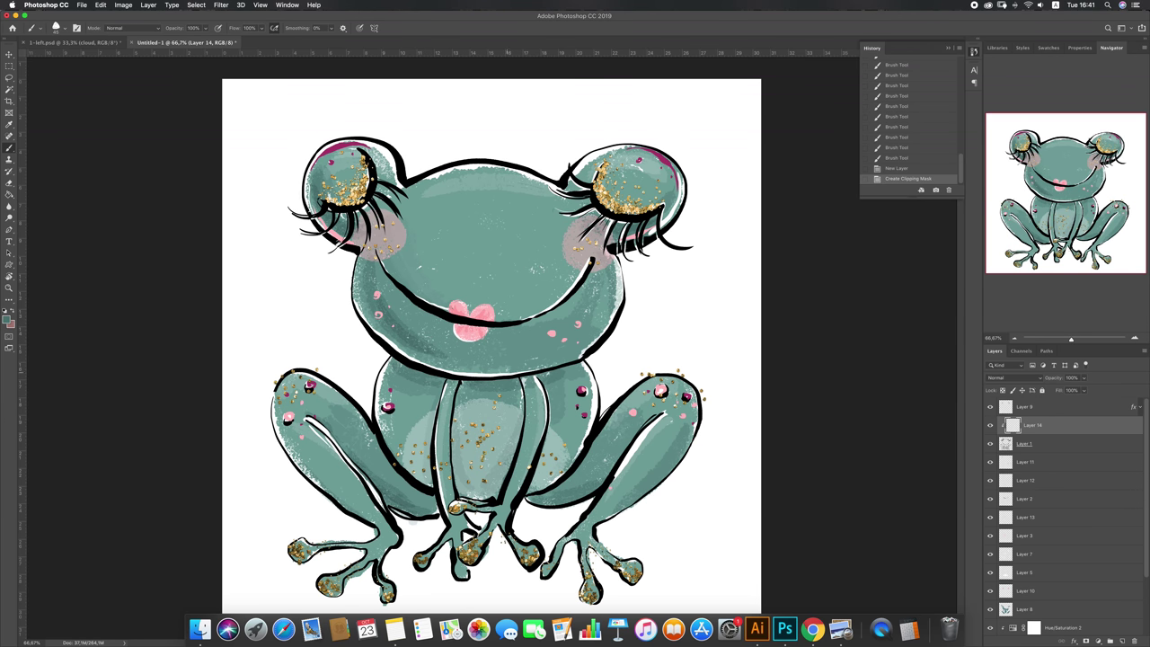
Step: Paint teal over the black outline of the right cheek and chin, and set the clipped layer's opacity to 91%
{"action": "mouse_move", "coordinate": [593, 363]}
{"action": "left_mouse_down"}
{"action": "mouse_move", "coordinate": [618, 301]}
{"action": "mouse_move", "coordinate": [621, 241]}
{"action": "left_mouse_up"}
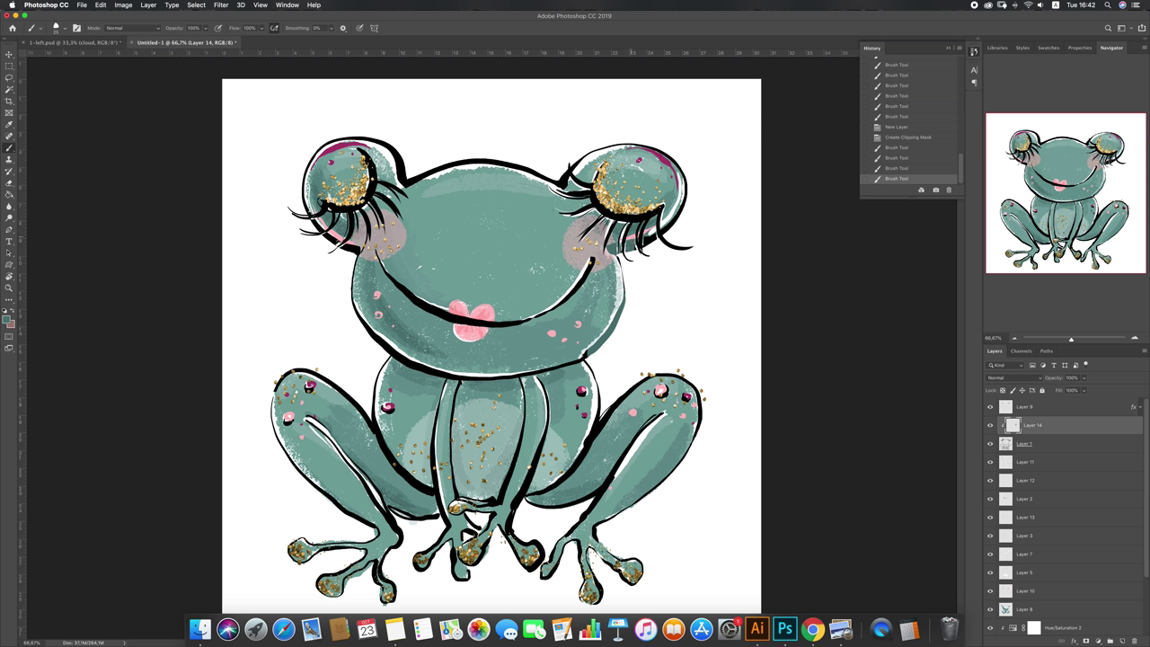
{"action": "left_click_drag", "start_coordinate": [635, 248], "coordinate": [622, 253]}
{"action": "mouse_move", "coordinate": [405, 364]}
{"action": "left_mouse_down"}
{"action": "mouse_move", "coordinate": [529, 373]}
{"action": "mouse_move", "coordinate": [581, 361]}
{"action": "mouse_move", "coordinate": [588, 346]}
{"action": "left_mouse_up"}
{"action": "left_click", "coordinate": [1084, 378]}
{"action": "left_click_drag", "start_coordinate": [1085, 388], "coordinate": [1080, 390]}
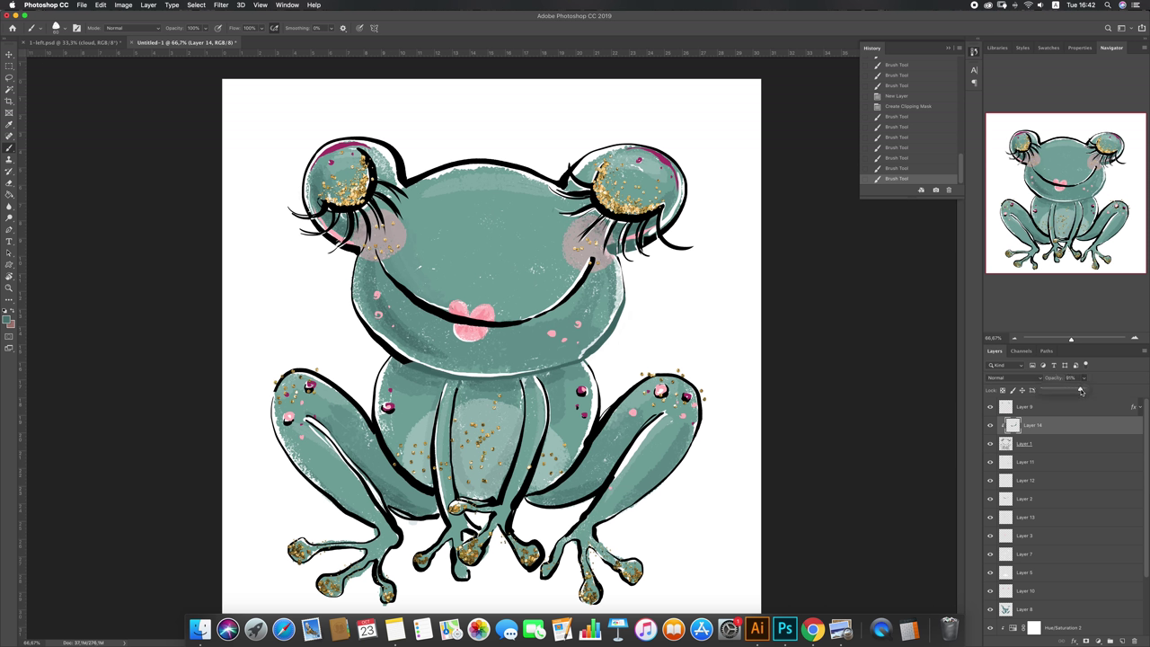
Step: Continue recolouring the black outline in teal along the left cheek, around the left eye and across the top of the head
{"action": "left_click_drag", "start_coordinate": [347, 248], "coordinate": [355, 253]}
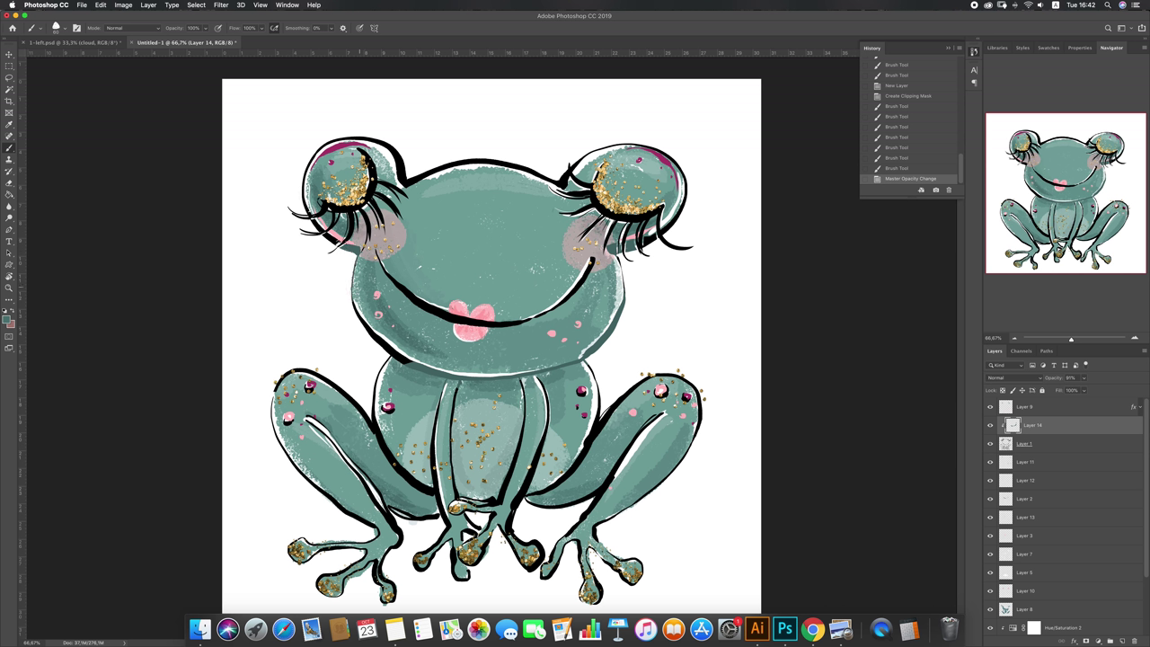
{"action": "left_click", "coordinate": [410, 364]}
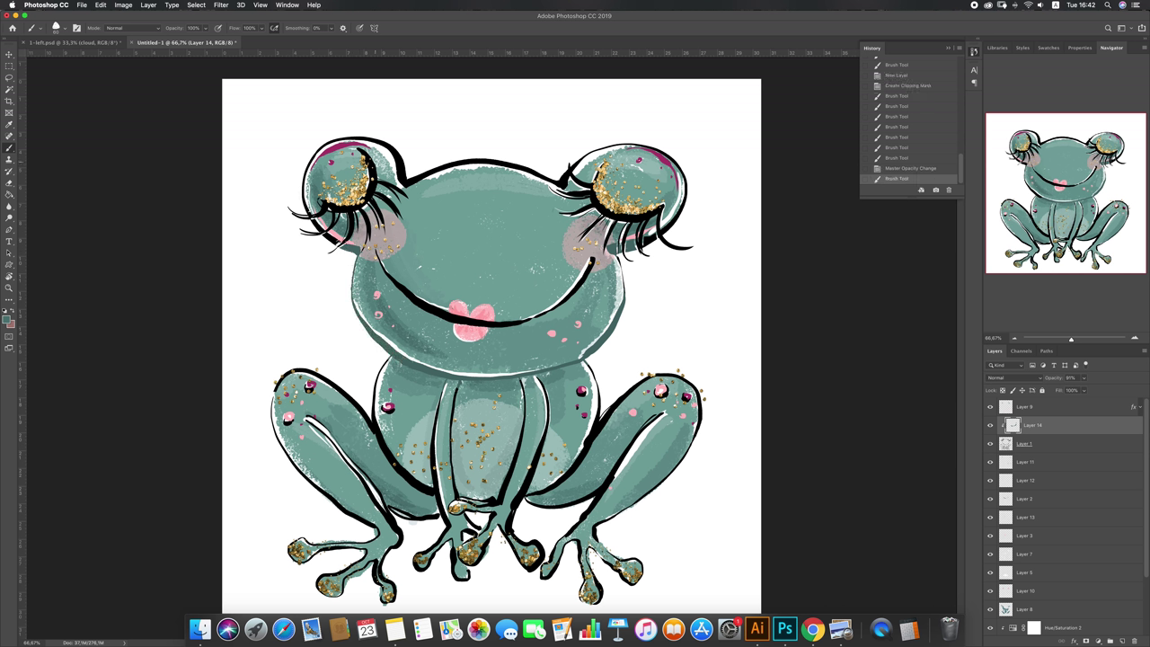
{"action": "mouse_move", "coordinate": [311, 153]}
{"action": "left_mouse_down"}
{"action": "mouse_move", "coordinate": [314, 226]}
{"action": "mouse_move", "coordinate": [341, 238]}
{"action": "left_mouse_up"}
{"action": "mouse_move", "coordinate": [349, 140]}
{"action": "left_mouse_down"}
{"action": "mouse_move", "coordinate": [395, 146]}
{"action": "mouse_move", "coordinate": [406, 181]}
{"action": "mouse_move", "coordinate": [484, 164]}
{"action": "mouse_move", "coordinate": [559, 183]}
{"action": "mouse_move", "coordinate": [568, 173]}
{"action": "left_mouse_up"}
Step: Switch to the Eraser and choose a Kyle's Eraser brush from the Erasers set of the megapack brushes
{"action": "key", "text": "e"}
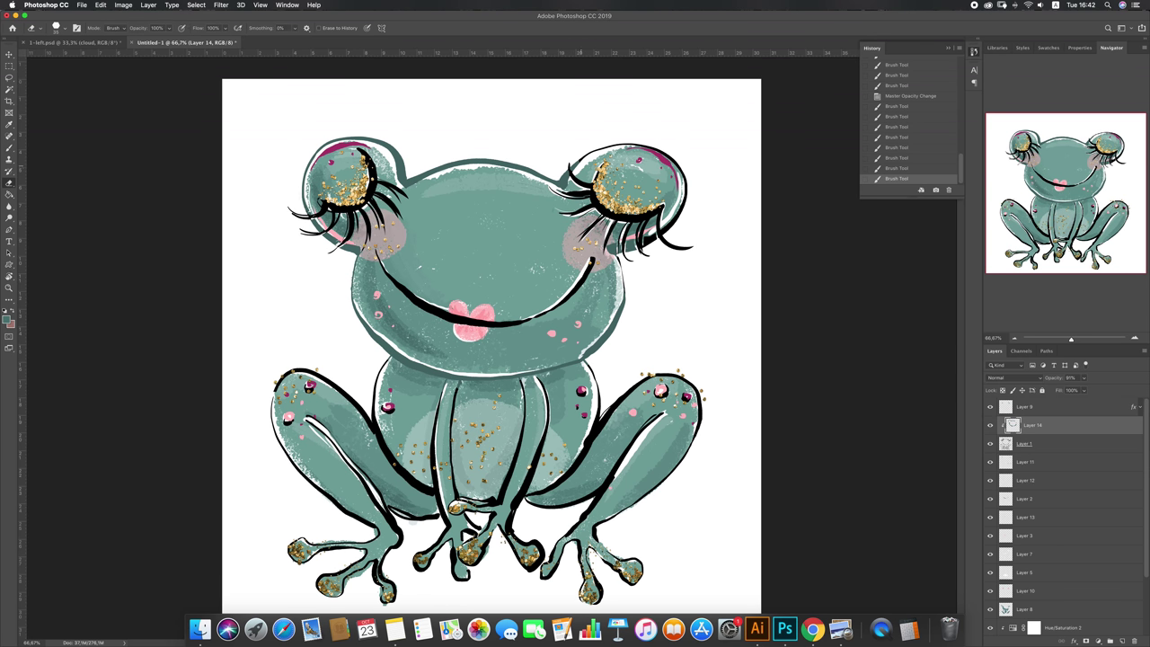
{"action": "key", "text": "bracketleft"}
{"action": "key", "text": "bracketleft"}
{"action": "key", "text": "bracketleft"}
{"action": "key", "text": "bracketleft"}
{"action": "right_click", "coordinate": [560, 128]}
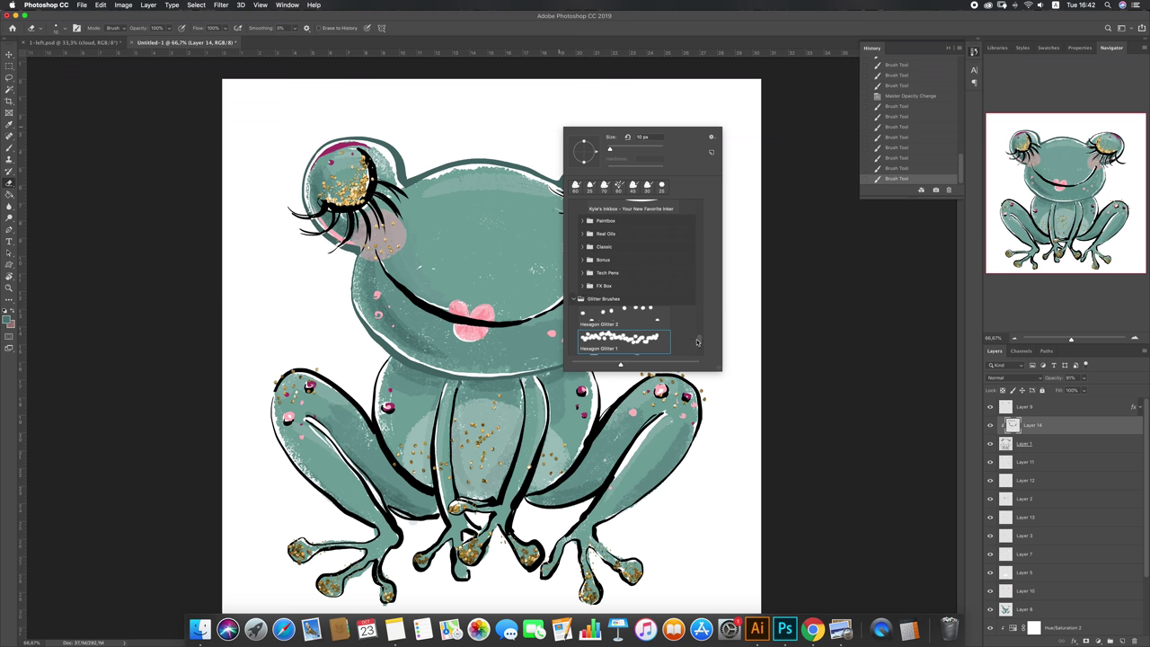
{"action": "scroll", "coordinate": [700, 338], "scroll_direction": "up", "scroll_amount": 3}
{"action": "left_click_drag", "start_coordinate": [701, 339], "coordinate": [706, 199]}
{"action": "left_click", "coordinate": [583, 285]}
{"action": "double_click", "coordinate": [606, 307]}
Step: Reduce the eraser size and erase the teal overlapping the black lashes at the left and right eyes
{"action": "key", "text": "bracketleft"}
{"action": "key", "text": "bracketleft"}
{"action": "key", "text": "bracketleft"}
{"action": "key", "text": "bracketleft"}
{"action": "key", "text": "bracketleft"}
{"action": "key", "text": "bracketleft"}
{"action": "left_click_drag", "start_coordinate": [309, 218], "coordinate": [314, 223]}
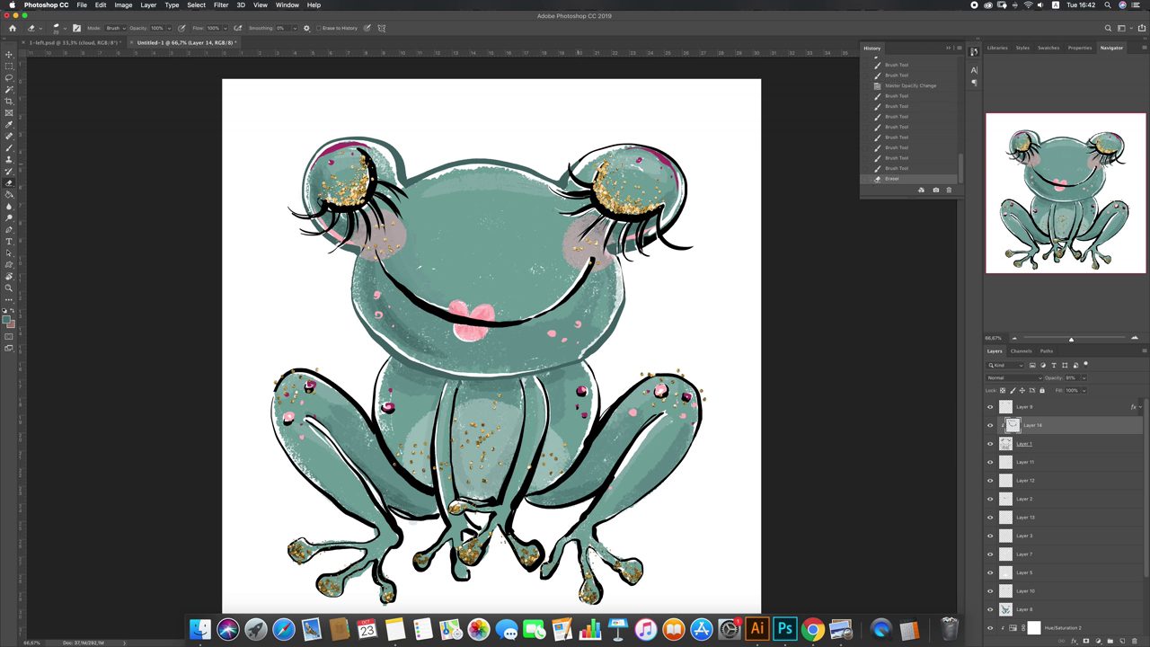
{"action": "left_click_drag", "start_coordinate": [569, 168], "coordinate": [572, 167]}
Step: Return to a smaller brush and paint teal over the black outlines around the right eye, the arms and the right leg
{"action": "key", "text": "b"}
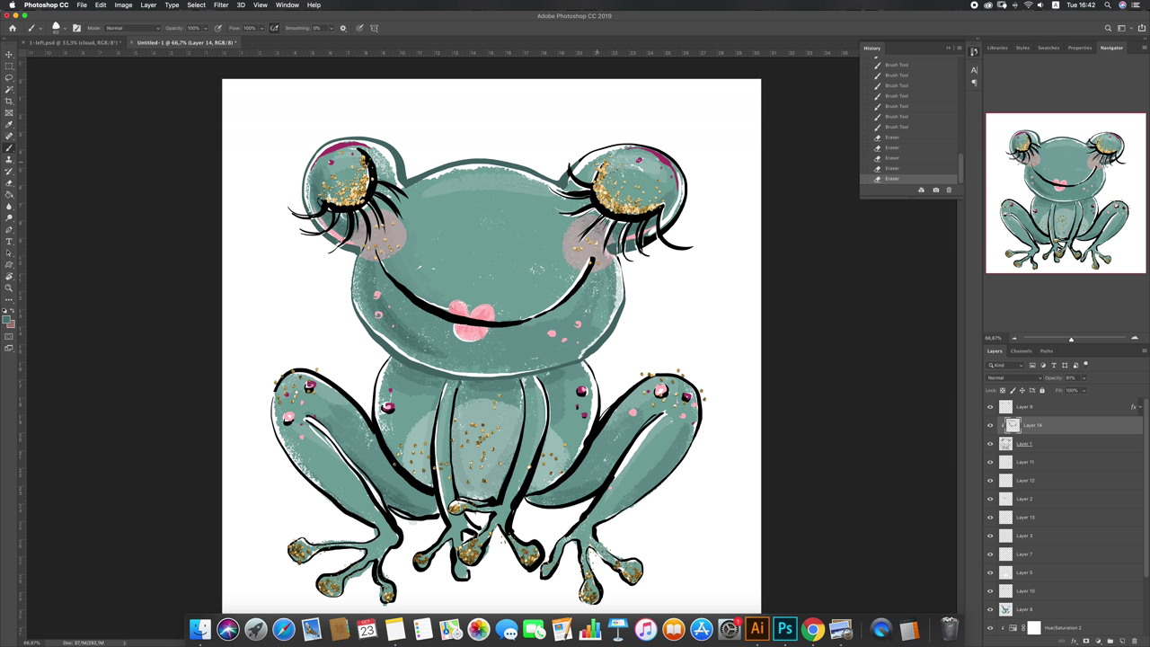
{"action": "key", "text": "["}
{"action": "key", "text": "["}
{"action": "key", "text": "["}
{"action": "key", "text": "["}
{"action": "key", "text": "["}
{"action": "key", "text": "["}
{"action": "left_click_drag", "start_coordinate": [567, 167], "coordinate": [573, 170]}
{"action": "left_click", "coordinate": [672, 223]}
{"action": "left_click_drag", "start_coordinate": [664, 235], "coordinate": [654, 239]}
{"action": "left_click", "coordinate": [655, 240]}
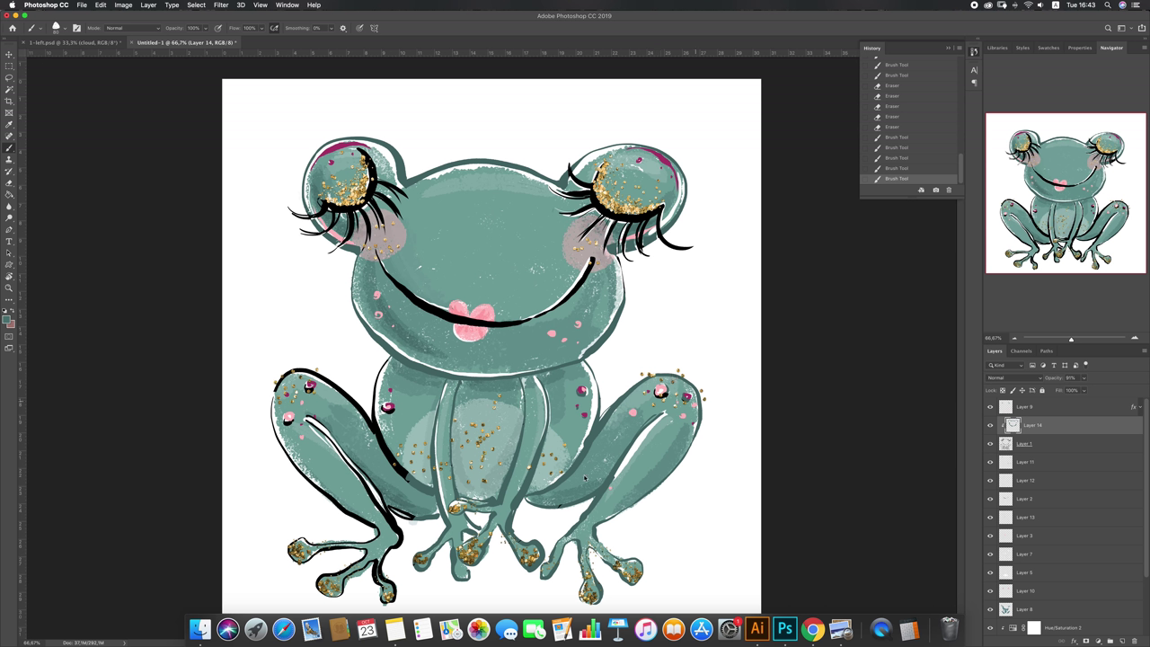
Step: Paint teal over the remaining black outlines on the left side of the body, the left leg and its foot
{"action": "left_click_drag", "start_coordinate": [376, 391], "coordinate": [394, 438]}
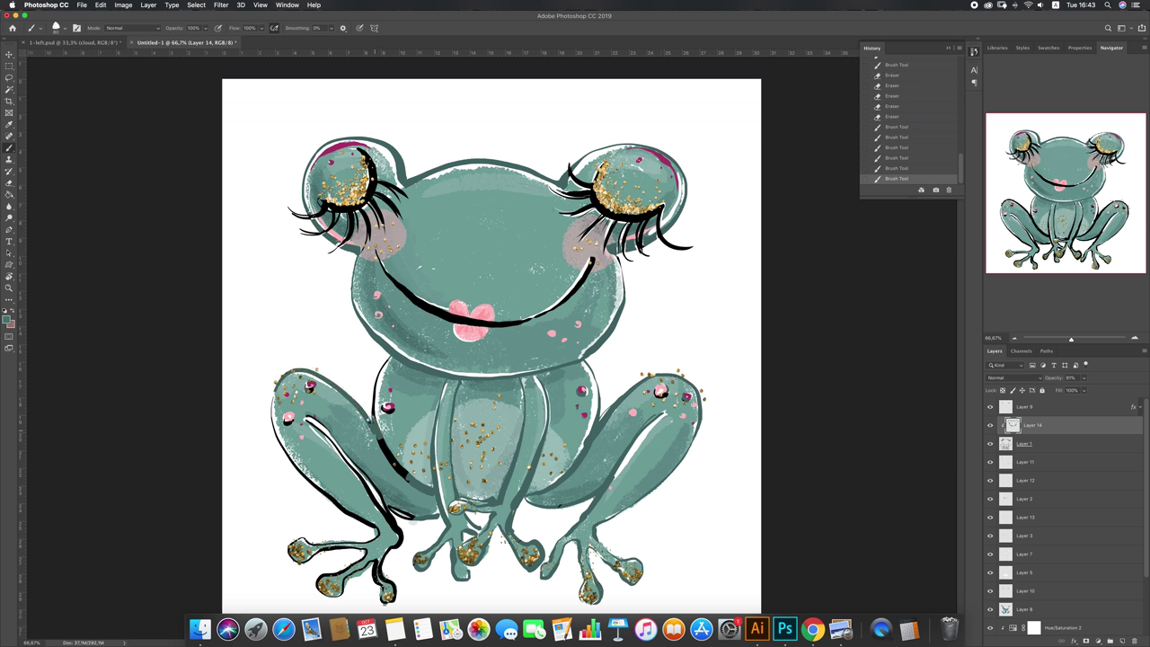
{"action": "mouse_move", "coordinate": [260, 392]}
{"action": "left_mouse_down"}
{"action": "mouse_move", "coordinate": [279, 437]}
{"action": "mouse_move", "coordinate": [355, 517]}
{"action": "mouse_move", "coordinate": [375, 530]}
{"action": "mouse_move", "coordinate": [382, 492]}
{"action": "mouse_move", "coordinate": [424, 513]}
{"action": "mouse_move", "coordinate": [410, 517]}
{"action": "mouse_move", "coordinate": [312, 442]}
{"action": "mouse_move", "coordinate": [326, 435]}
{"action": "mouse_move", "coordinate": [343, 452]}
{"action": "mouse_move", "coordinate": [376, 506]}
{"action": "left_mouse_up"}
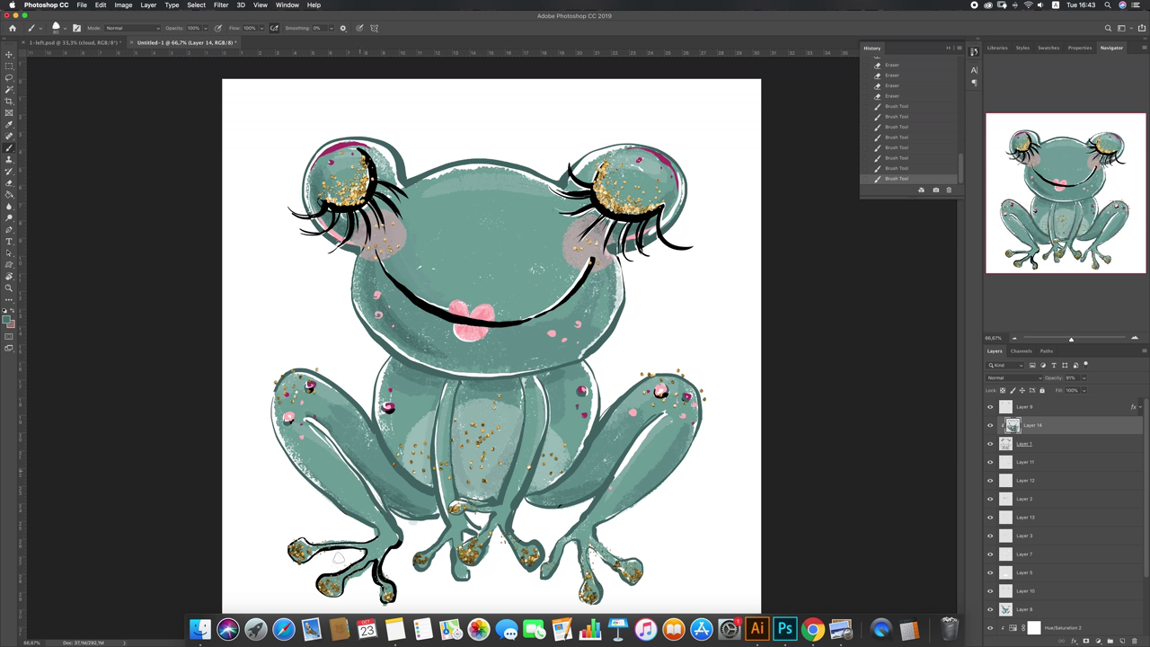
{"action": "mouse_move", "coordinate": [396, 558]}
{"action": "left_mouse_down"}
{"action": "mouse_move", "coordinate": [368, 593]}
{"action": "mouse_move", "coordinate": [399, 597]}
{"action": "left_mouse_up"}
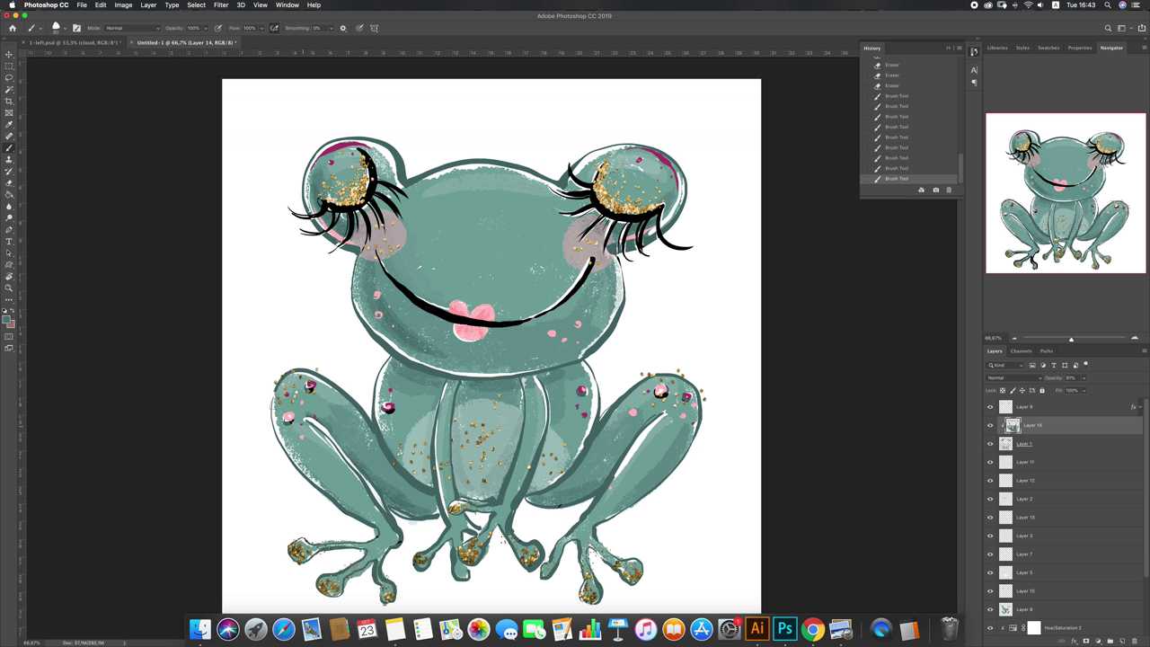
Step: Try painting teal over the black edges of the spots on the body's left side and the right knee
{"action": "left_click_drag", "start_coordinate": [384, 409], "coordinate": [395, 411]}
{"action": "left_click_drag", "start_coordinate": [667, 393], "coordinate": [657, 397]}
{"action": "left_click", "coordinate": [663, 434]}
Step: Erase the teal from the spots on the knees and body, and set Layer 14's opacity to 74%
{"action": "key", "text": "e"}
{"action": "left_click", "coordinate": [288, 418]}
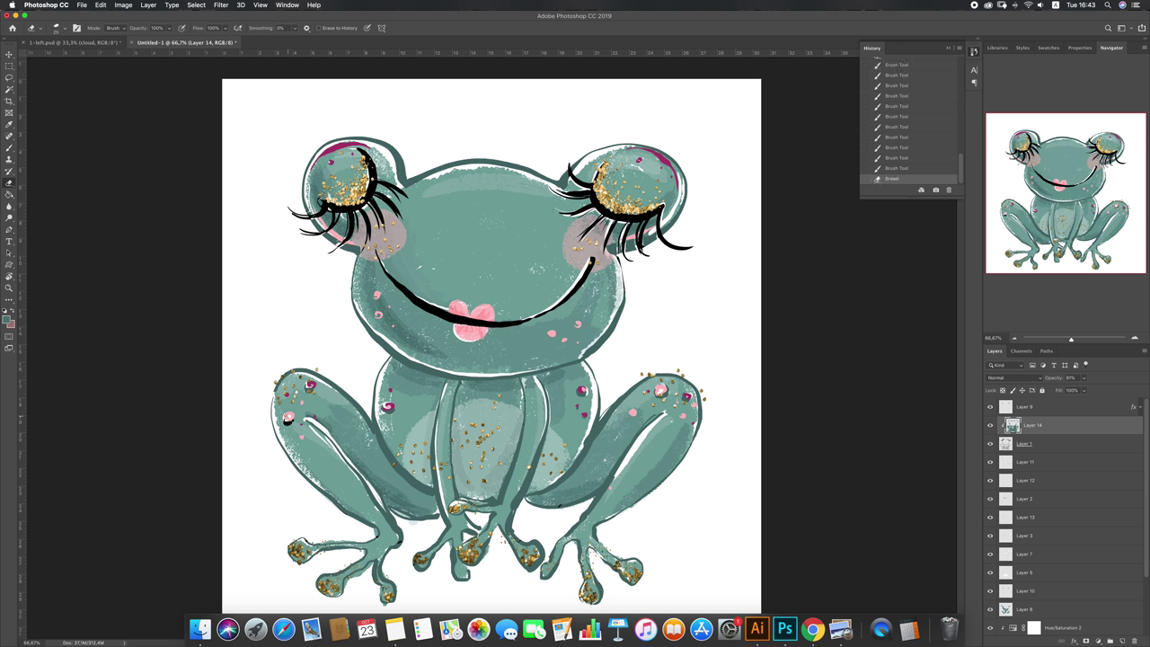
{"action": "left_click", "coordinate": [288, 417]}
{"action": "left_click", "coordinate": [388, 409]}
{"action": "left_click", "coordinate": [582, 399]}
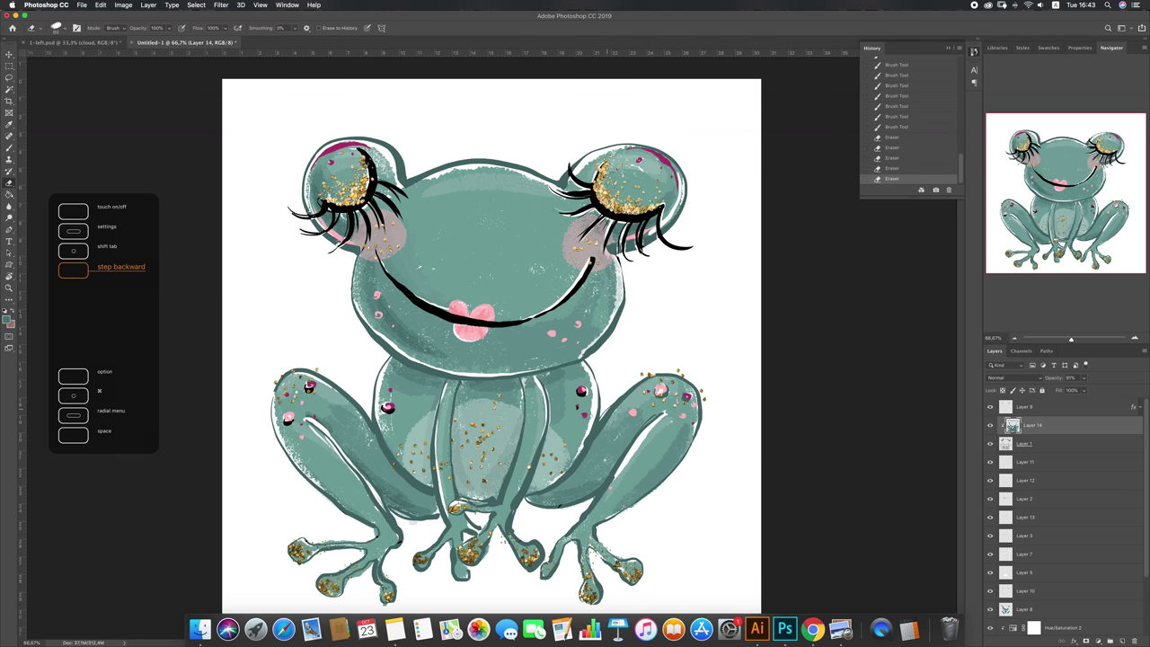
{"action": "left_click", "coordinate": [651, 399]}
{"action": "left_click_drag", "start_coordinate": [656, 394], "coordinate": [692, 396]}
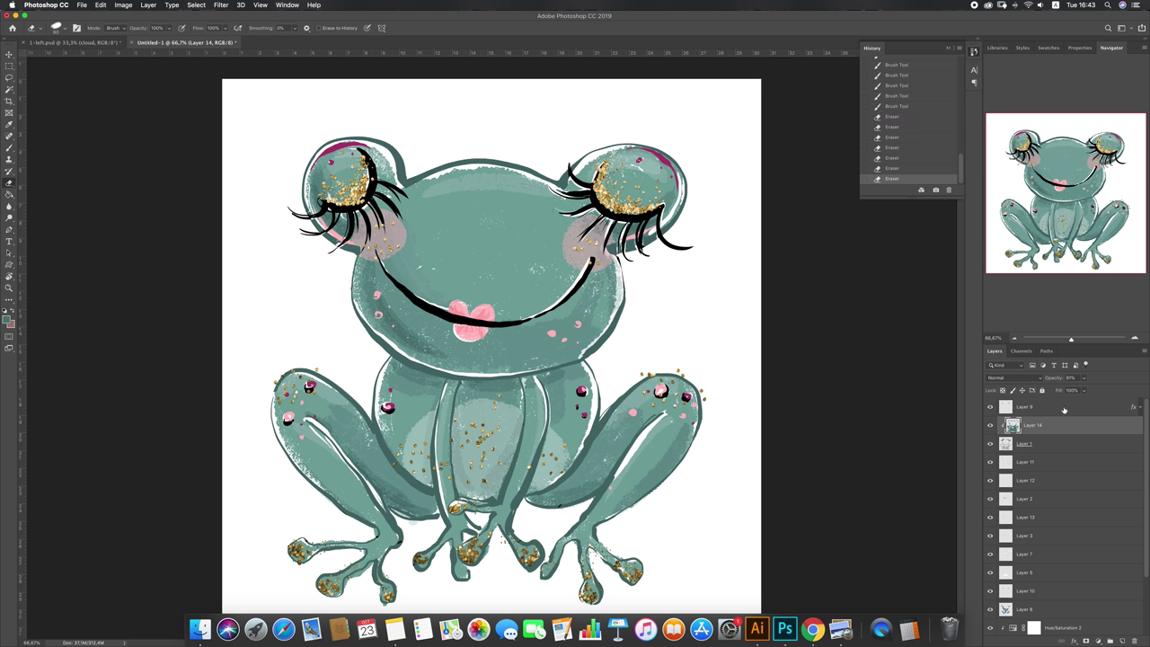
{"action": "left_click_drag", "start_coordinate": [1086, 381], "coordinate": [1076, 390]}
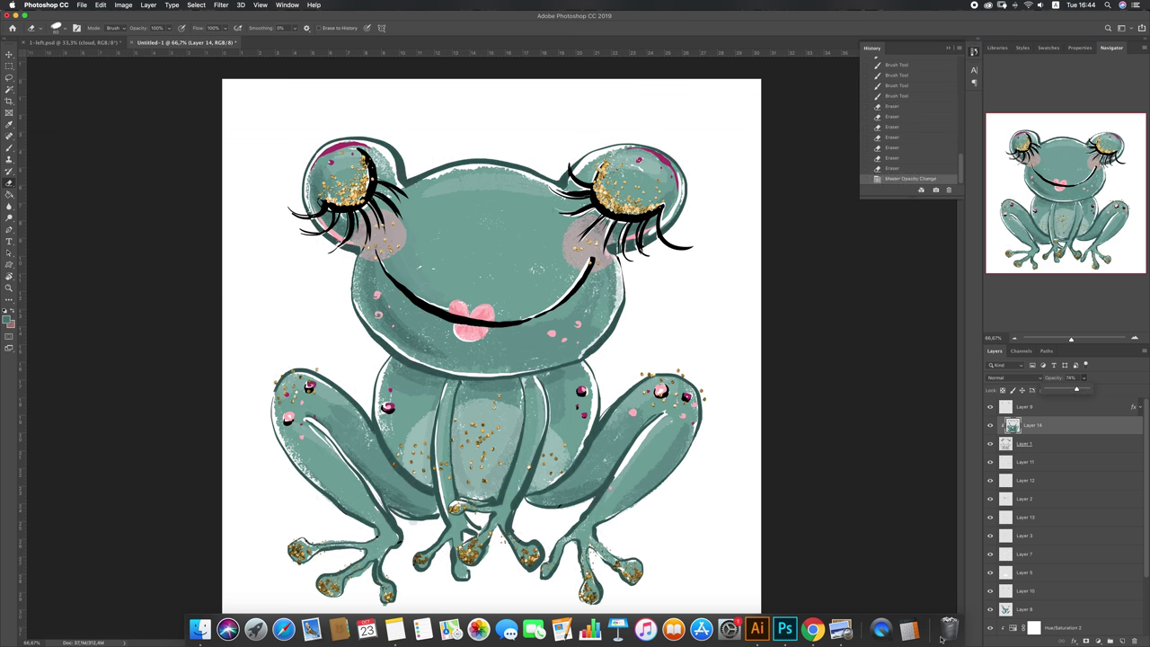
Step: Darken the background to grey by lowering the Lightness of Hue/Saturation 1, and add a new layer directly above it
{"action": "scroll", "coordinate": [1144, 555], "scroll_direction": "down", "scroll_amount": 4}
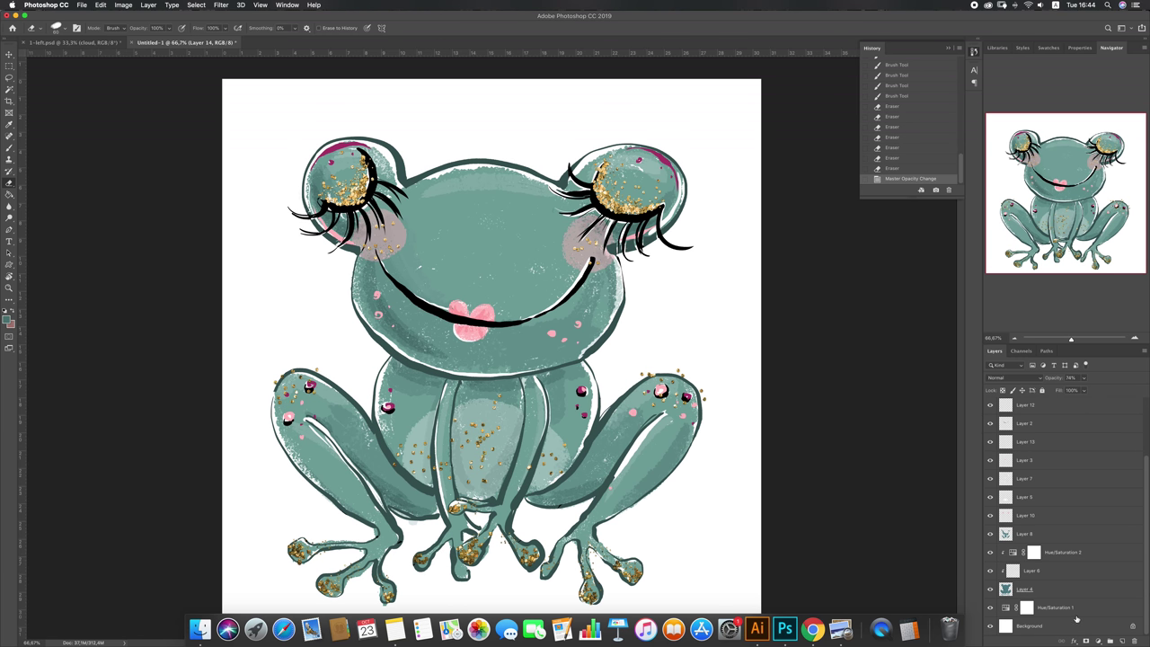
{"action": "left_click", "coordinate": [1072, 609]}
{"action": "left_click", "coordinate": [1079, 47]}
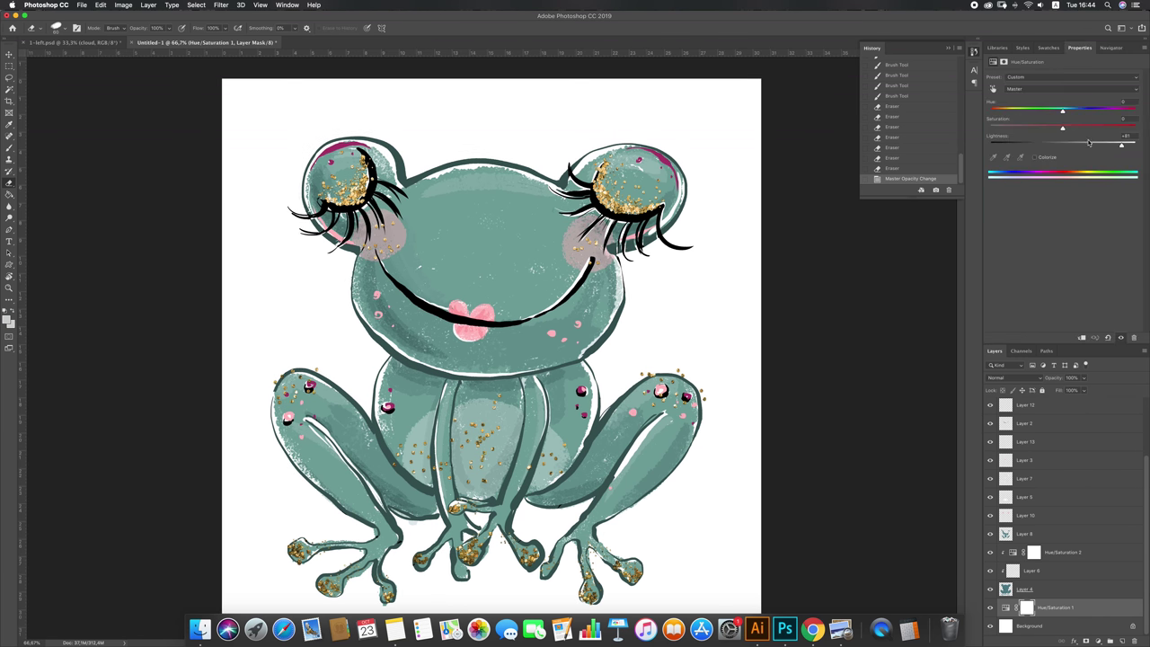
{"action": "left_click_drag", "start_coordinate": [1120, 147], "coordinate": [1021, 146]}
{"action": "left_click", "coordinate": [1122, 641]}
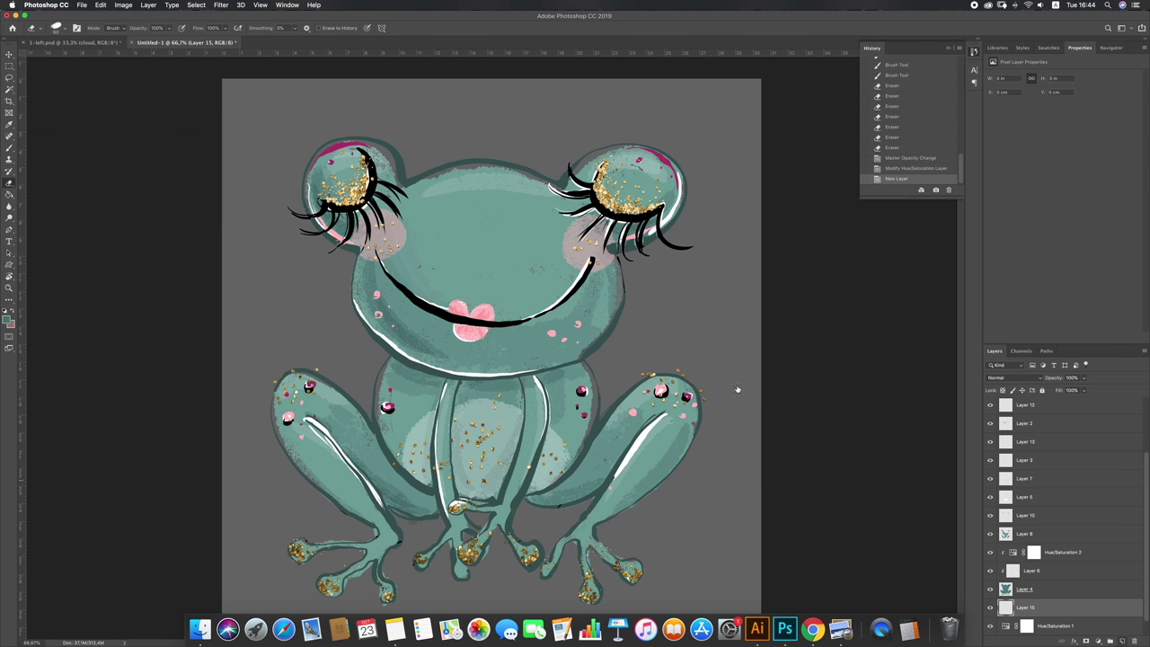
Step: Choose the Kyle's Inkbox - Go Gritty 2 brush, try a stroke beside the body spot and undo it
{"action": "key", "text": "b"}
{"action": "right_click", "coordinate": [575, 293]}
{"action": "left_click", "coordinate": [576, 295]}
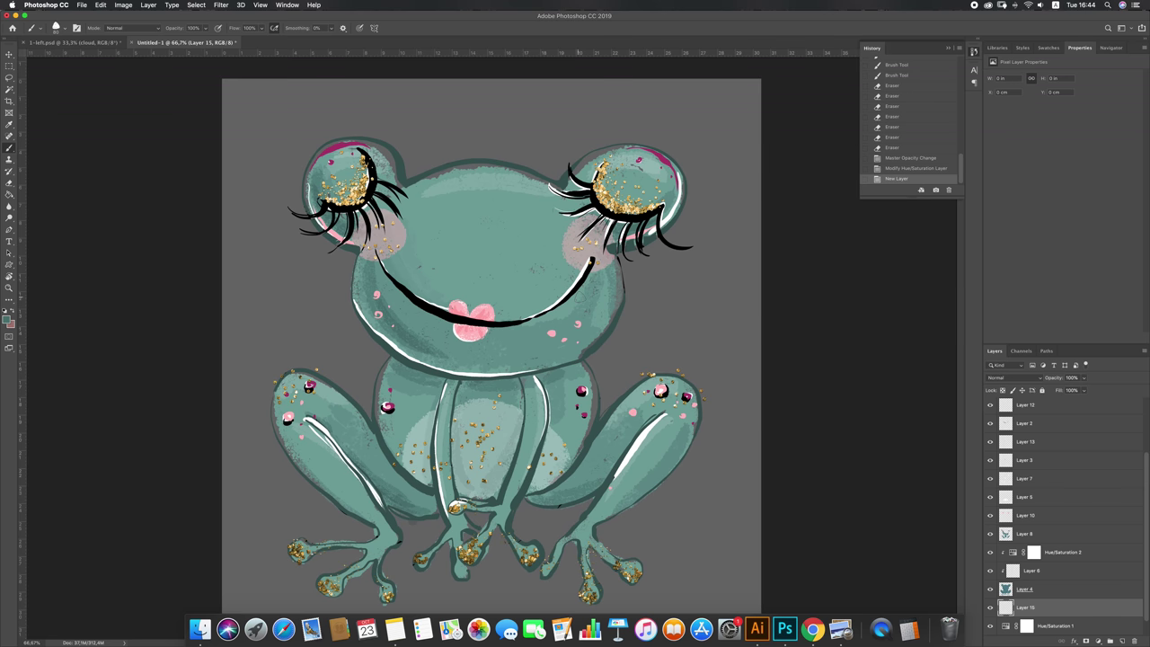
{"action": "right_click", "coordinate": [586, 298]}
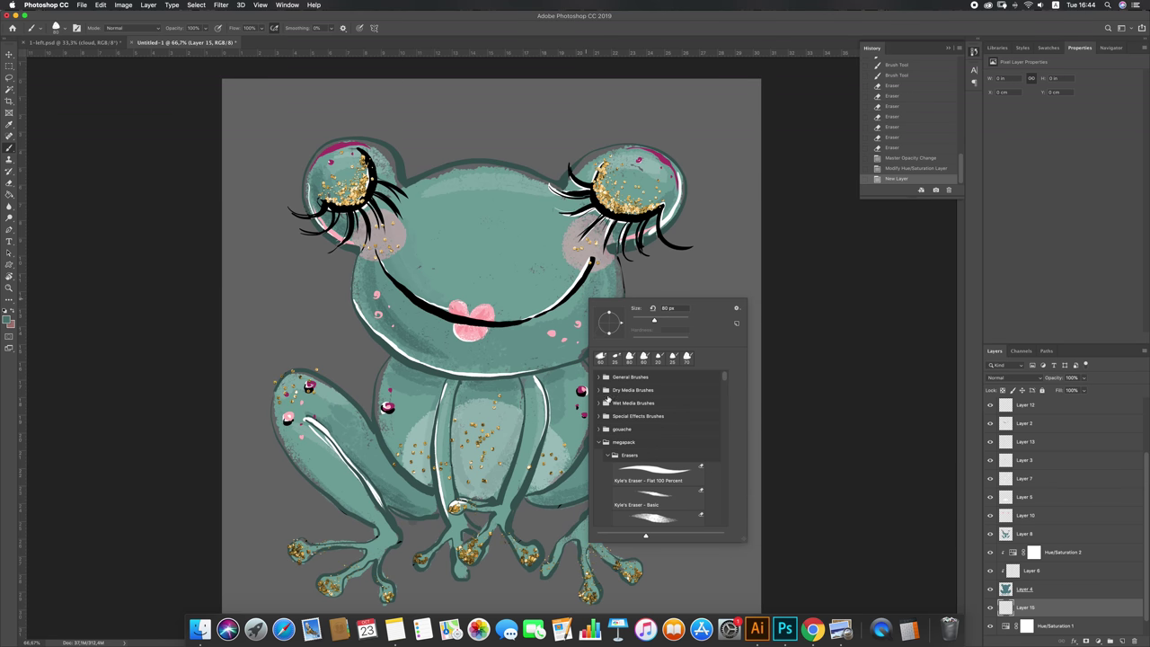
{"action": "left_click", "coordinate": [610, 455]}
{"action": "mouse_move", "coordinate": [725, 385]}
{"action": "left_mouse_down"}
{"action": "mouse_move", "coordinate": [716, 466]}
{"action": "mouse_move", "coordinate": [719, 444]}
{"action": "left_mouse_up"}
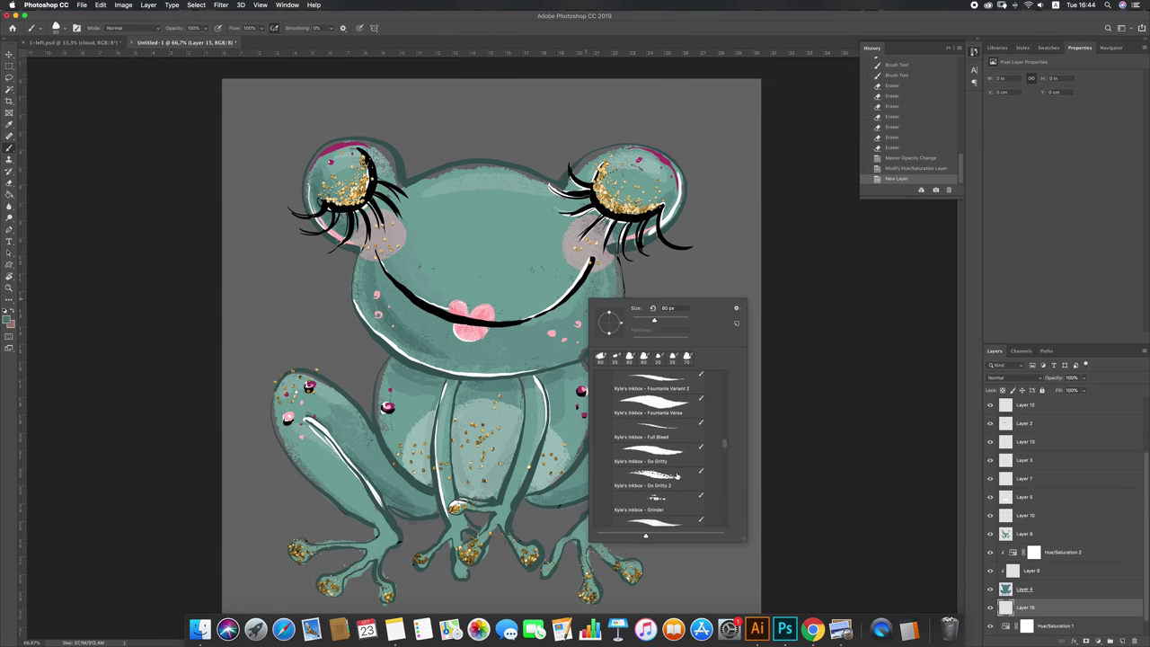
{"action": "double_click", "coordinate": [678, 476]}
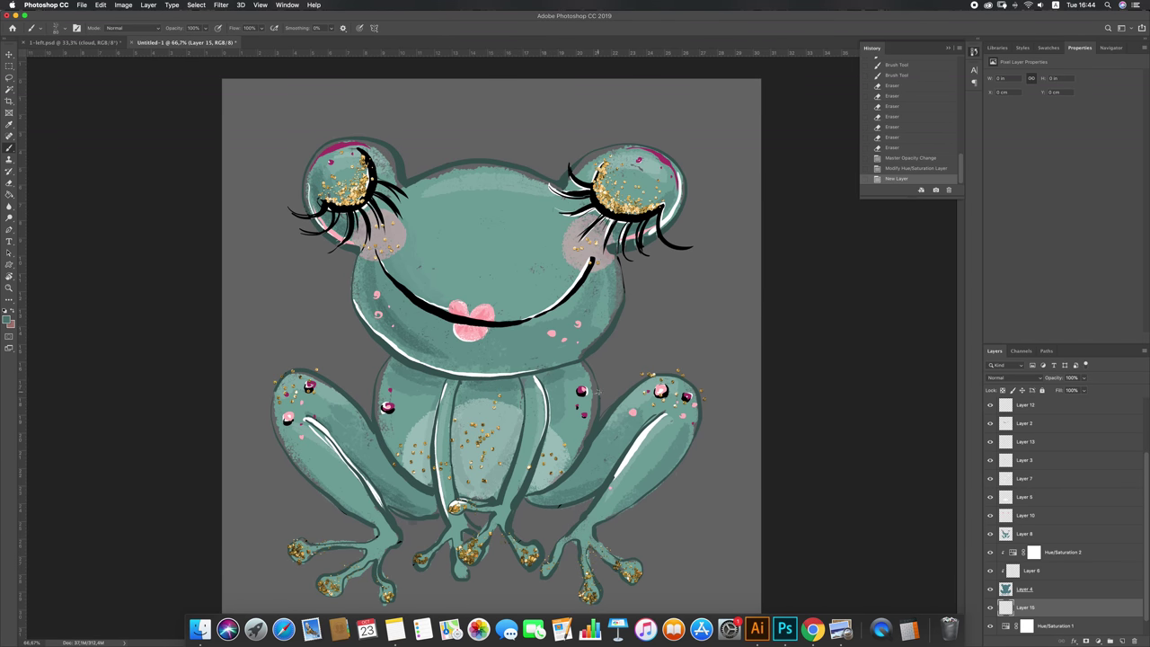
{"action": "left_click_drag", "start_coordinate": [582, 392], "coordinate": [596, 394]}
{"action": "key", "text": "super+z"}
Step: Set the foreground colour to white and paint under the frog along the right eye and the top of the head
{"action": "left_click", "coordinate": [1048, 48]}
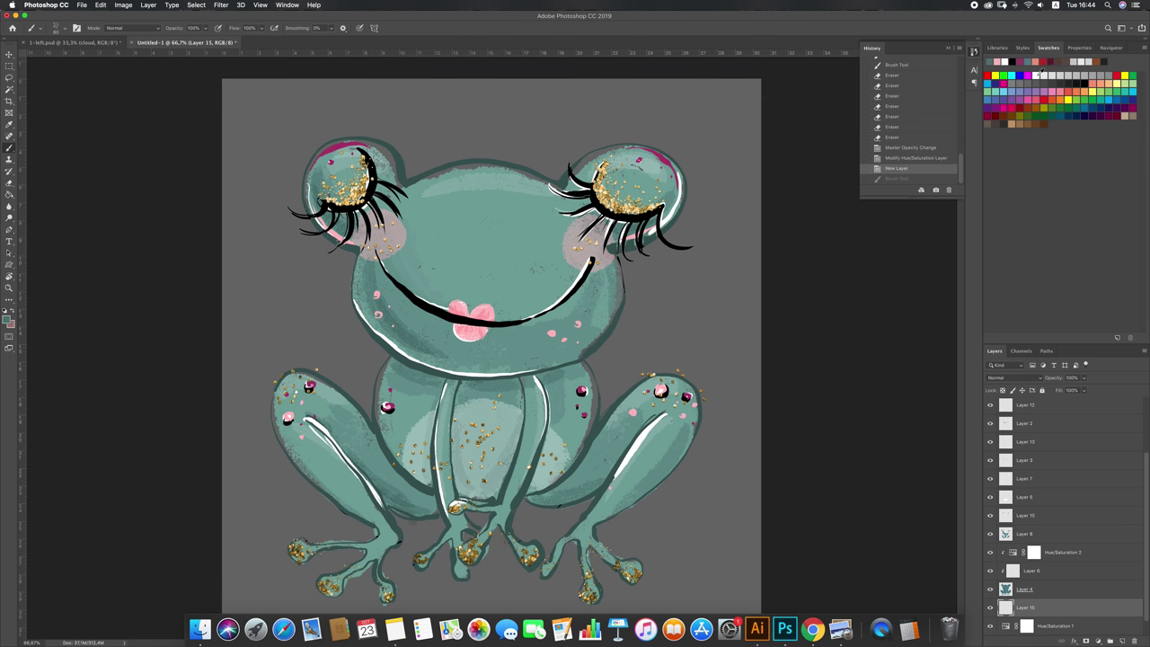
{"action": "double_click", "coordinate": [989, 61]}
{"action": "left_click", "coordinate": [680, 300]}
{"action": "left_click_drag", "start_coordinate": [575, 170], "coordinate": [642, 145]}
{"action": "left_click_drag", "start_coordinate": [622, 245], "coordinate": [643, 230]}
{"action": "mouse_move", "coordinate": [424, 177]}
{"action": "left_mouse_down"}
{"action": "mouse_move", "coordinate": [509, 165]}
{"action": "mouse_move", "coordinate": [535, 175]}
{"action": "left_mouse_up"}
{"action": "mouse_move", "coordinate": [415, 181]}
{"action": "left_mouse_down"}
{"action": "mouse_move", "coordinate": [473, 164]}
{"action": "mouse_move", "coordinate": [560, 191]}
{"action": "left_mouse_up"}
{"action": "left_click_drag", "start_coordinate": [534, 171], "coordinate": [559, 184]}
Step: Paint white along the top and inner edge of the left eye, undoing the stroke down its outer edge
{"action": "left_click_drag", "start_coordinate": [364, 143], "coordinate": [398, 184]}
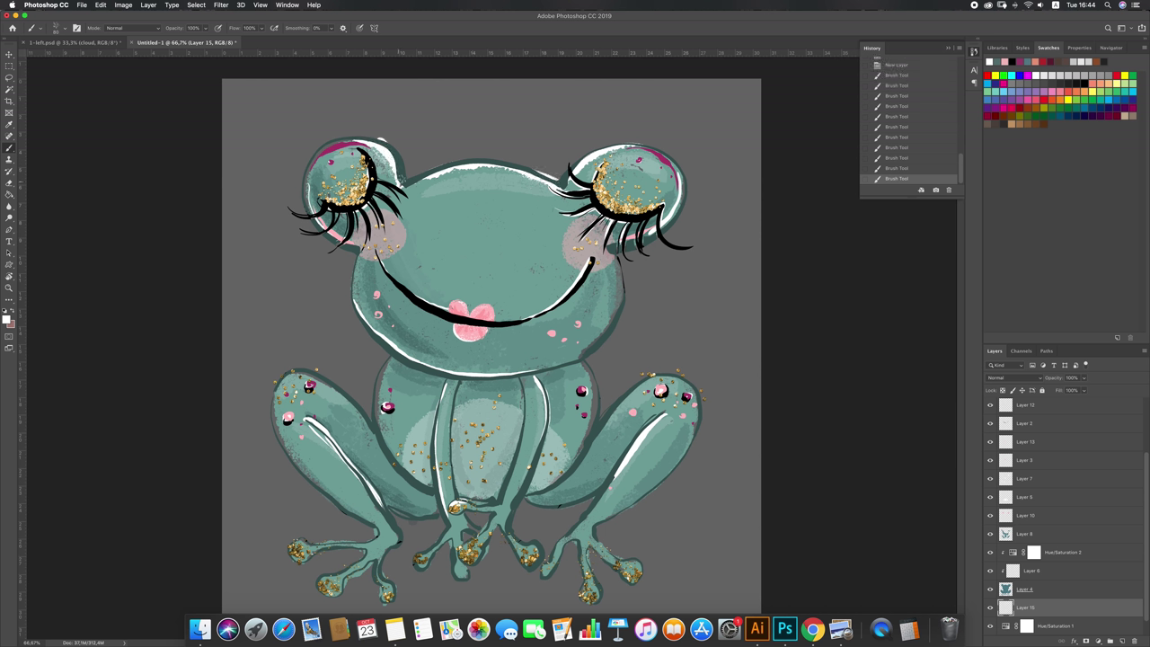
{"action": "mouse_move", "coordinate": [338, 142]}
{"action": "left_mouse_down"}
{"action": "mouse_move", "coordinate": [313, 162]}
{"action": "mouse_move", "coordinate": [384, 142]}
{"action": "left_mouse_up"}
{"action": "left_click_drag", "start_coordinate": [307, 162], "coordinate": [313, 218]}
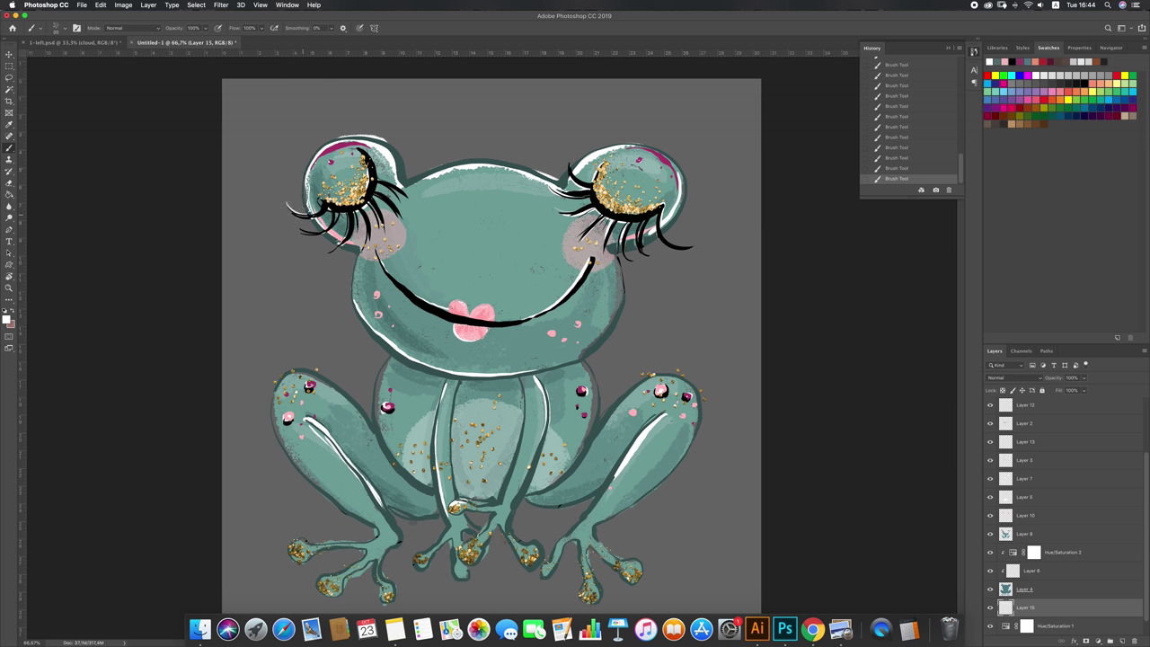
{"action": "key", "text": "super+z"}
Step: Reduce the brush size and paint white along the left eye's outer edge and down the left cheek
{"action": "key", "text": "bracketleft"}
{"action": "key", "text": "bracketleft"}
{"action": "key", "text": "bracketleft"}
{"action": "key", "text": "bracketleft"}
{"action": "key", "text": "bracketleft"}
{"action": "key", "text": "bracketleft"}
{"action": "left_click_drag", "start_coordinate": [312, 217], "coordinate": [338, 216]}
{"action": "left_click_drag", "start_coordinate": [308, 213], "coordinate": [305, 178]}
{"action": "left_click_drag", "start_coordinate": [359, 256], "coordinate": [355, 298]}
{"action": "left_click_drag", "start_coordinate": [380, 340], "coordinate": [385, 348]}
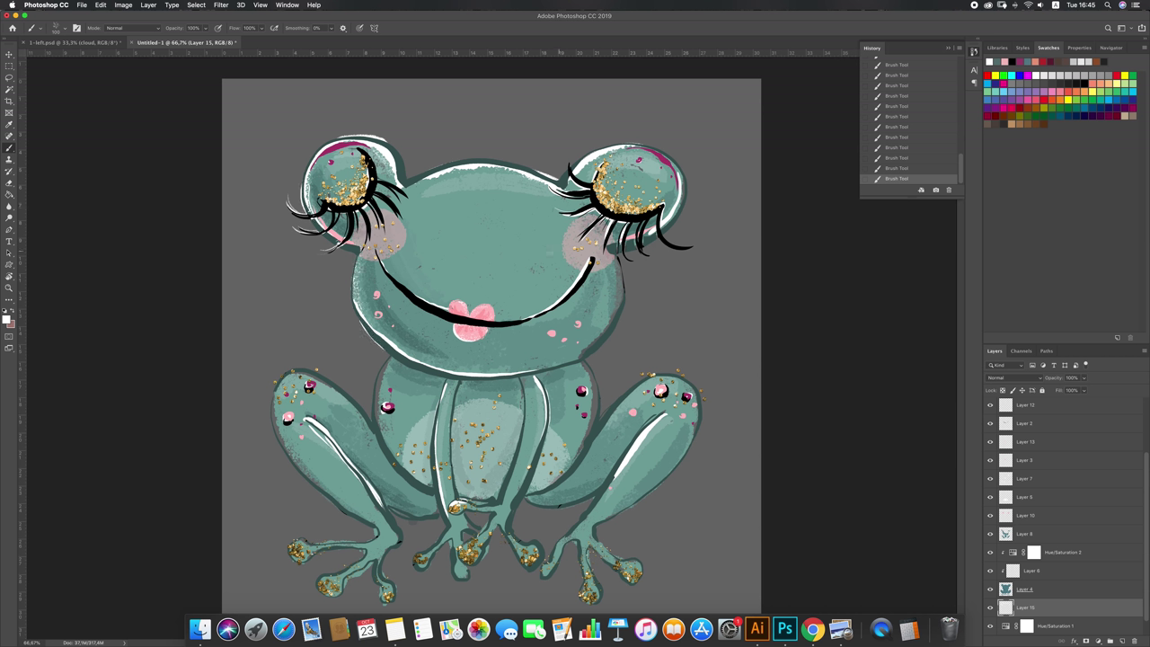
Step: Paint white along the right cheek, the lower and outer edge of the right eye, and the left side of the body
{"action": "left_click_drag", "start_coordinate": [615, 248], "coordinate": [568, 367]}
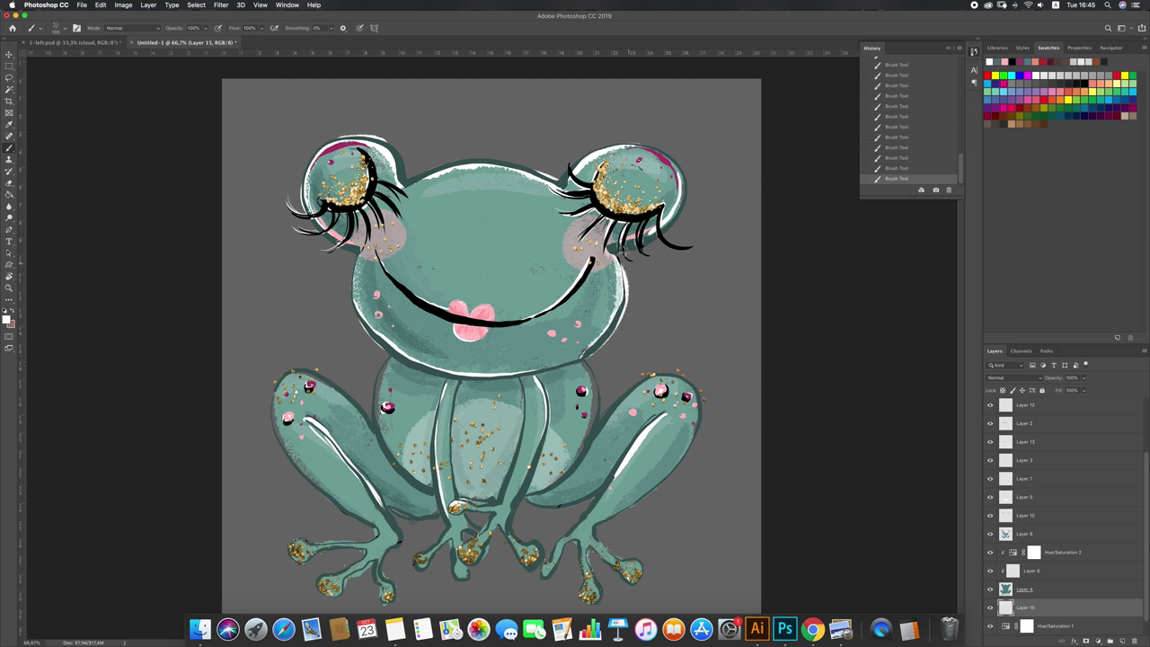
{"action": "left_click_drag", "start_coordinate": [617, 252], "coordinate": [663, 235]}
{"action": "left_click_drag", "start_coordinate": [673, 169], "coordinate": [654, 226]}
{"action": "left_click_drag", "start_coordinate": [677, 169], "coordinate": [684, 199]}
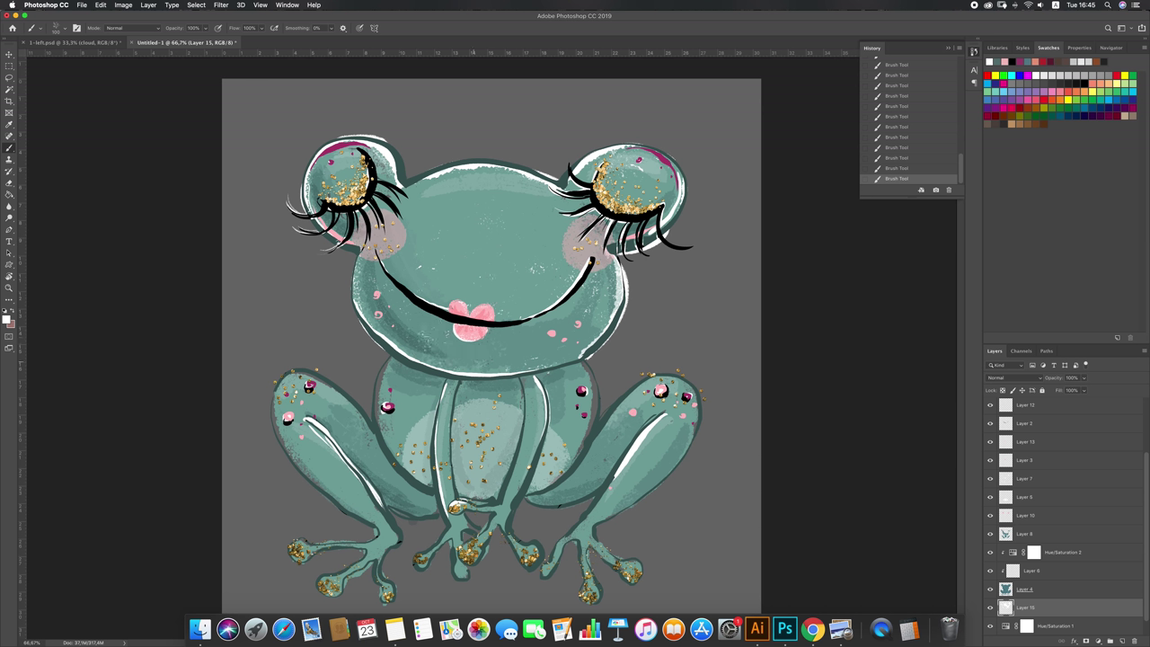
{"action": "left_click_drag", "start_coordinate": [392, 359], "coordinate": [382, 431]}
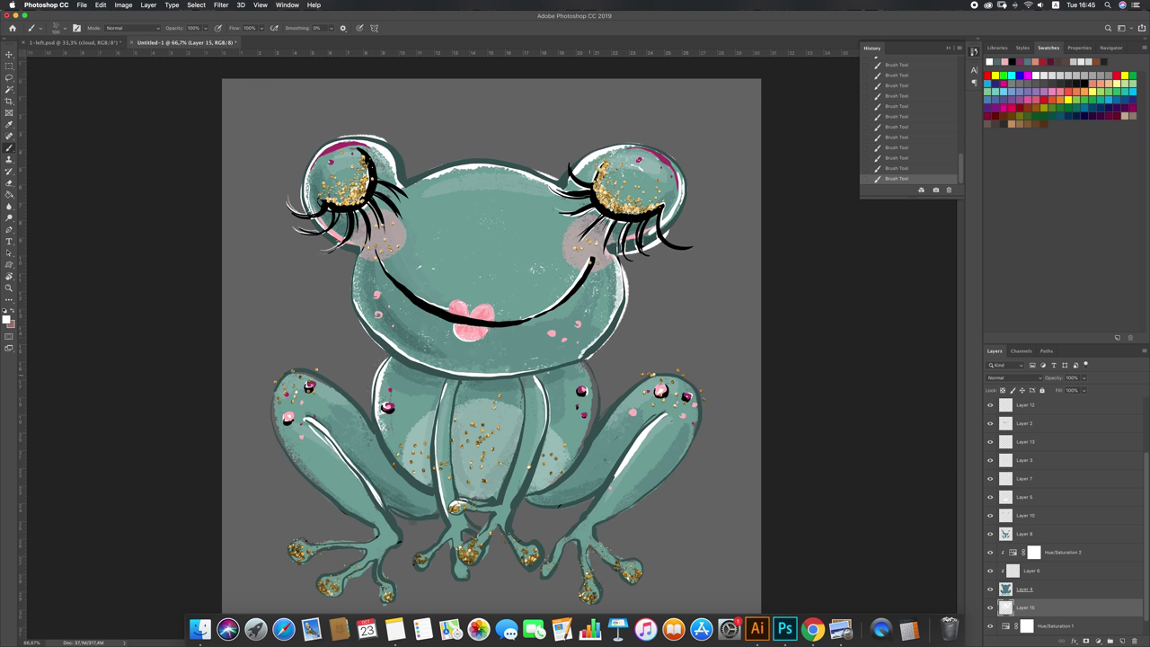
Step: Paint white under the right side of the body, the right leg's outer edge and the toes of the right foot
{"action": "left_click_drag", "start_coordinate": [585, 361], "coordinate": [585, 440]}
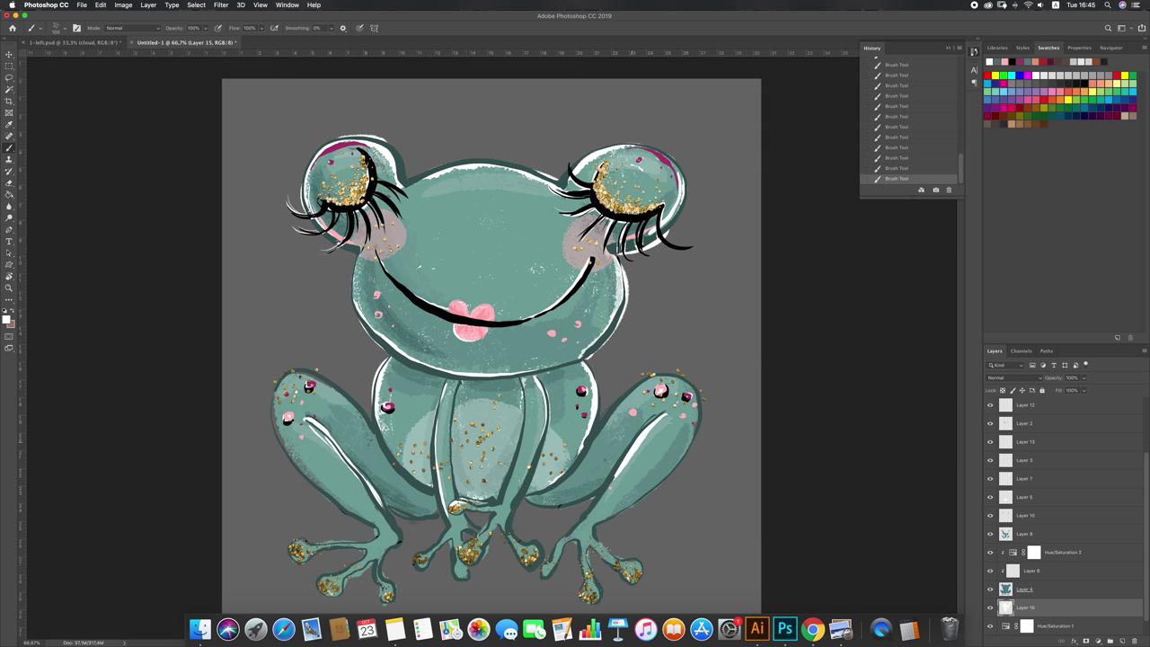
{"action": "mouse_move", "coordinate": [613, 409]}
{"action": "left_mouse_down"}
{"action": "mouse_move", "coordinate": [646, 378]}
{"action": "mouse_move", "coordinate": [688, 442]}
{"action": "left_mouse_up"}
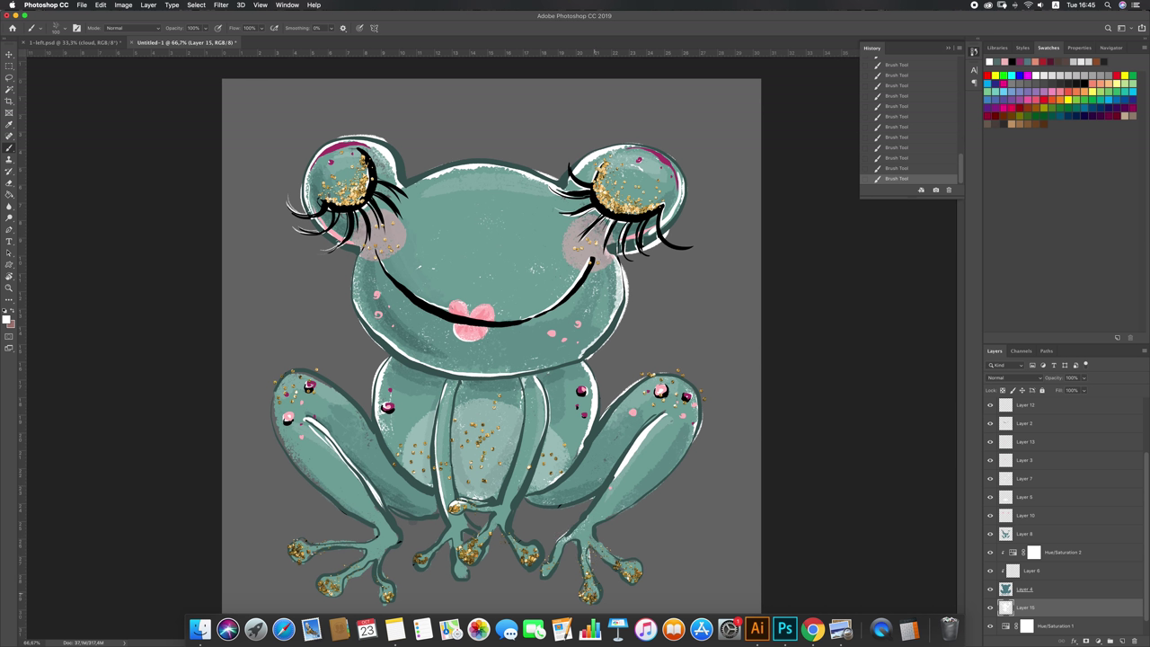
{"action": "left_click_drag", "start_coordinate": [581, 582], "coordinate": [586, 601]}
{"action": "left_click_drag", "start_coordinate": [593, 534], "coordinate": [627, 562]}
{"action": "key", "text": "super+z"}
{"action": "key", "text": "super+shift+z"}
Step: Paint white under the left leg's outer edge, the left foot and the middle front toes
{"action": "mouse_move", "coordinate": [274, 388]}
{"action": "left_mouse_down"}
{"action": "mouse_move", "coordinate": [295, 459]}
{"action": "mouse_move", "coordinate": [370, 525]}
{"action": "left_mouse_up"}
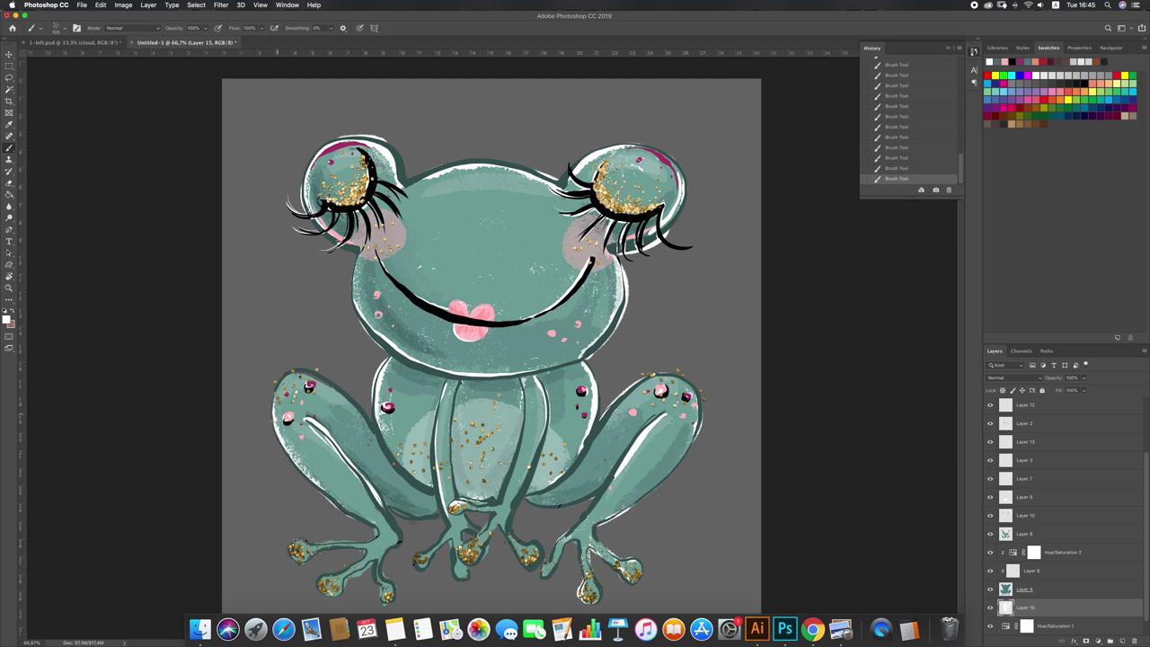
{"action": "mouse_move", "coordinate": [274, 410]}
{"action": "left_mouse_down"}
{"action": "mouse_move", "coordinate": [292, 373]}
{"action": "mouse_move", "coordinate": [327, 381]}
{"action": "mouse_move", "coordinate": [367, 434]}
{"action": "left_mouse_up"}
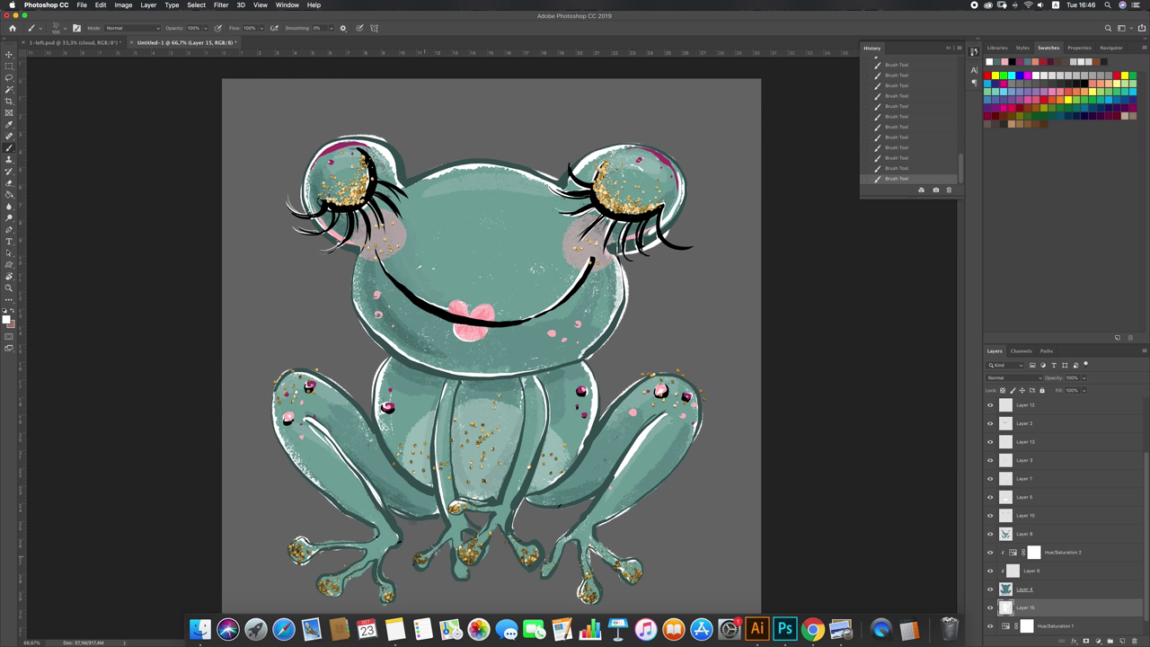
{"action": "left_click_drag", "start_coordinate": [466, 572], "coordinate": [466, 561]}
Step: Select the outline colour layer, Layer 14, sample the frog's teal, and try clearing the layer's style before undoing that
{"action": "key", "text": "v"}
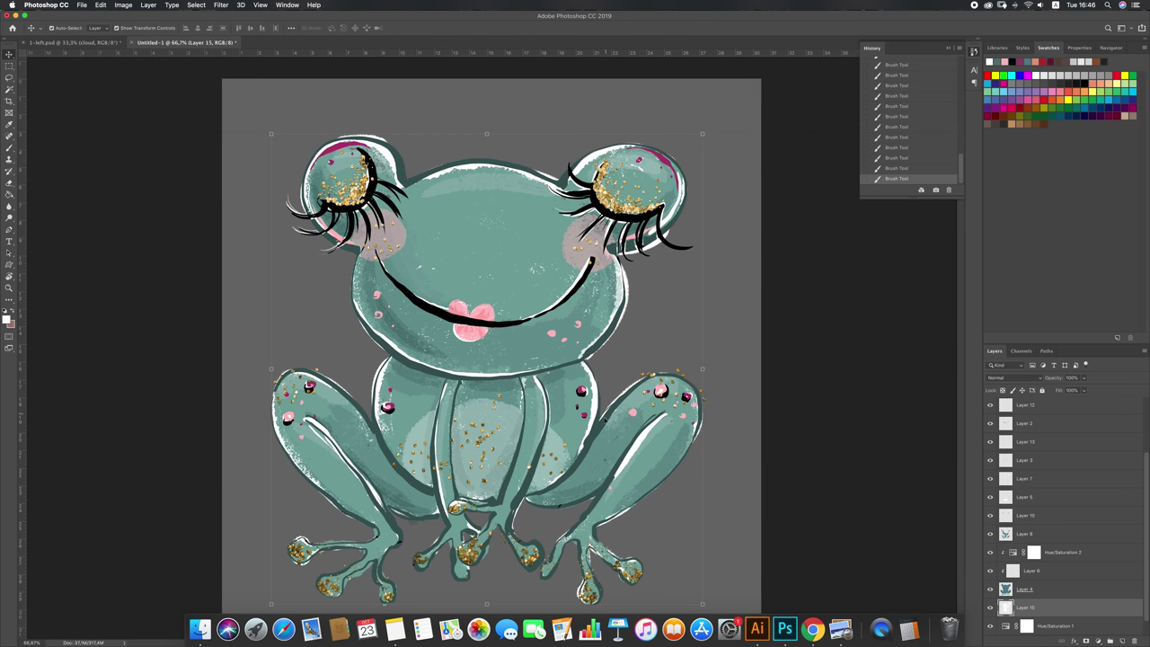
{"action": "left_click", "coordinate": [620, 488]}
{"action": "right_click", "coordinate": [1073, 408]}
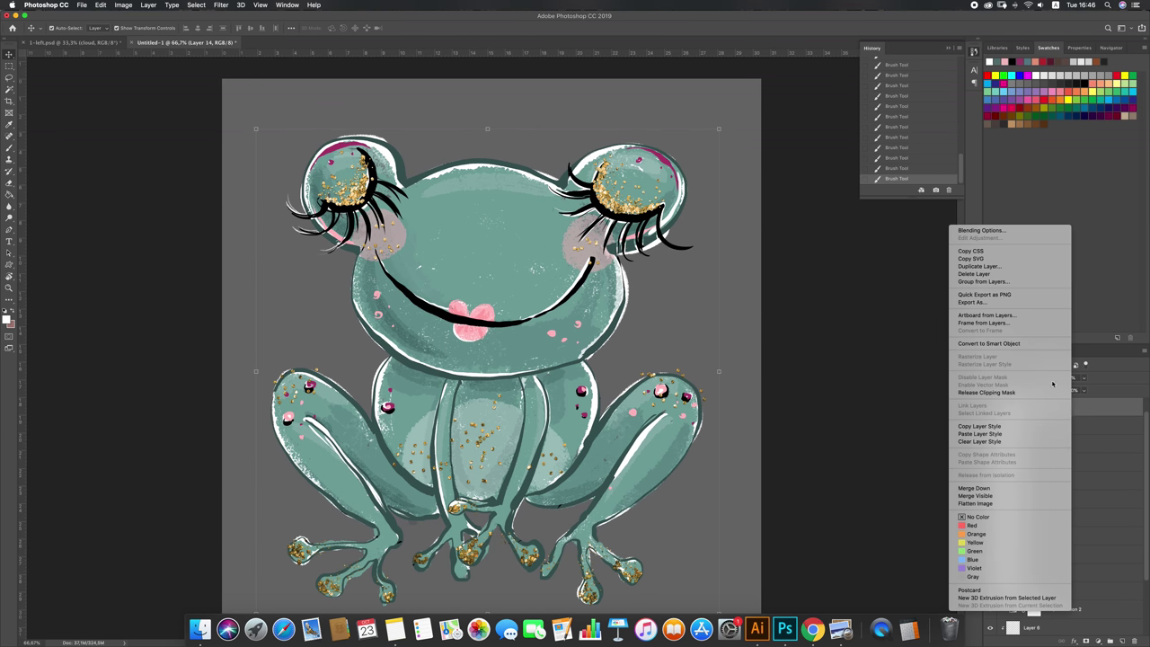
{"action": "left_click", "coordinate": [1006, 438]}
{"action": "key", "text": "i"}
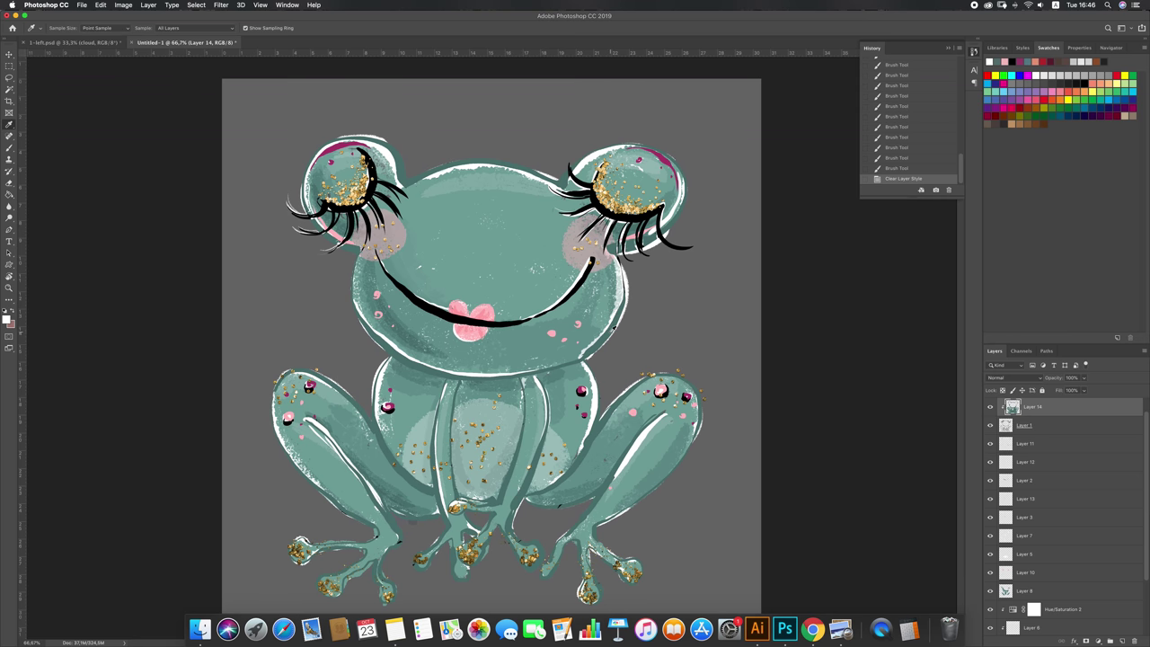
{"action": "key", "text": "super+z"}
Step: Switch to the Kyle's Inkbox - Fountania Versa brush and touch up the outline beside the right side of the body in teal
{"action": "key", "text": "b"}
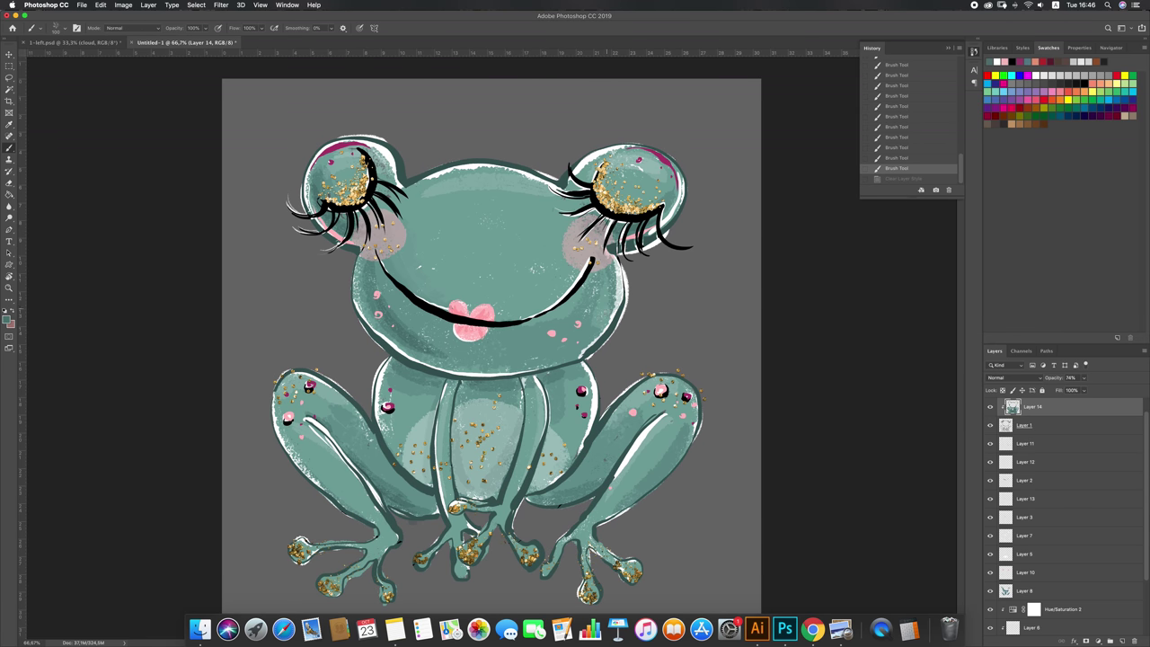
{"action": "right_click", "coordinate": [614, 311]}
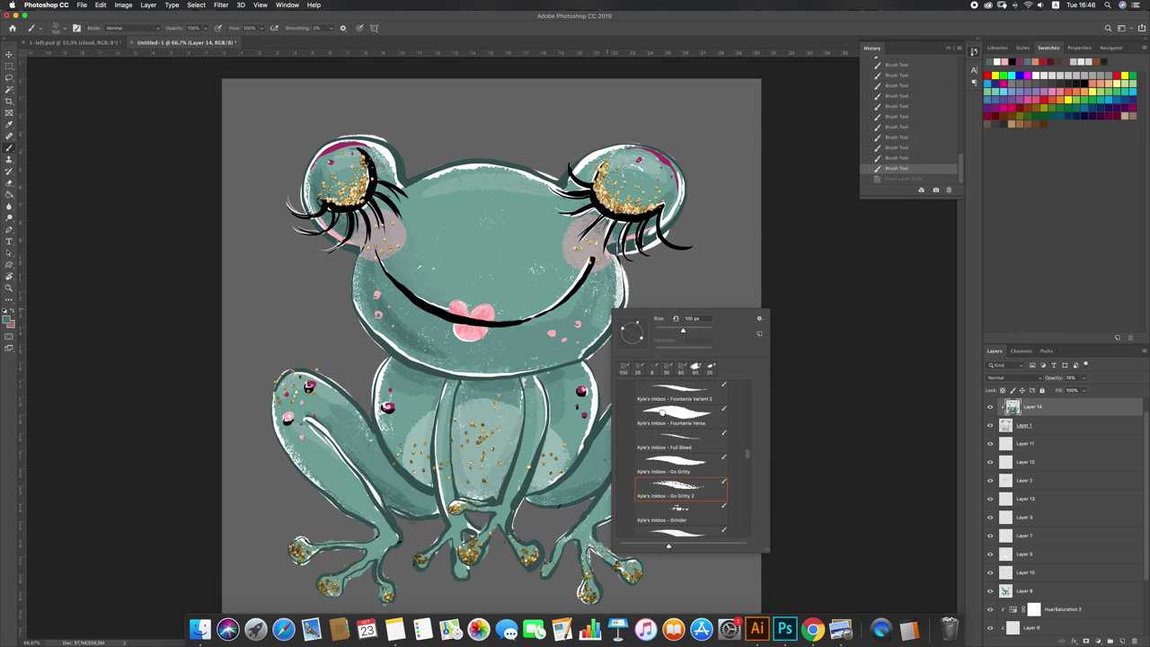
{"action": "double_click", "coordinate": [663, 412]}
{"action": "left_click_drag", "start_coordinate": [603, 396], "coordinate": [610, 405]}
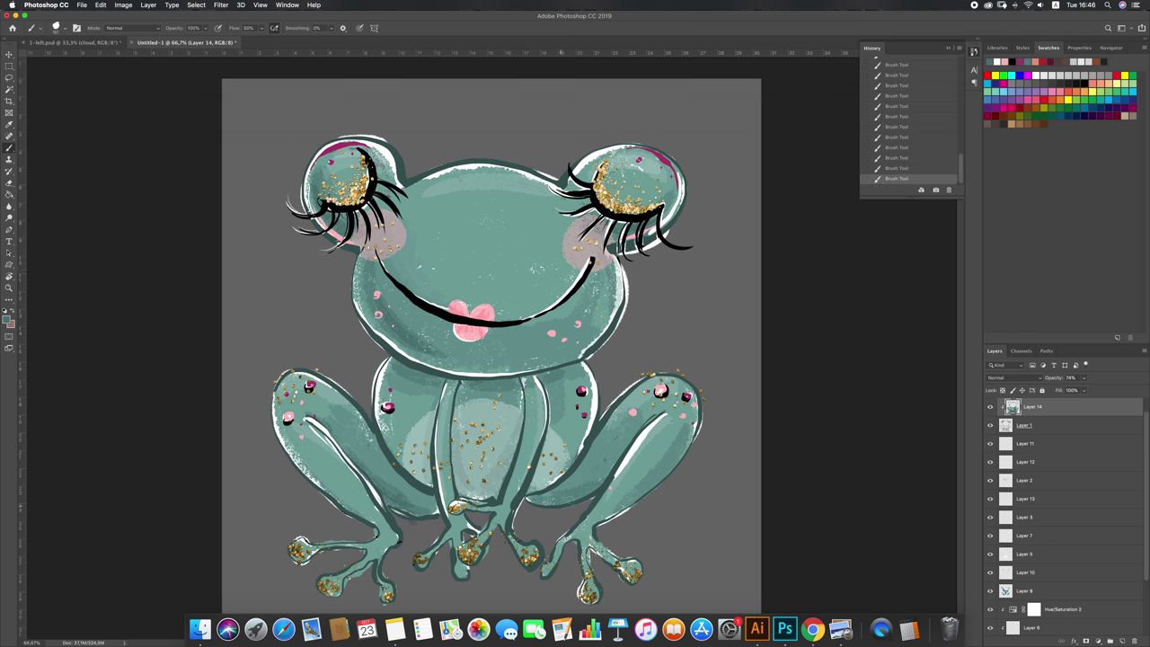
Step: Select the shading layer, Layer 8, and erase the shading that spills outside the outline below the belly and thighs
{"action": "left_click", "coordinate": [1112, 48]}
{"action": "left_click", "coordinate": [1134, 338]}
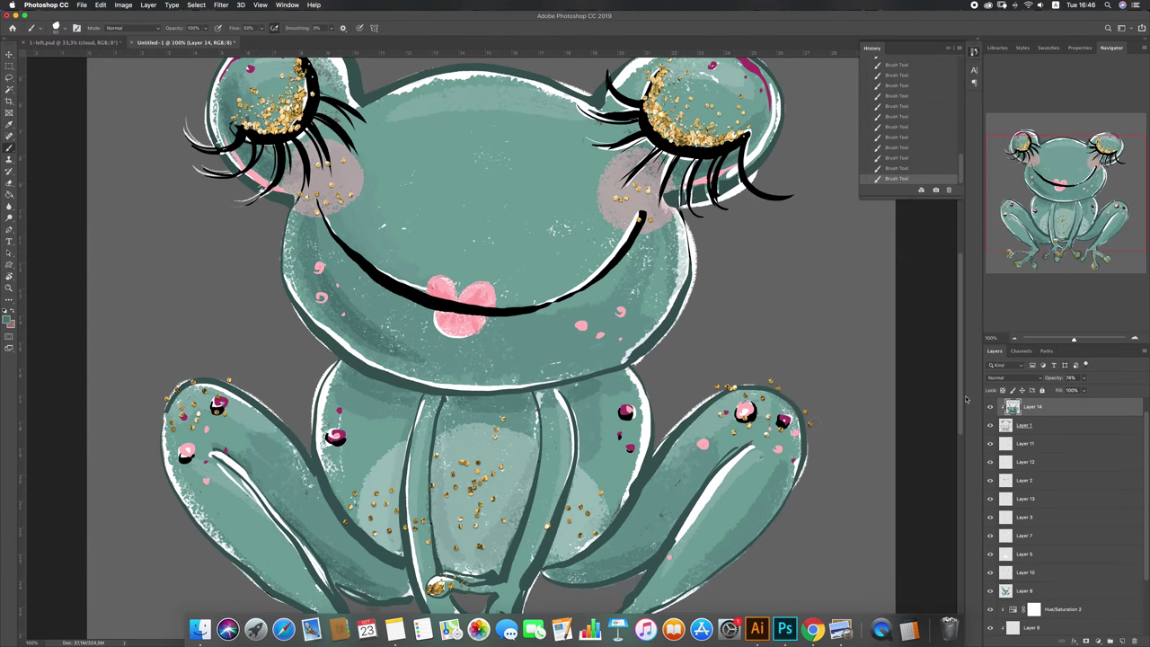
{"action": "scroll", "coordinate": [467, 431], "scroll_direction": "down", "scroll_amount": 3}
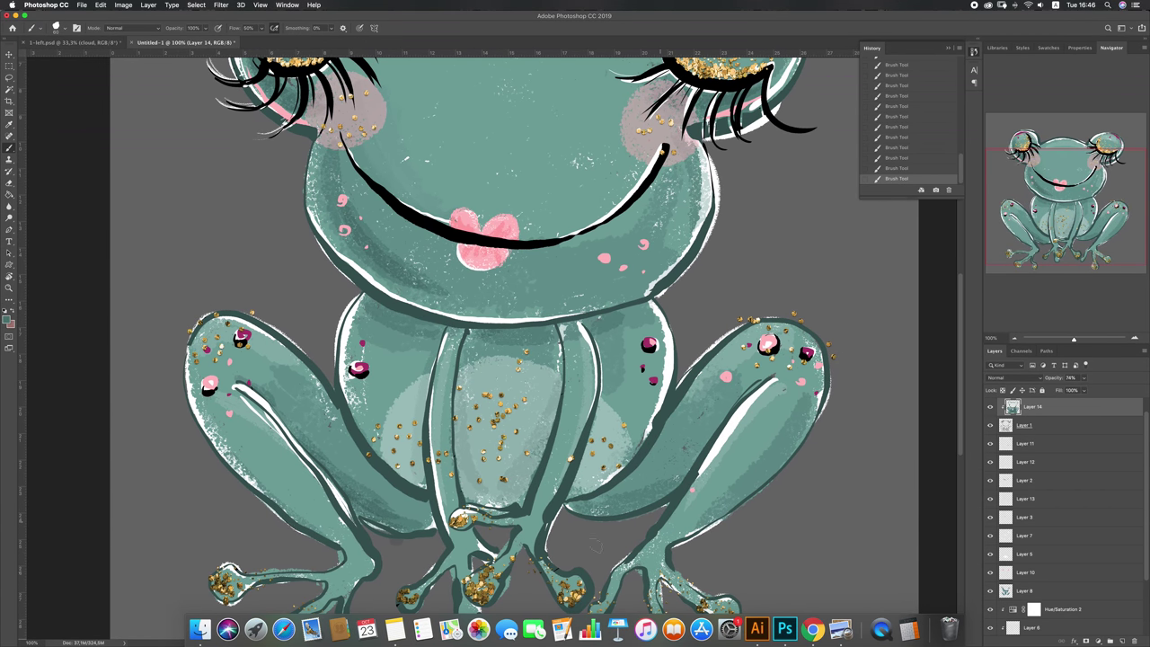
{"action": "scroll", "coordinate": [564, 184], "scroll_direction": "up", "scroll_amount": 5}
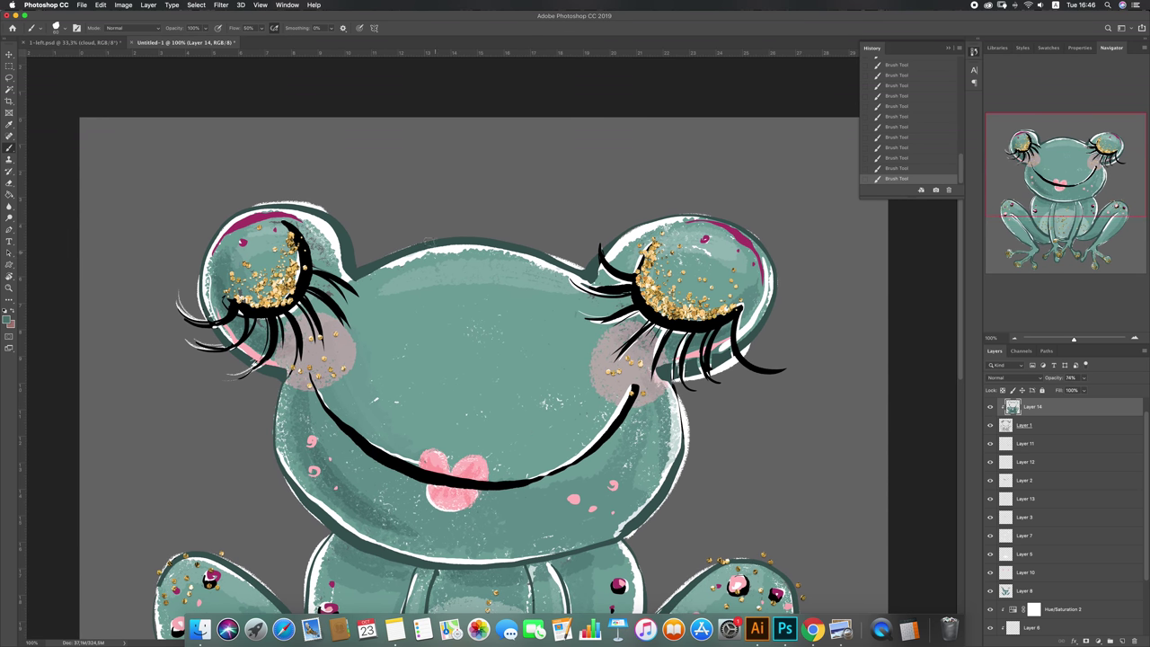
{"action": "scroll", "coordinate": [475, 436], "scroll_direction": "down", "scroll_amount": 5}
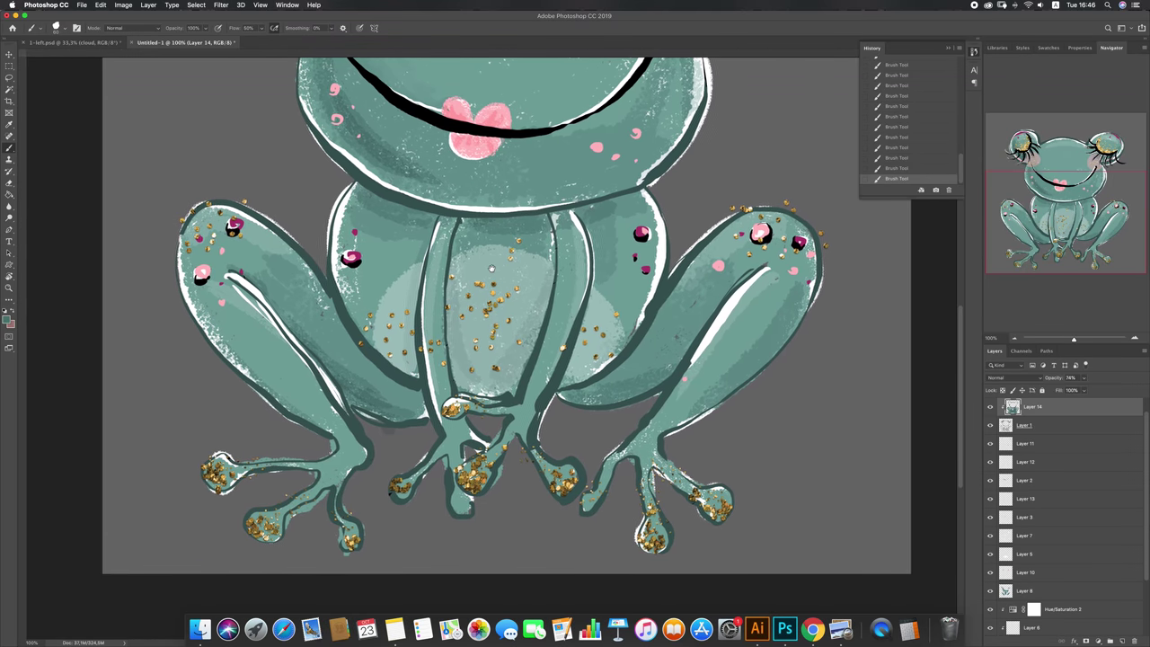
{"action": "key", "text": "super+r"}
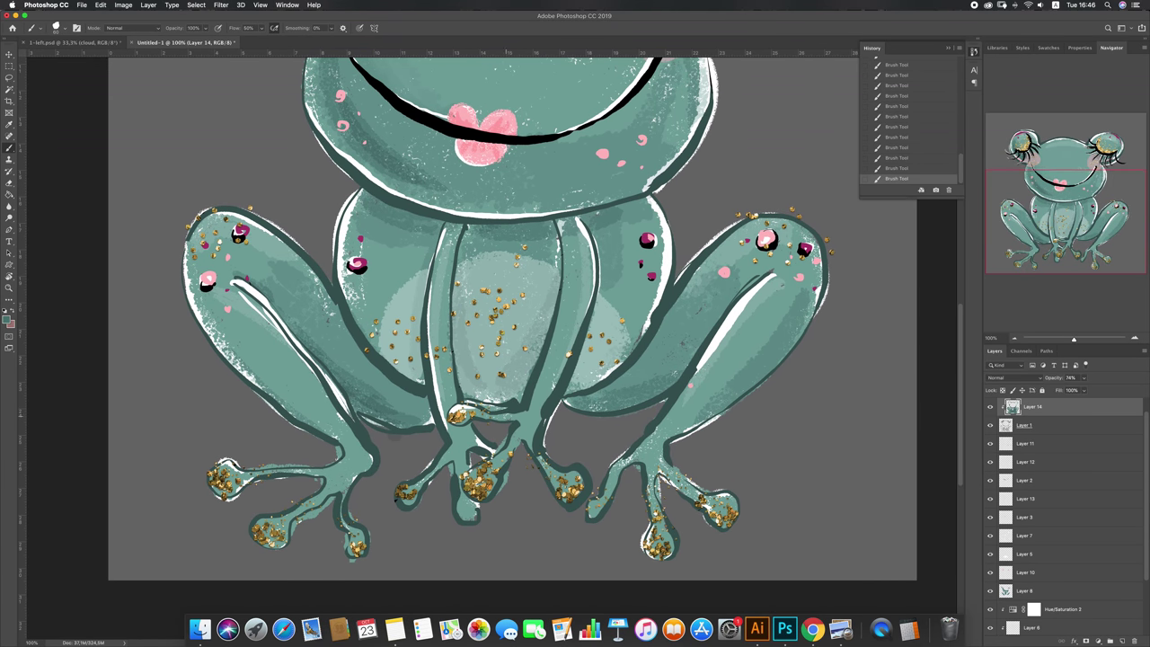
{"action": "left_click", "coordinate": [400, 439], "text": "super"}
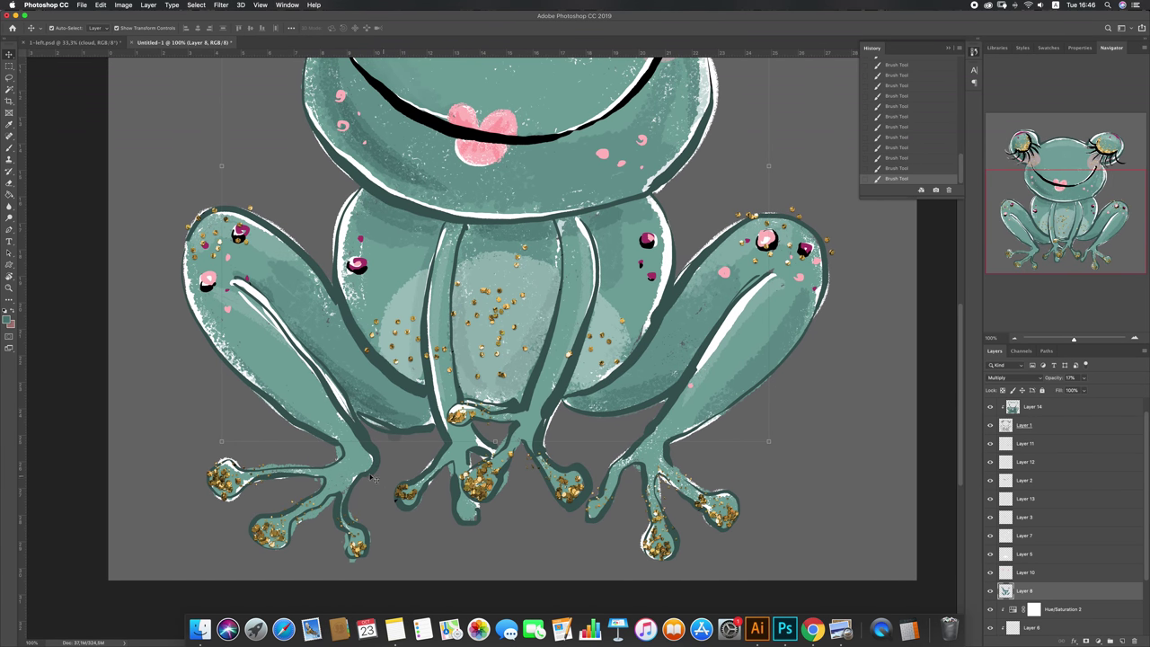
{"action": "key", "text": "e"}
{"action": "left_click_drag", "start_coordinate": [383, 439], "coordinate": [582, 447]}
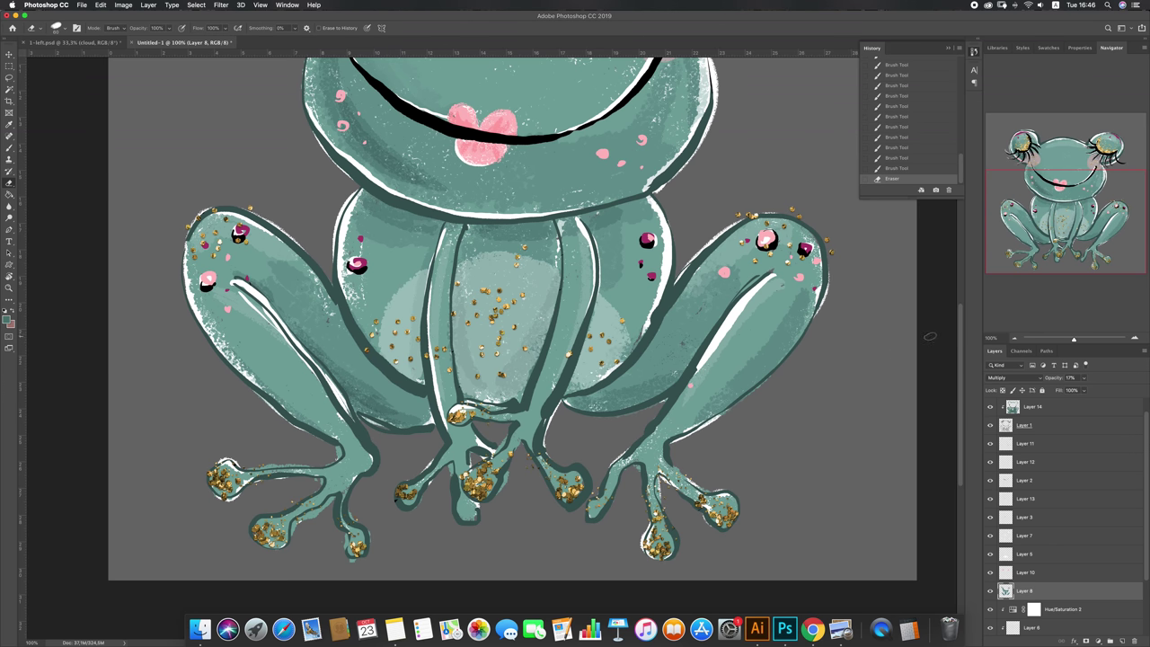
Step: Select Layer 15, set the foreground colour to white and paint under the lower right edge of the body
{"action": "key", "text": "v"}
{"action": "left_click", "coordinate": [645, 320]}
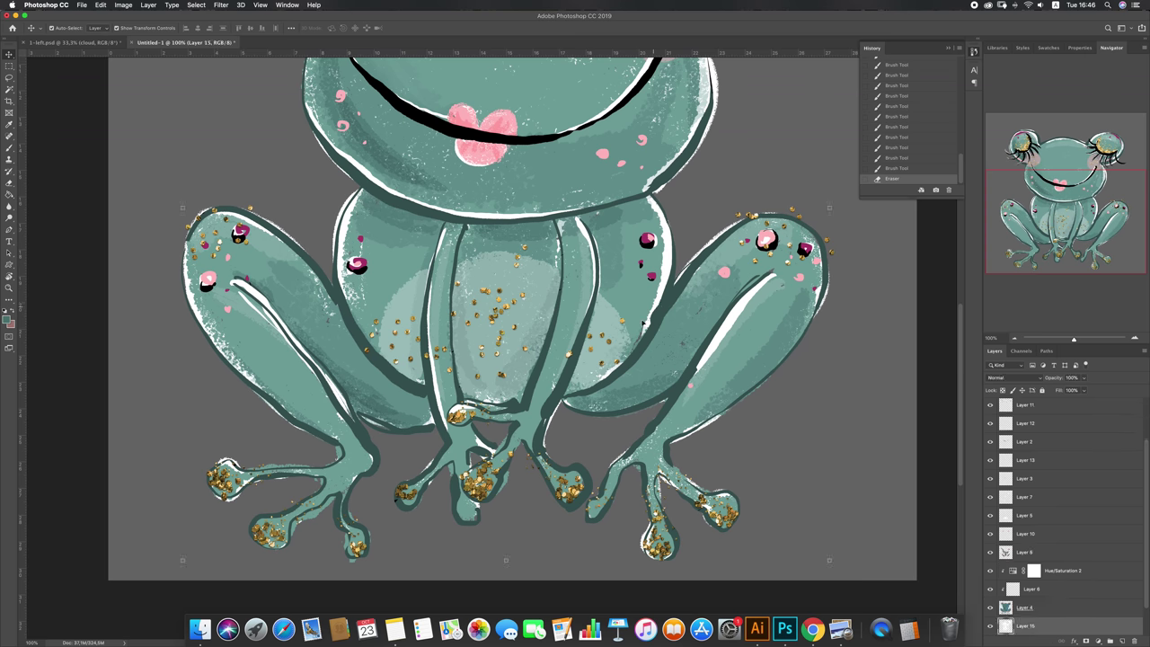
{"action": "key", "text": "b"}
{"action": "left_click", "coordinate": [1048, 48]}
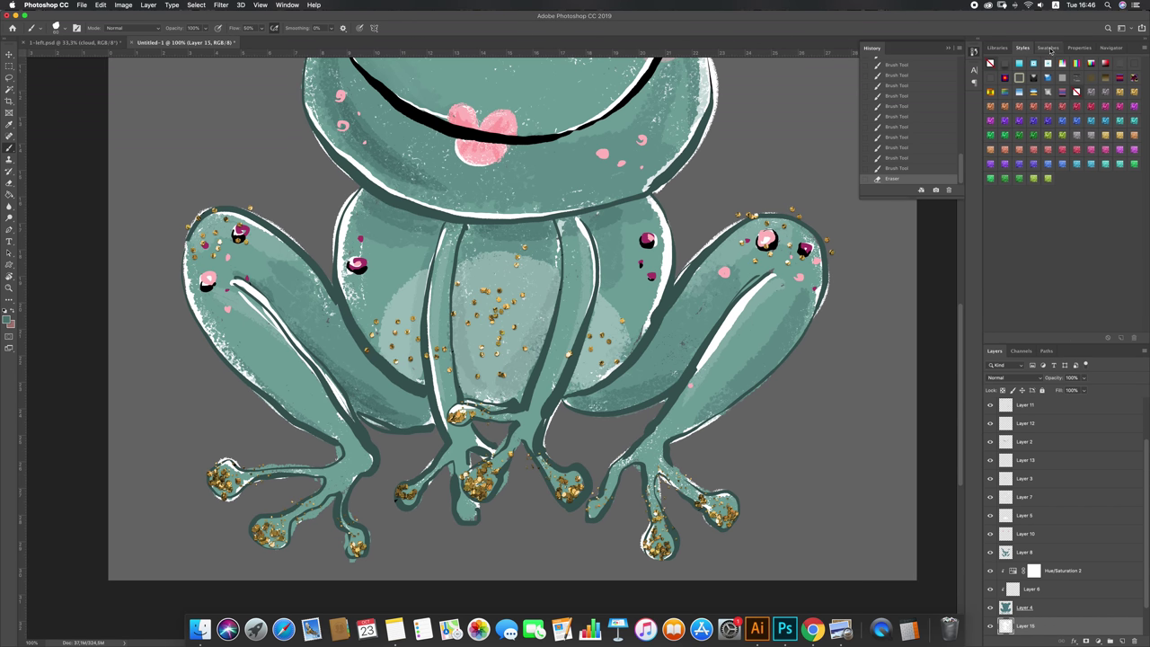
{"action": "left_click", "coordinate": [1051, 64]}
{"action": "left_click_drag", "start_coordinate": [646, 325], "coordinate": [629, 364]}
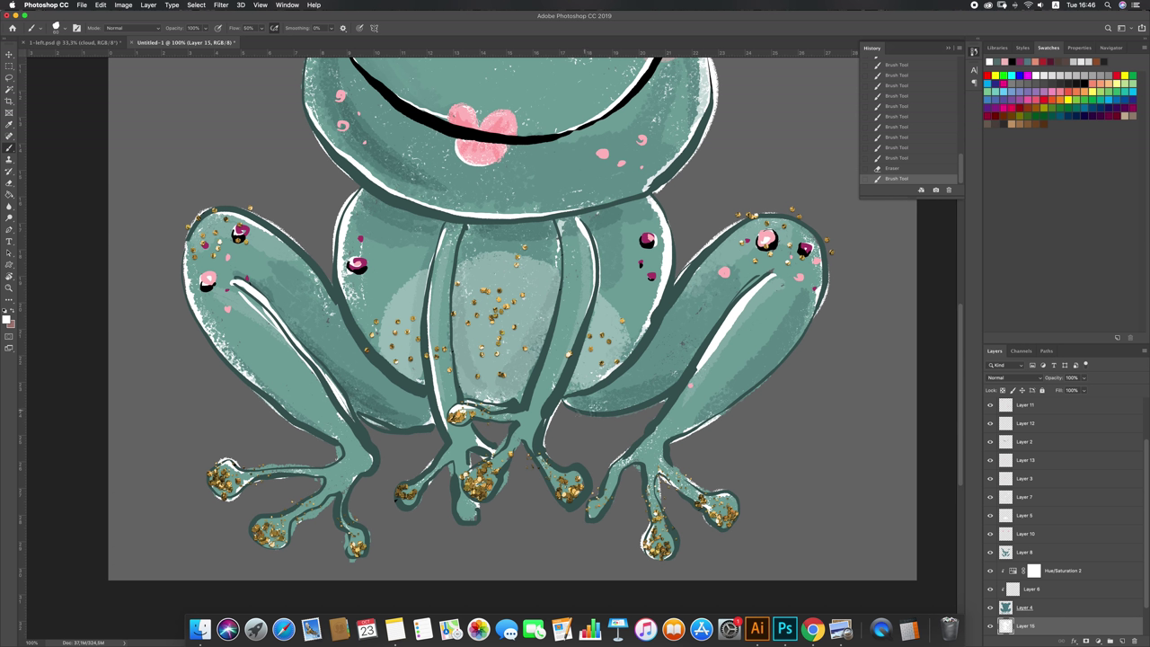
Step: Fill small gaps with white between the front legs, on the right thigh and along the left leg
{"action": "left_click_drag", "start_coordinate": [517, 435], "coordinate": [511, 441]}
{"action": "mouse_move", "coordinate": [682, 333]}
{"action": "left_mouse_down"}
{"action": "mouse_move", "coordinate": [667, 360]}
{"action": "mouse_move", "coordinate": [692, 347]}
{"action": "left_mouse_up"}
{"action": "left_click_drag", "start_coordinate": [321, 314], "coordinate": [329, 321]}
{"action": "left_click_drag", "start_coordinate": [308, 364], "coordinate": [315, 373]}
Step: Select Layer 14, set the foreground colour to teal and paint over the outlines of both front legs
{"action": "scroll", "coordinate": [512, 314], "scroll_direction": "up", "scroll_amount": 5}
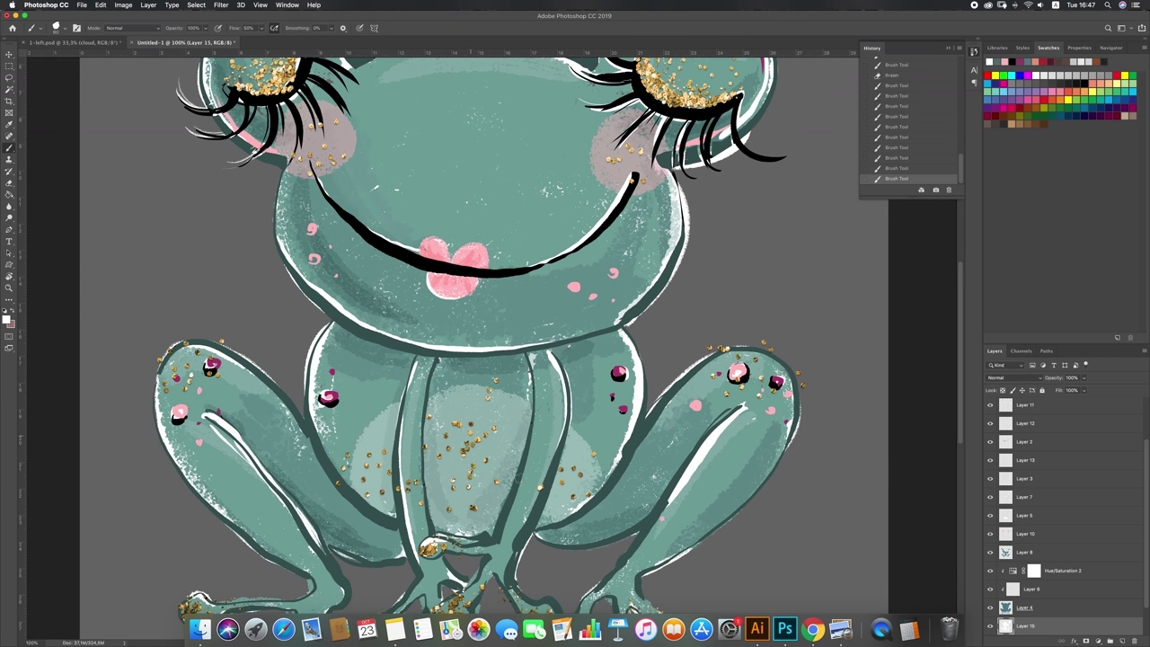
{"action": "scroll", "coordinate": [484, 345], "scroll_direction": "down", "scroll_amount": 3}
{"action": "key", "text": "v"}
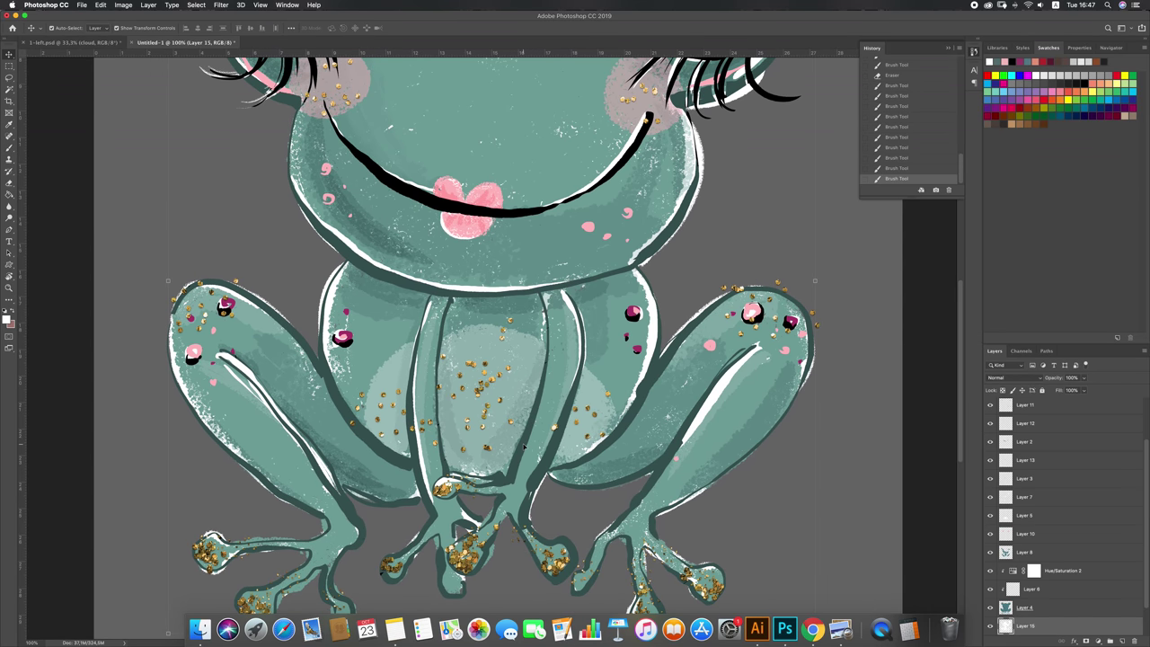
{"action": "left_click", "coordinate": [791, 206]}
{"action": "left_click", "coordinate": [998, 63]}
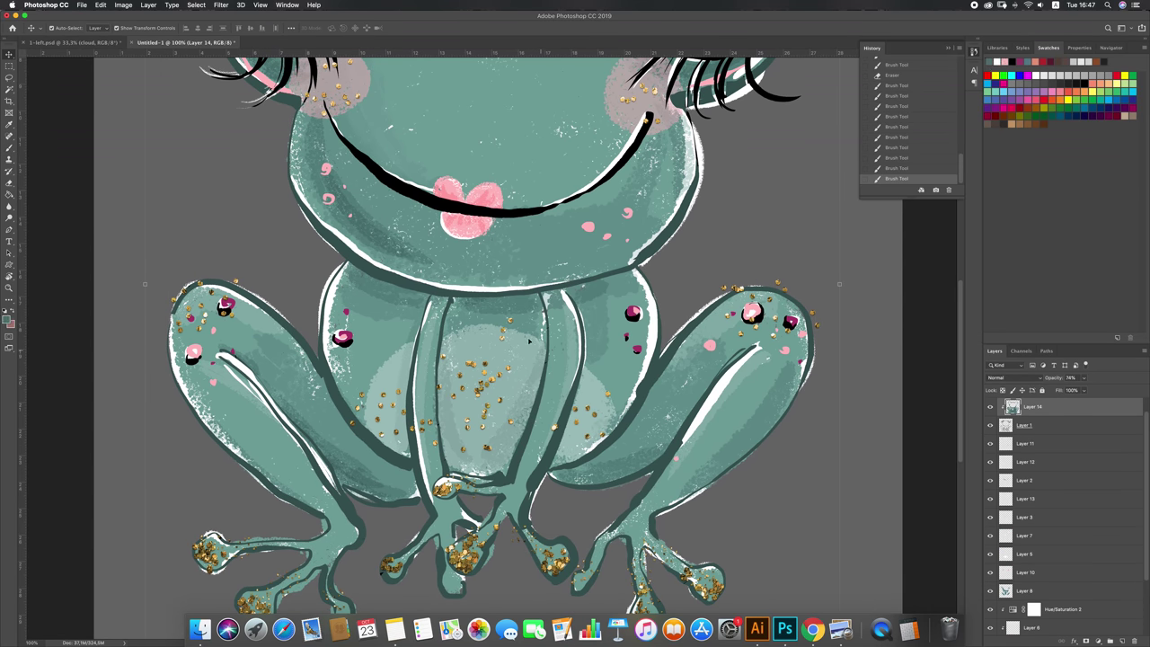
{"action": "key", "text": "b"}
{"action": "left_click_drag", "start_coordinate": [434, 392], "coordinate": [437, 422]}
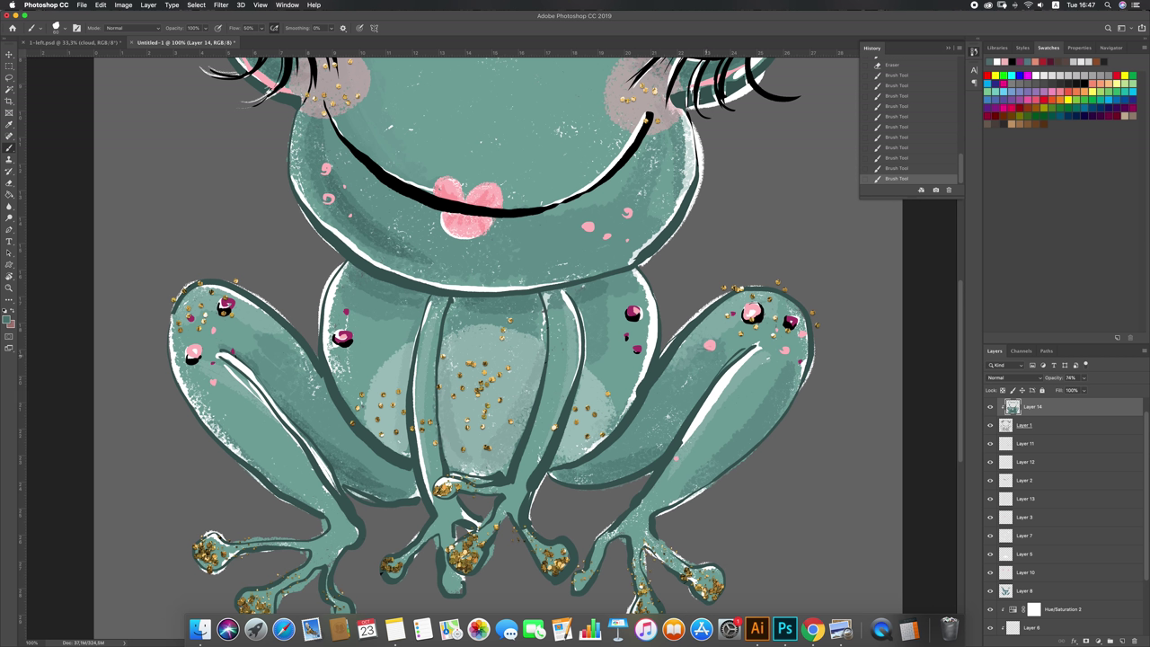
{"action": "left_click_drag", "start_coordinate": [562, 395], "coordinate": [550, 429]}
Step: Select the white underpainting layer, Layer 15, with the Brush tool and set the foreground colour to white
{"action": "key", "text": "v"}
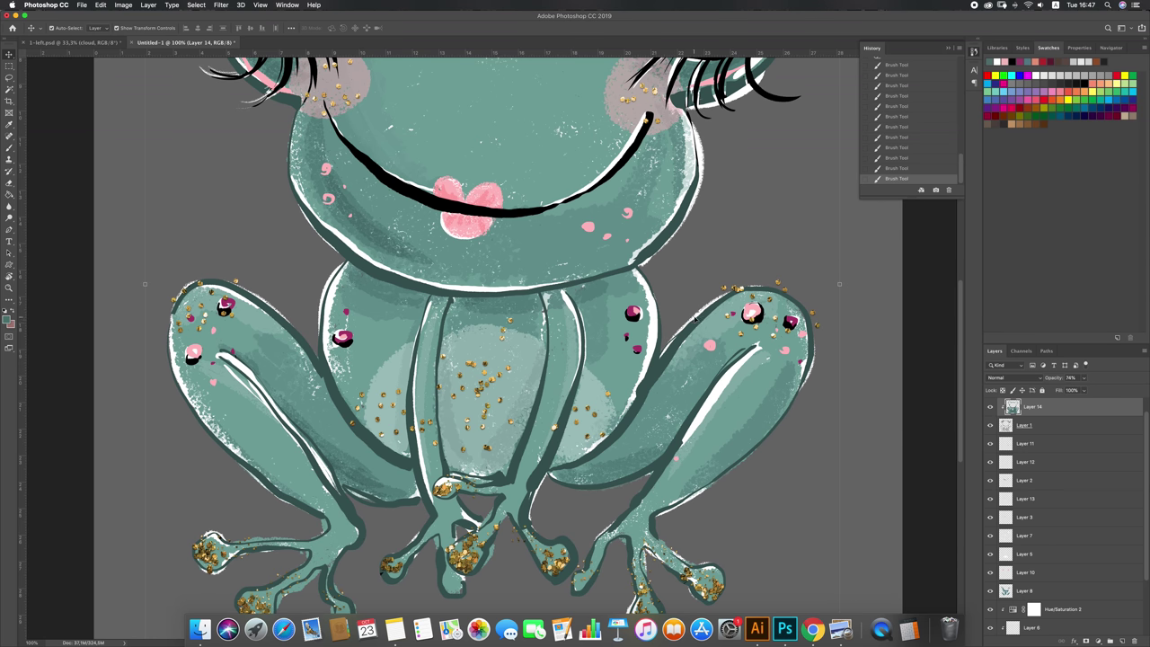
{"action": "left_click", "coordinate": [691, 319]}
{"action": "key", "text": "b"}
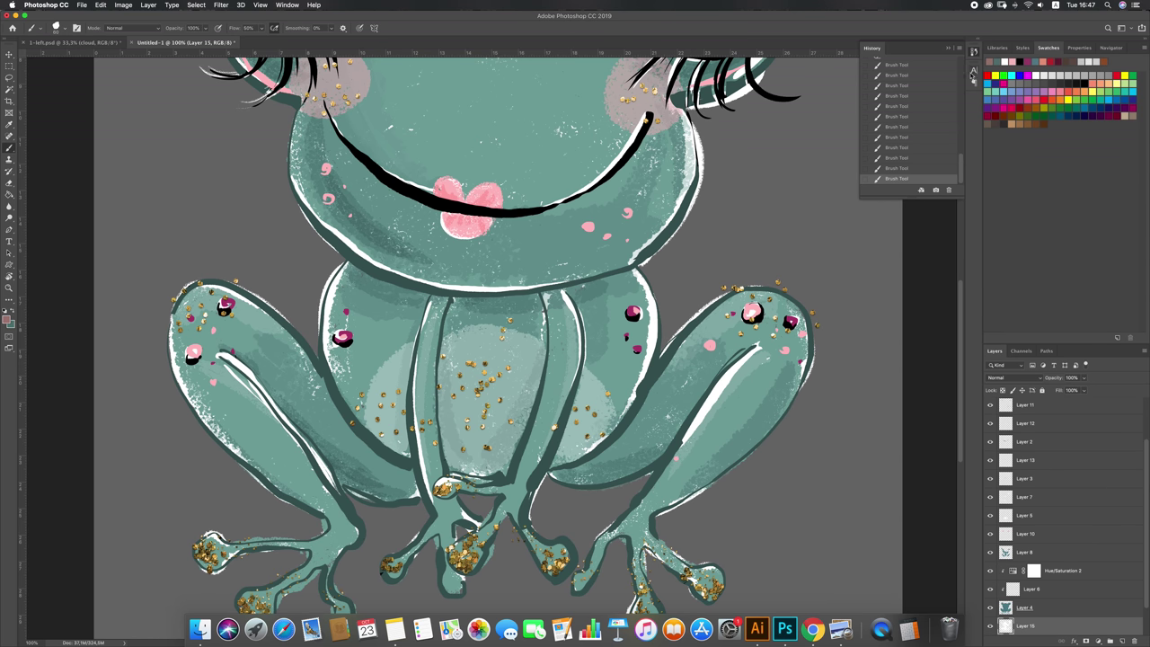
{"action": "left_click", "coordinate": [990, 61]}
Step: Show the whole frog at 50% and locate the Hue/Saturation 1 layer above the background
{"action": "left_click", "coordinate": [1112, 48]}
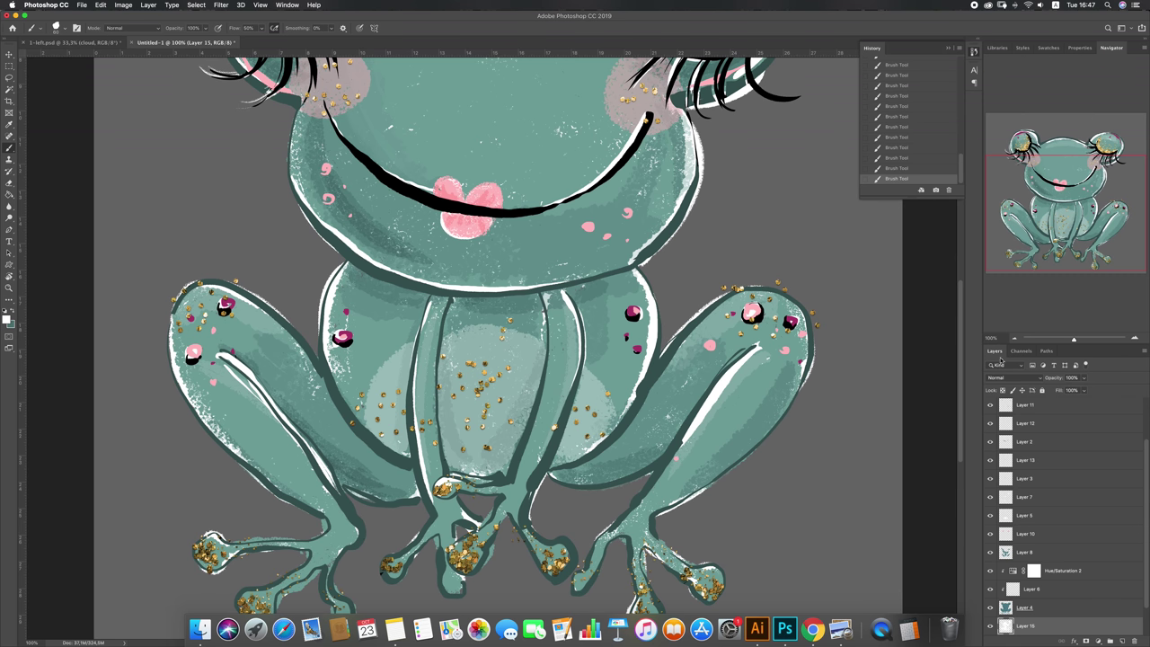
{"action": "left_click", "coordinate": [1015, 339]}
{"action": "left_click", "coordinate": [1015, 339]}
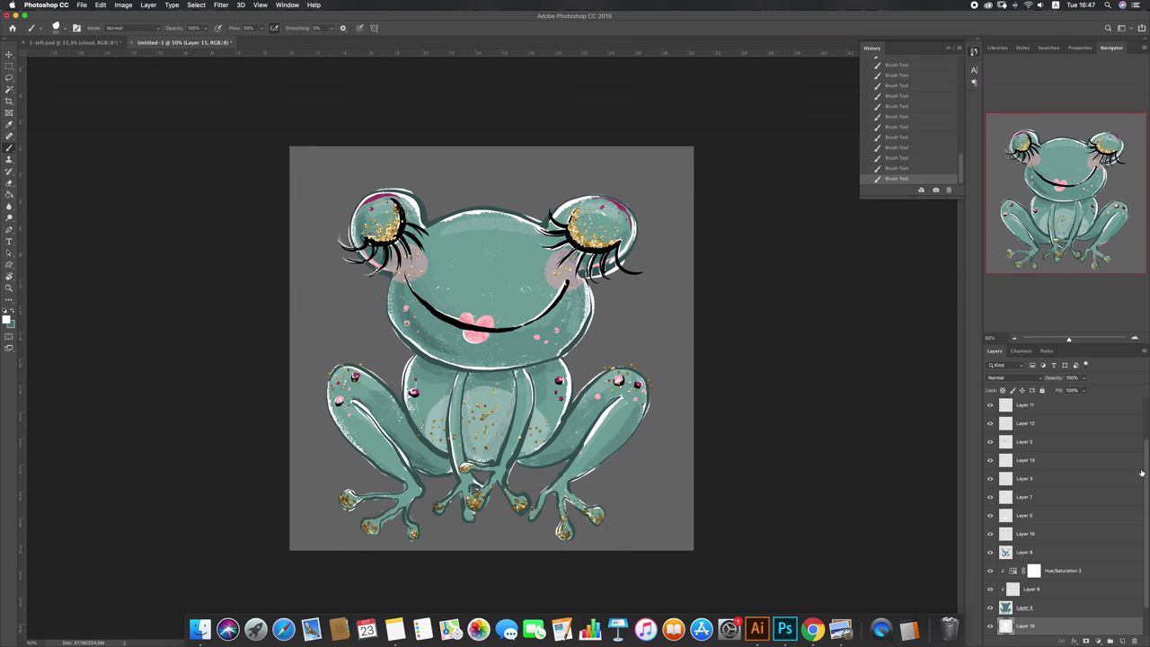
{"action": "scroll", "coordinate": [1110, 593], "scroll_direction": "down", "scroll_amount": 1}
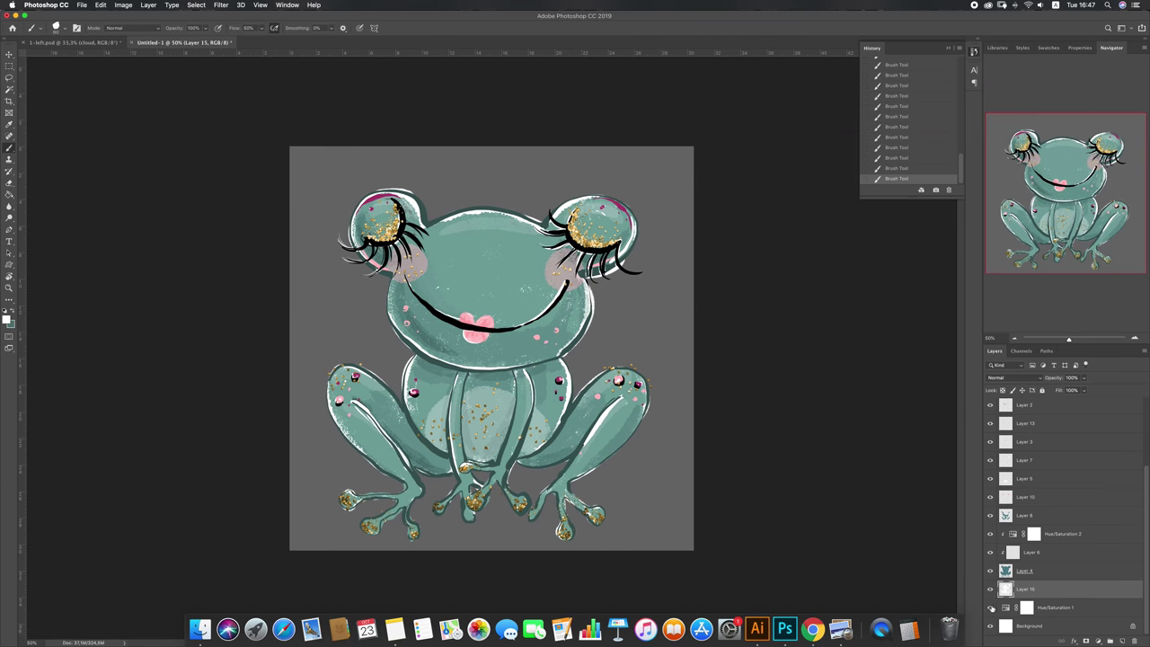